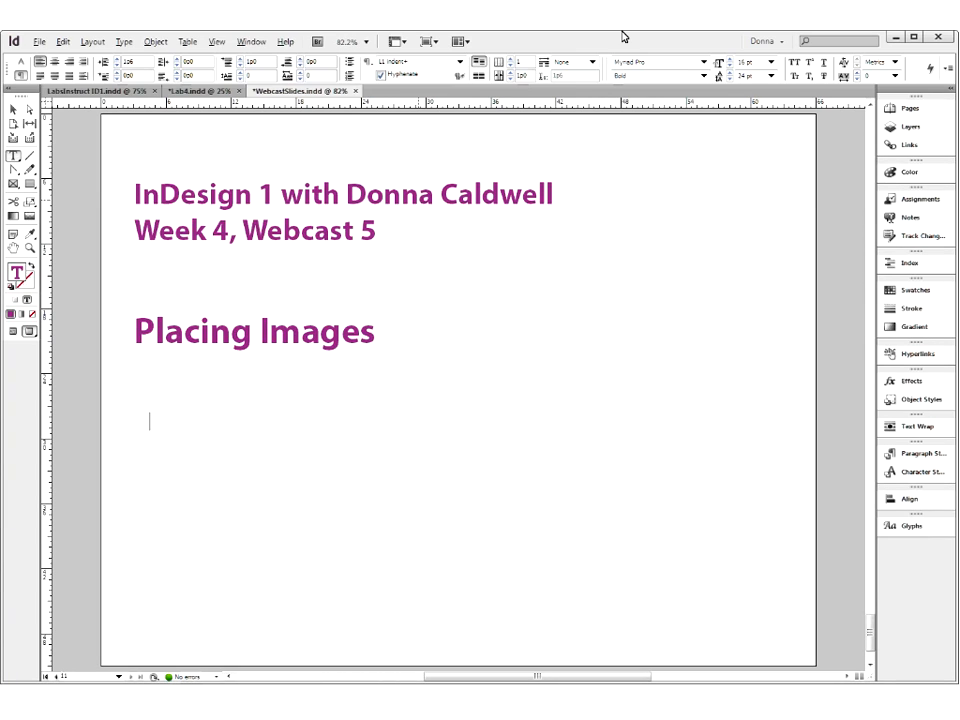
- Review the week 4 Photo Pages lab instructions in LabsInstruct ID1.indd, including Part 3 on creating sample photo page layouts
click(184, 92)
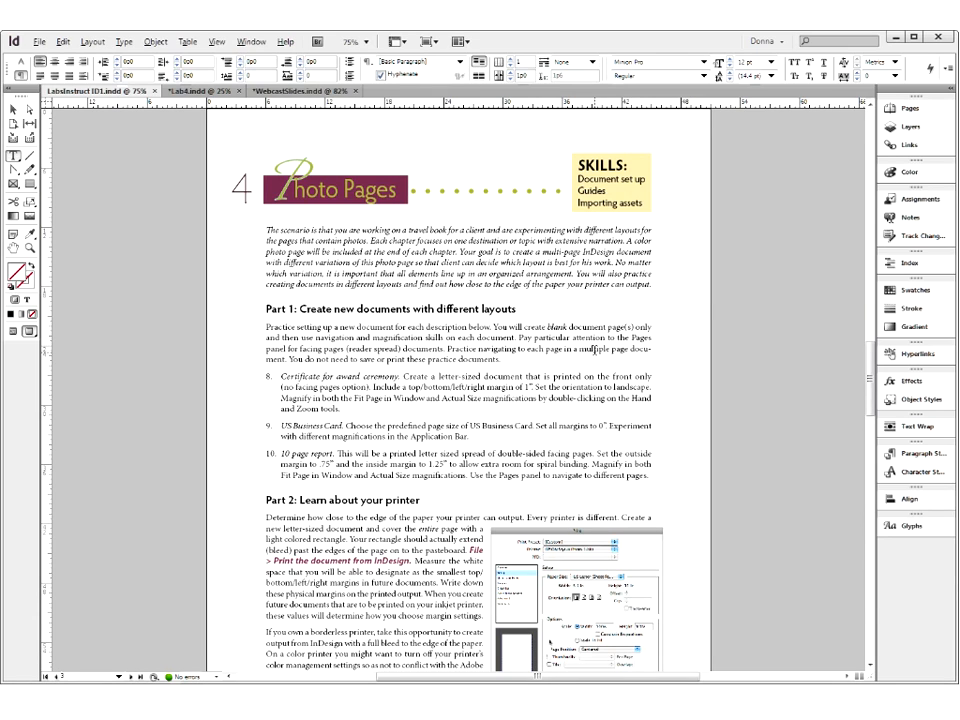
scroll(593, 349, down, 10)
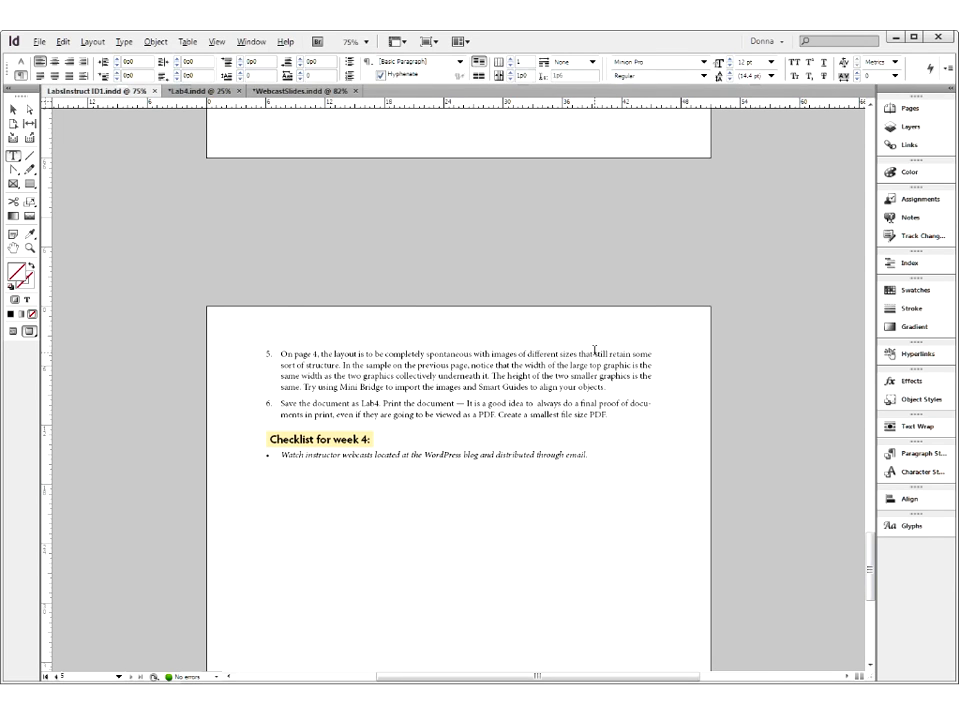
scroll(595, 350, up, 10)
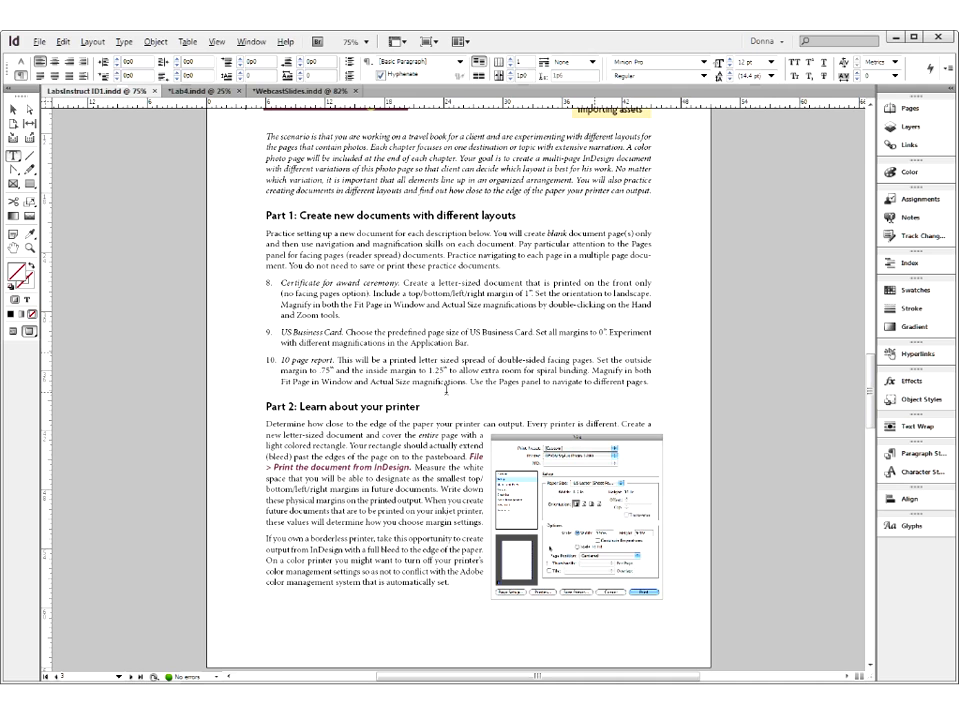
scroll(446, 390, down, 5)
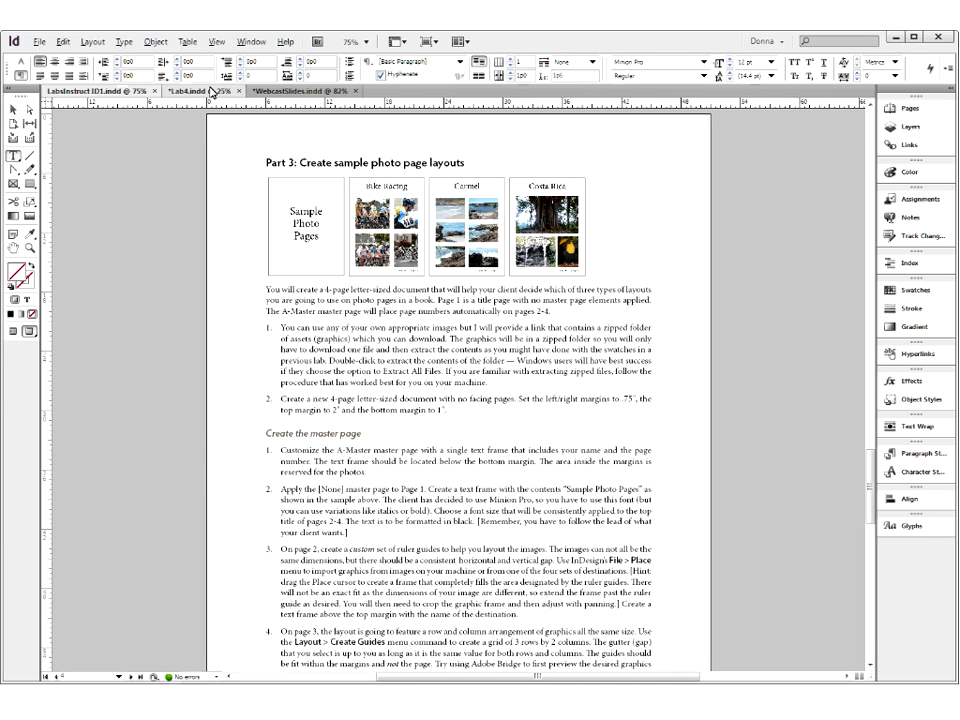
- Switch to Lab4.indd, go to page 1 fitted in the window, and show its margins and guides in Normal screen mode
click(212, 91)
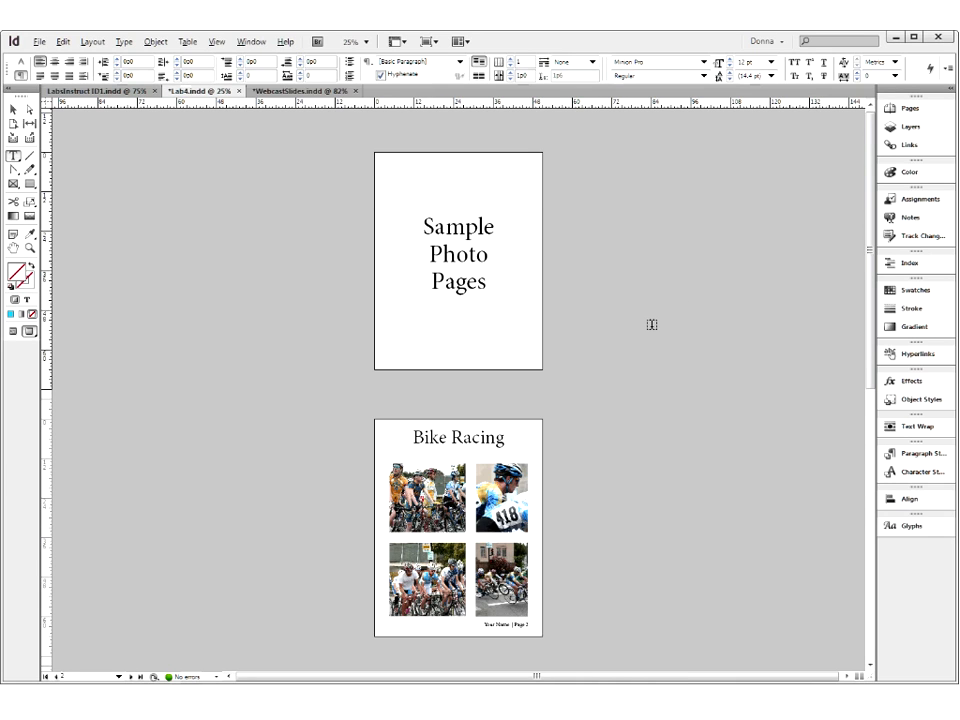
scroll(651, 324, down, 5)
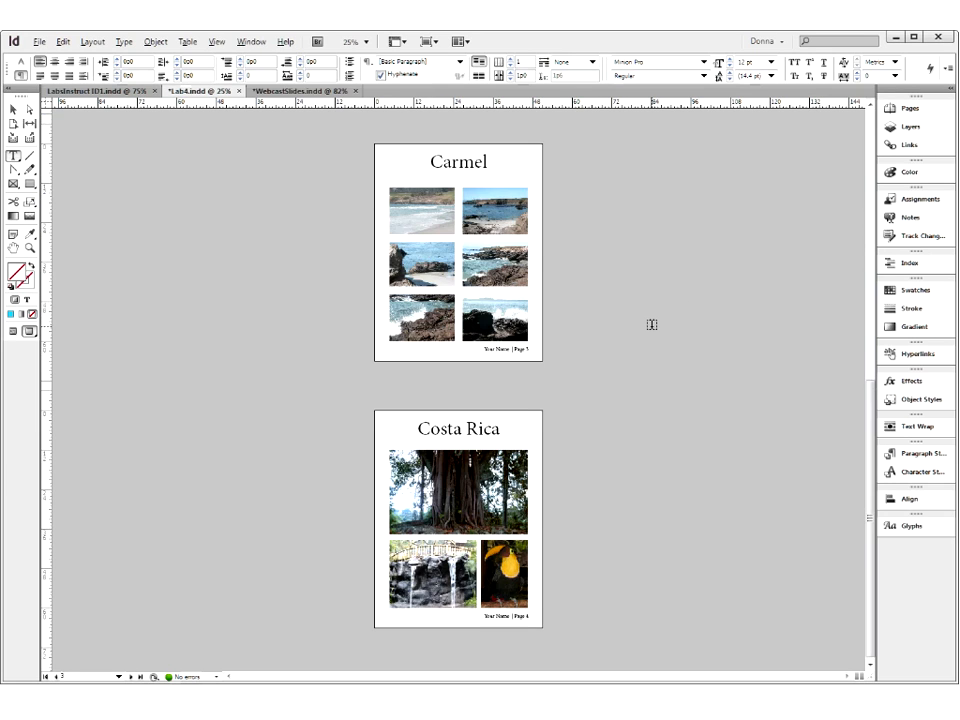
click(911, 109)
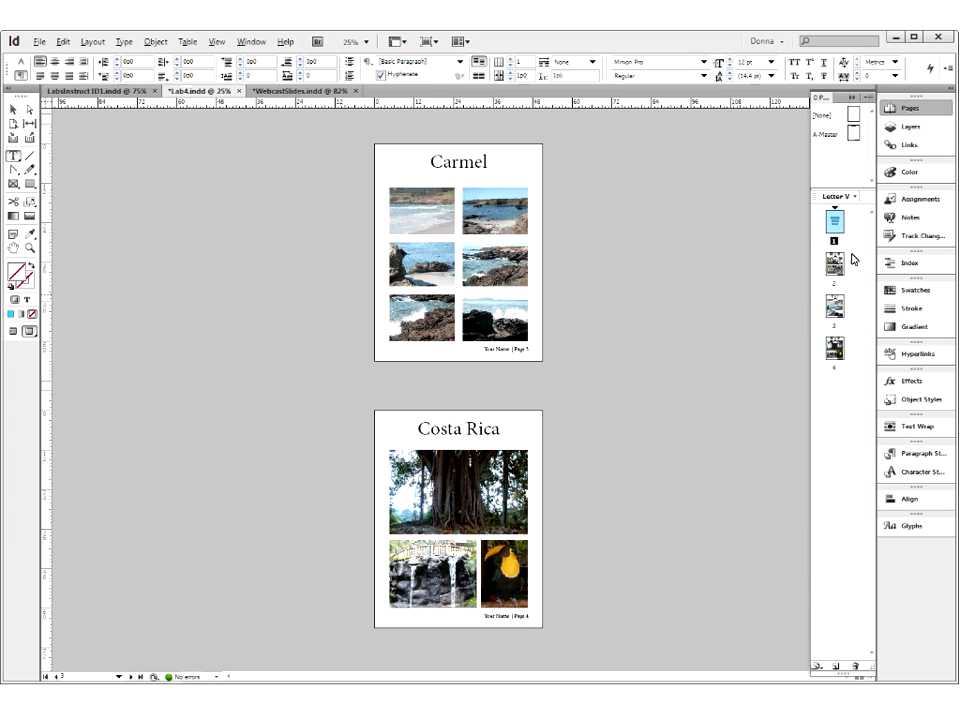
double_click(837, 221)
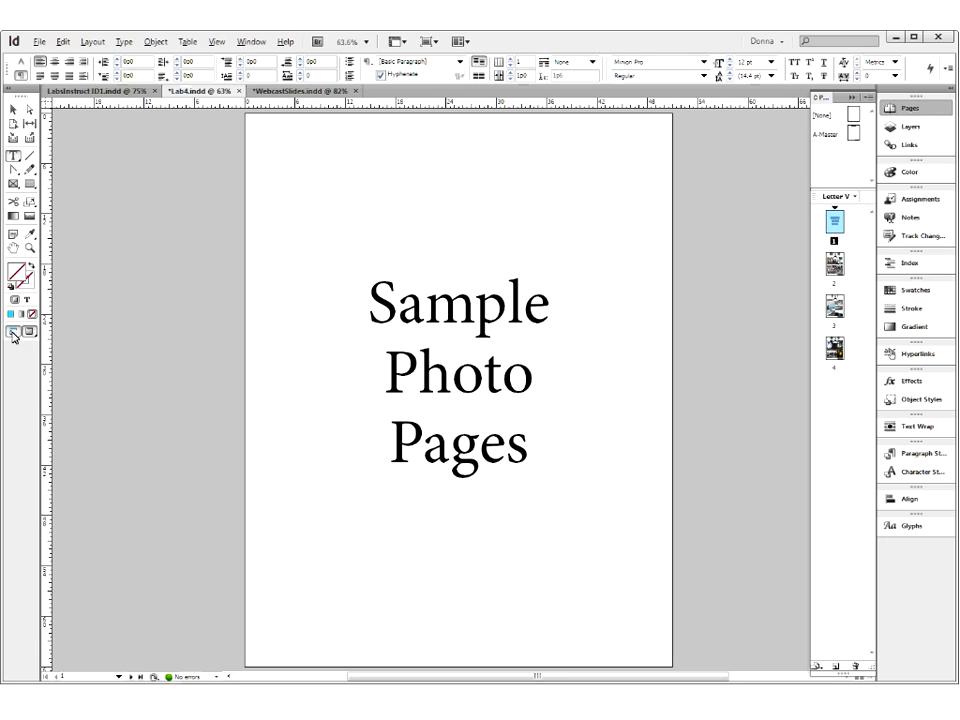
click(14, 332)
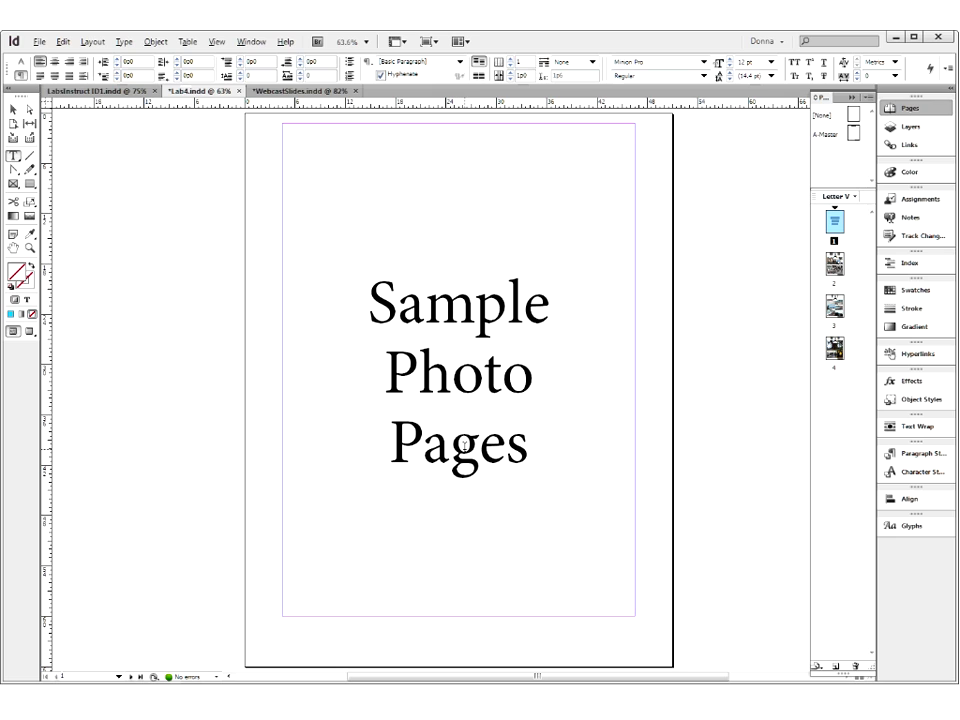
- Examine the photo layouts on pages 2, 3 and 4 one after another with their guides showing
double_click(840, 265)
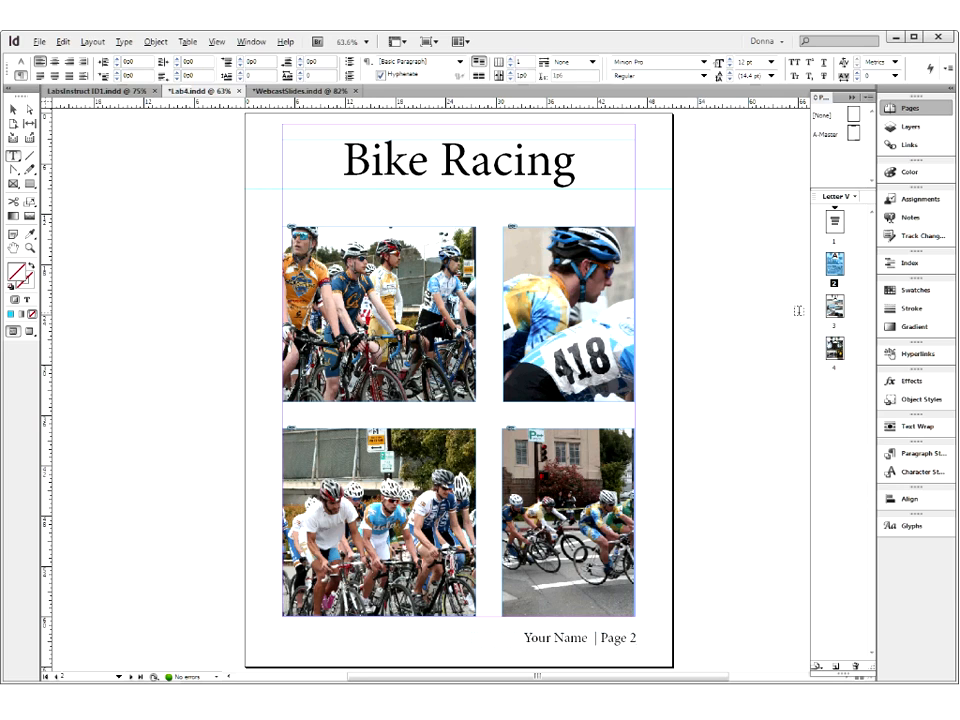
click(835, 308)
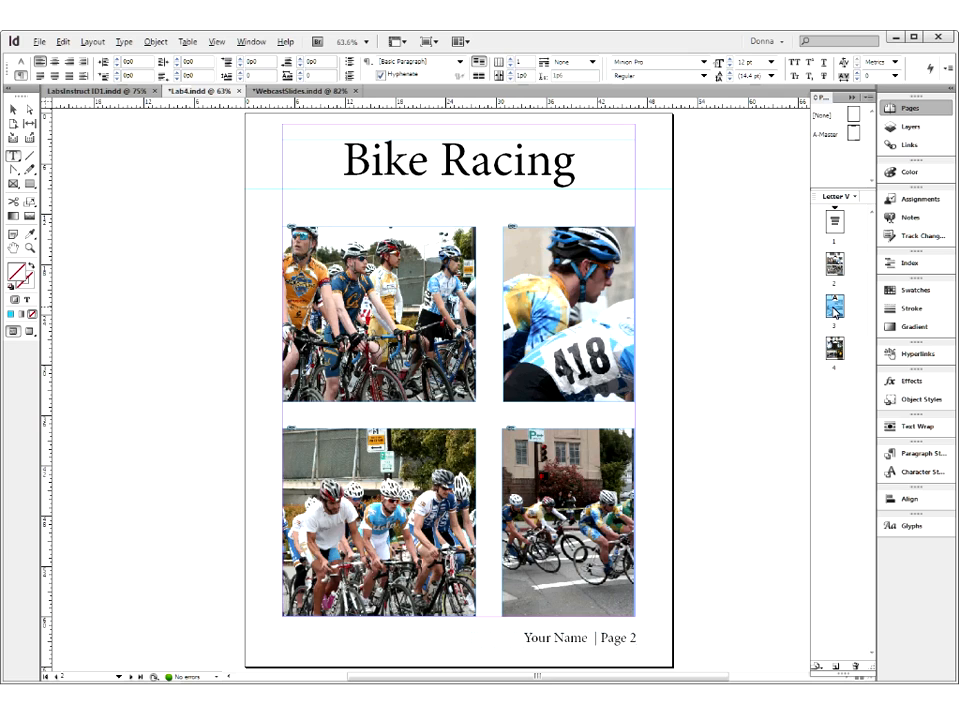
double_click(835, 310)
click(840, 347)
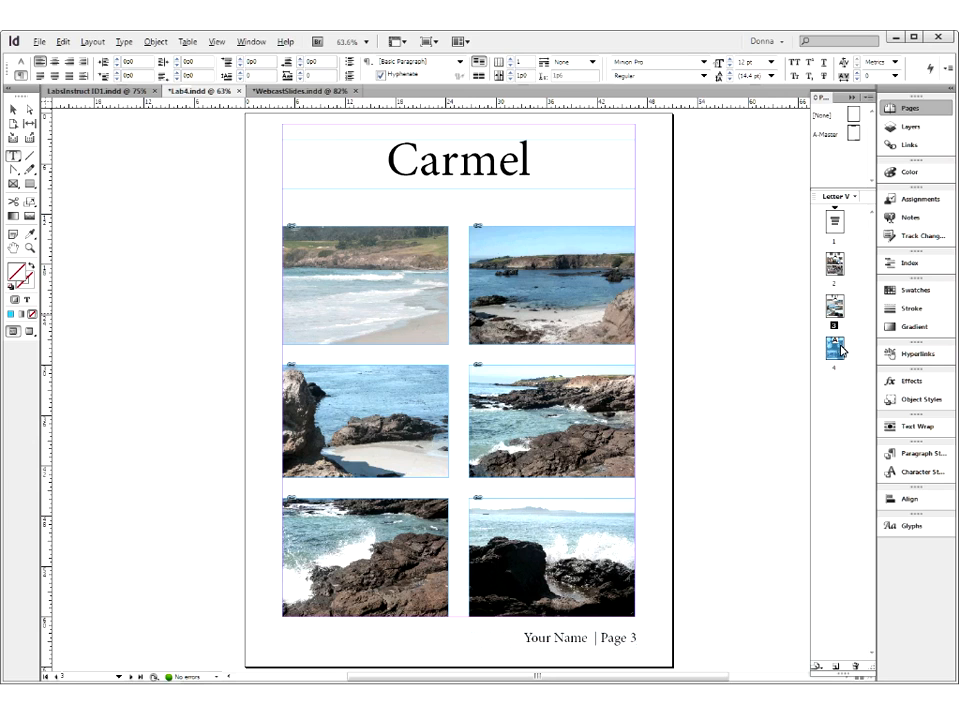
double_click(840, 349)
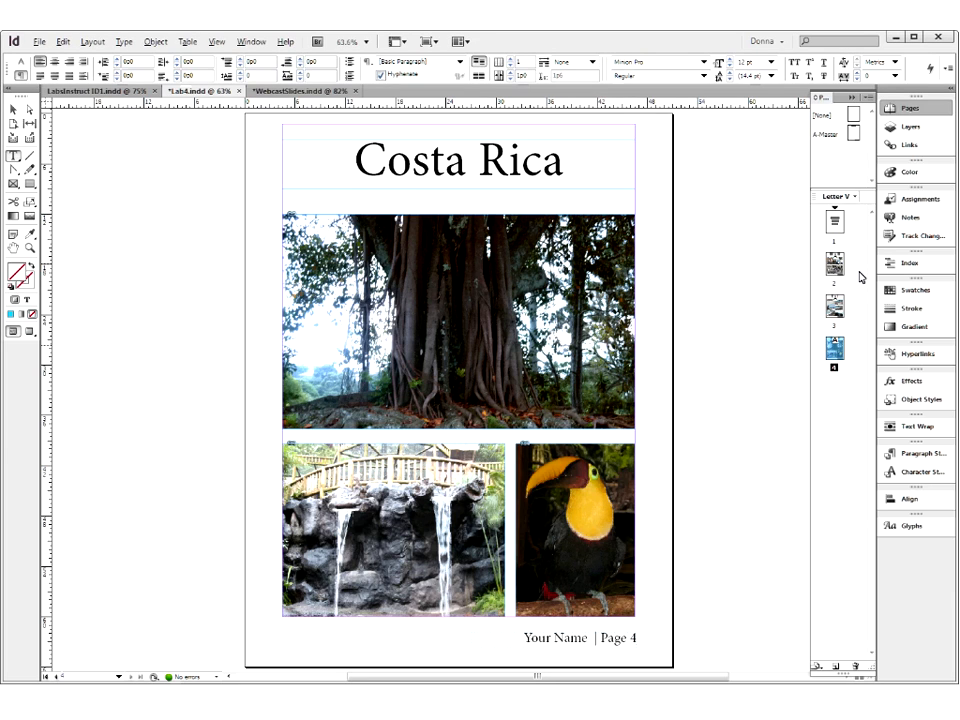
- Open the A-Master page and inspect the "Theme" title frame and the name and page number footer frame
double_click(853, 134)
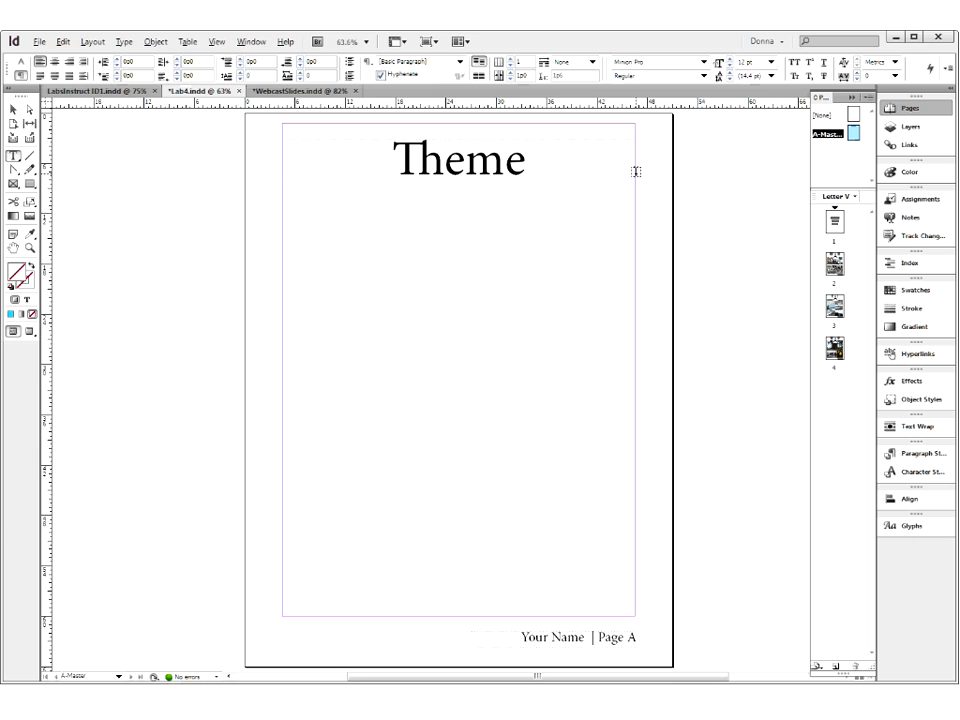
click(12, 109)
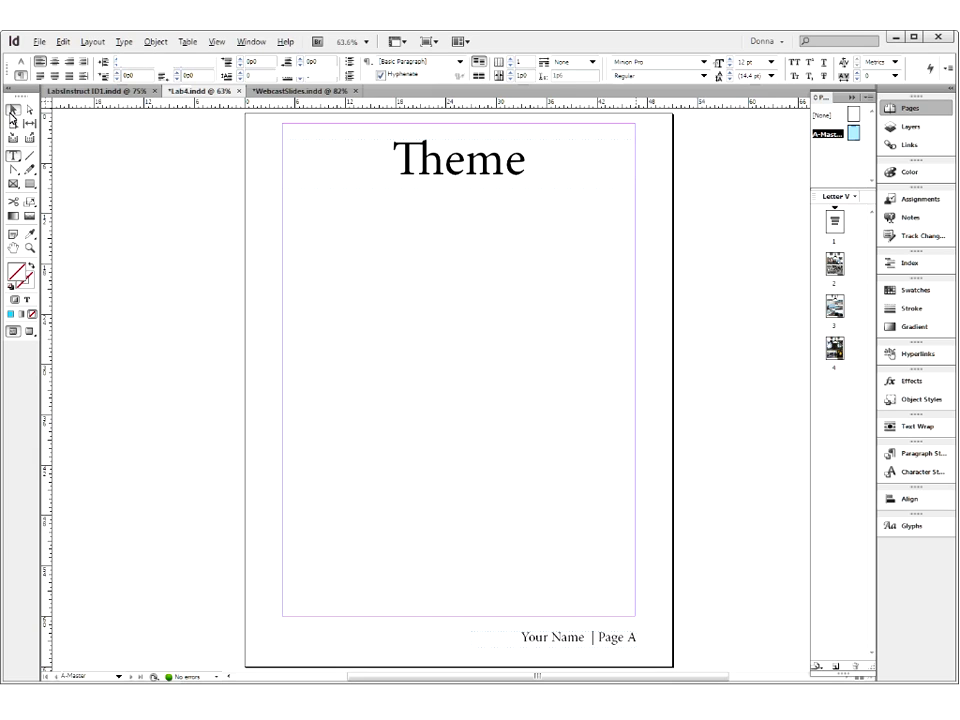
click(349, 180)
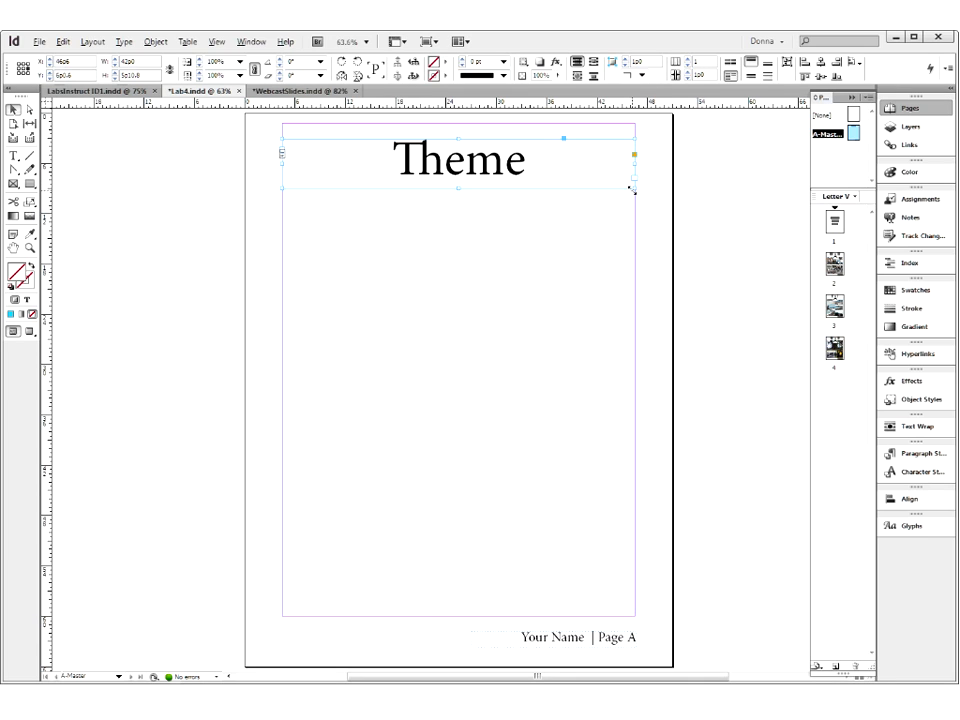
click(553, 637)
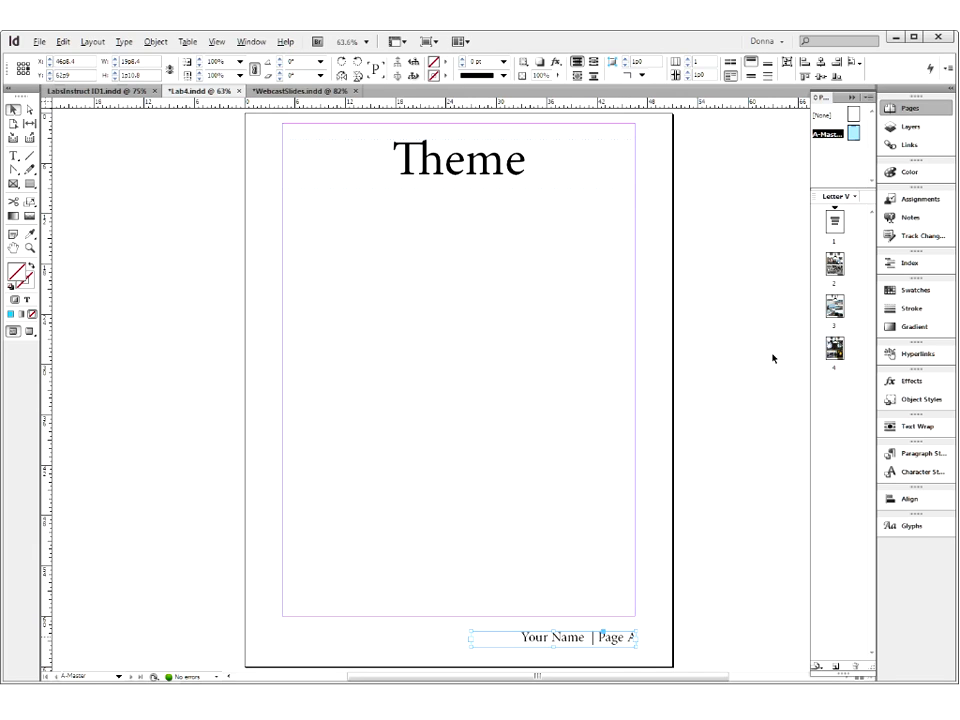
- Check how the master title and footer appear on pages 2 and 3
click(835, 266)
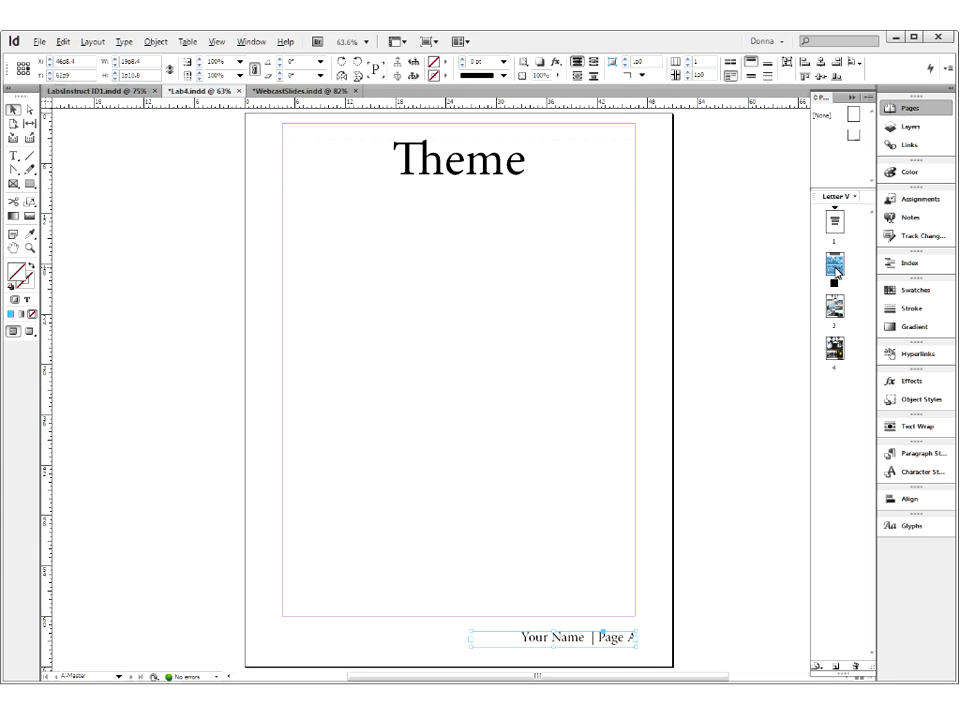
double_click(835, 266)
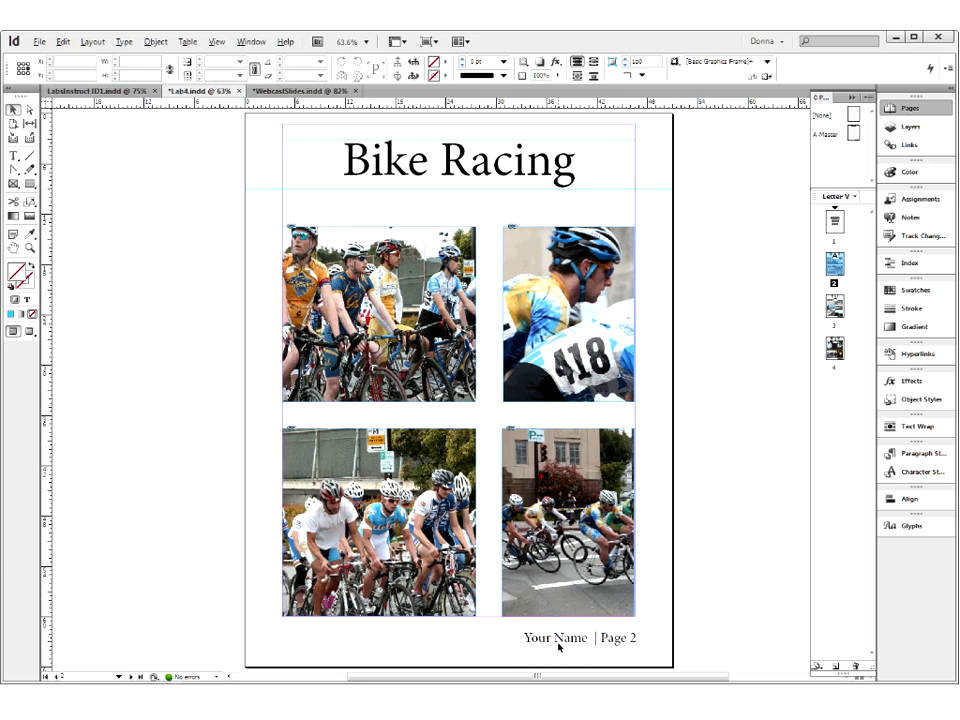
click(835, 306)
double_click(835, 306)
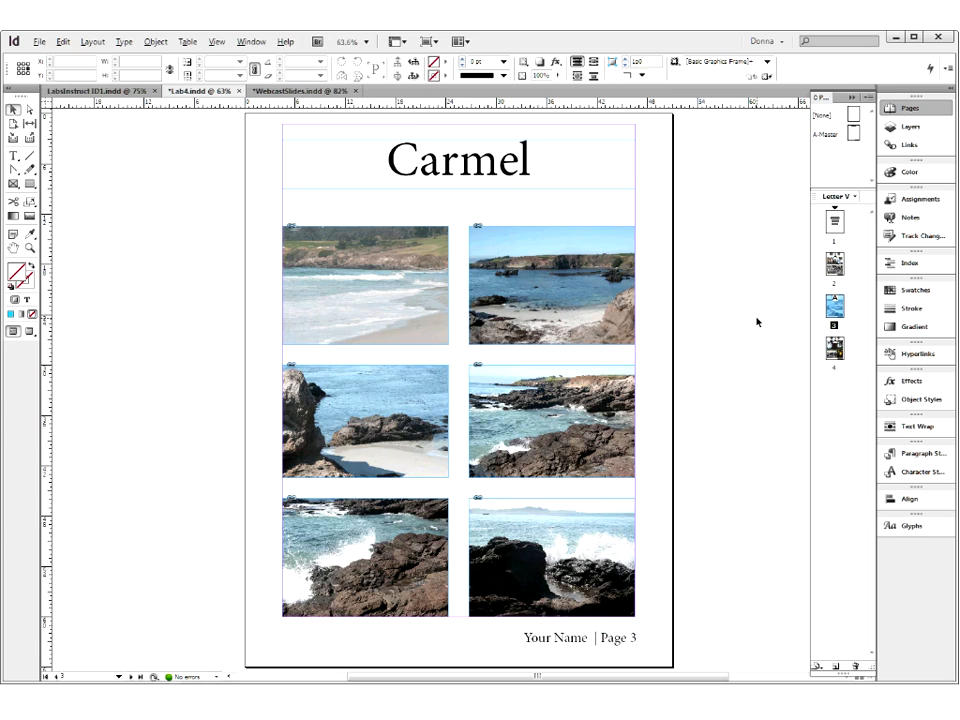
- Return to the A-Master page and delete the page number marker after "Page" in the footer
double_click(853, 133)
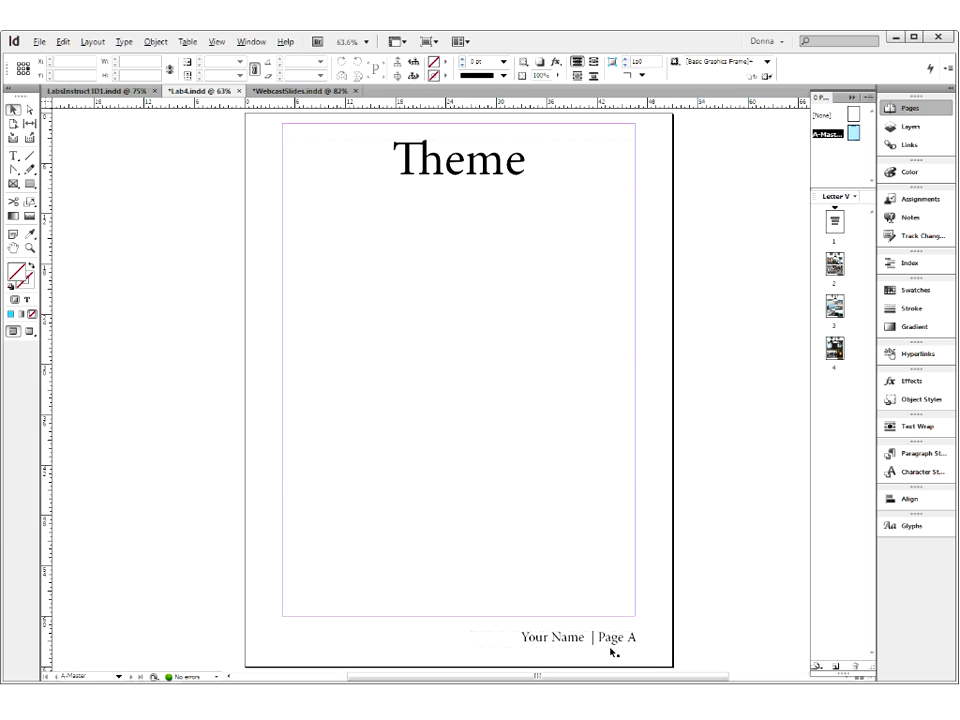
click(14, 156)
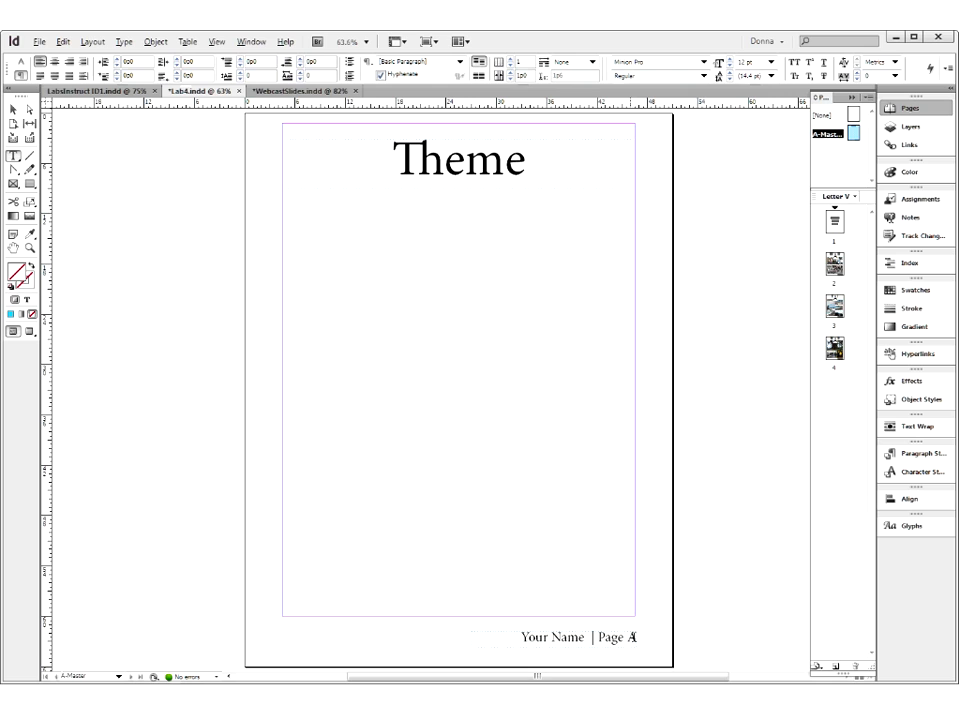
double_click(632, 634)
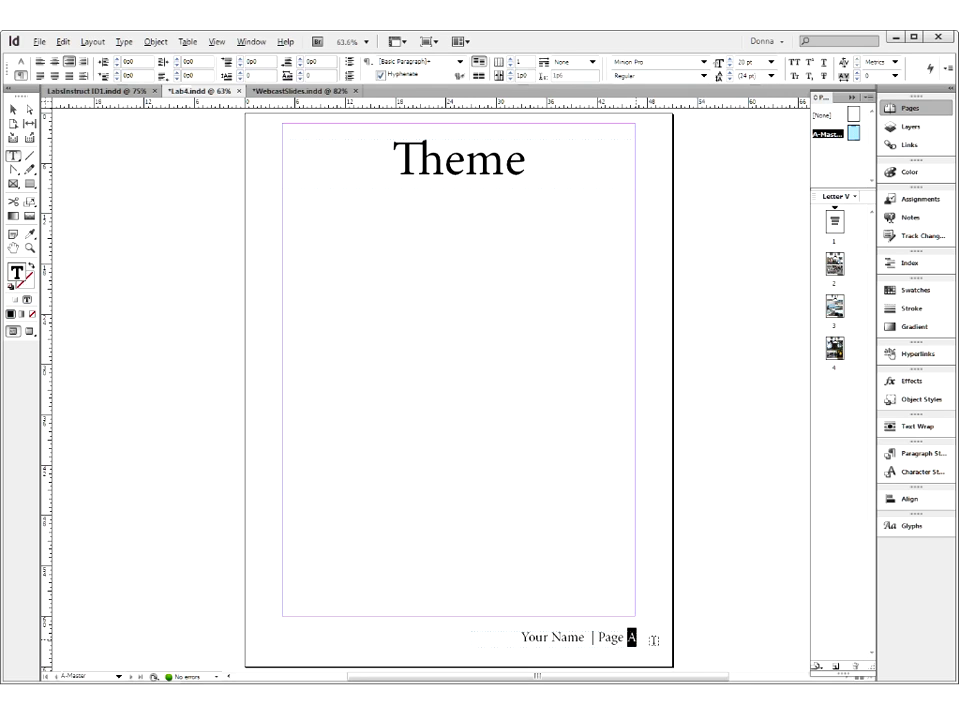
key(Delete)
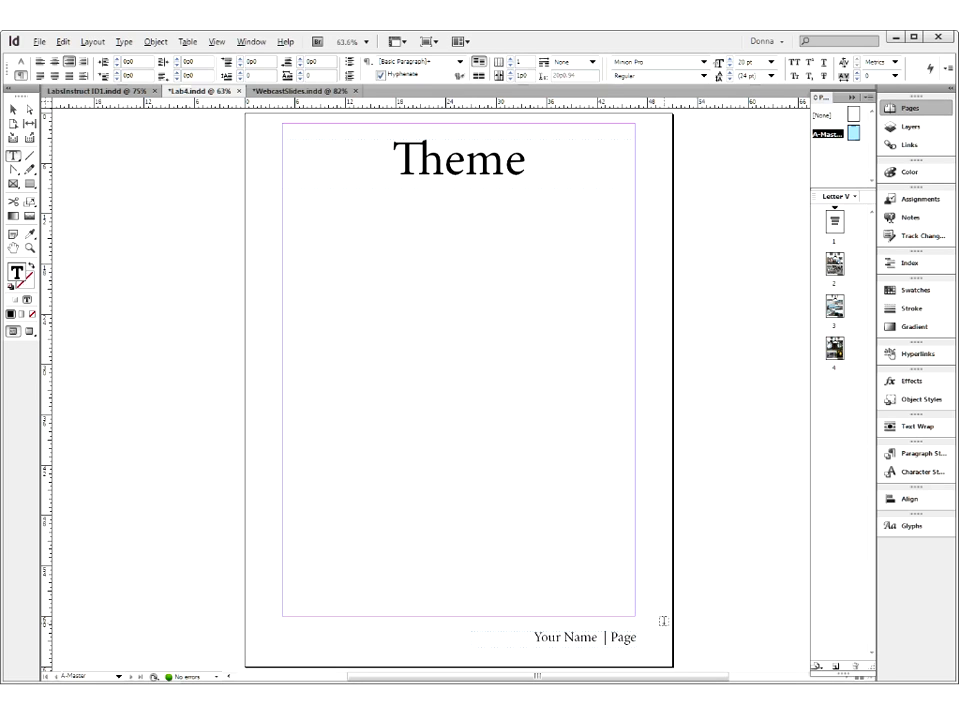
- Replace the "Your Name" placeholder in the A-Master footer with the author's full name
double_click(553, 638)
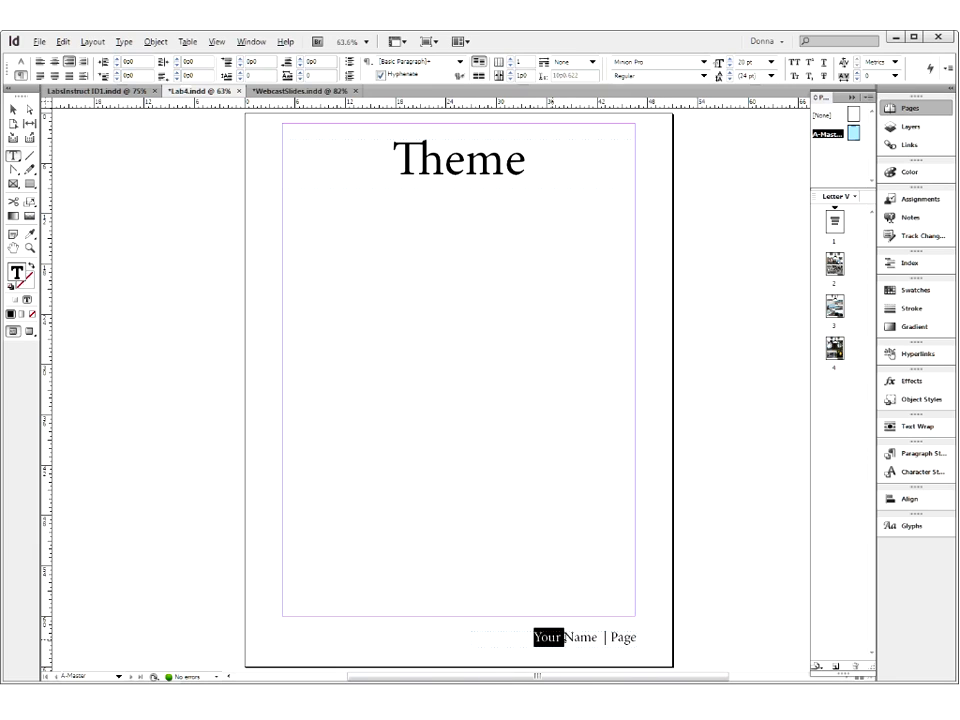
drag(553, 638, 568, 637)
text(Donna C)
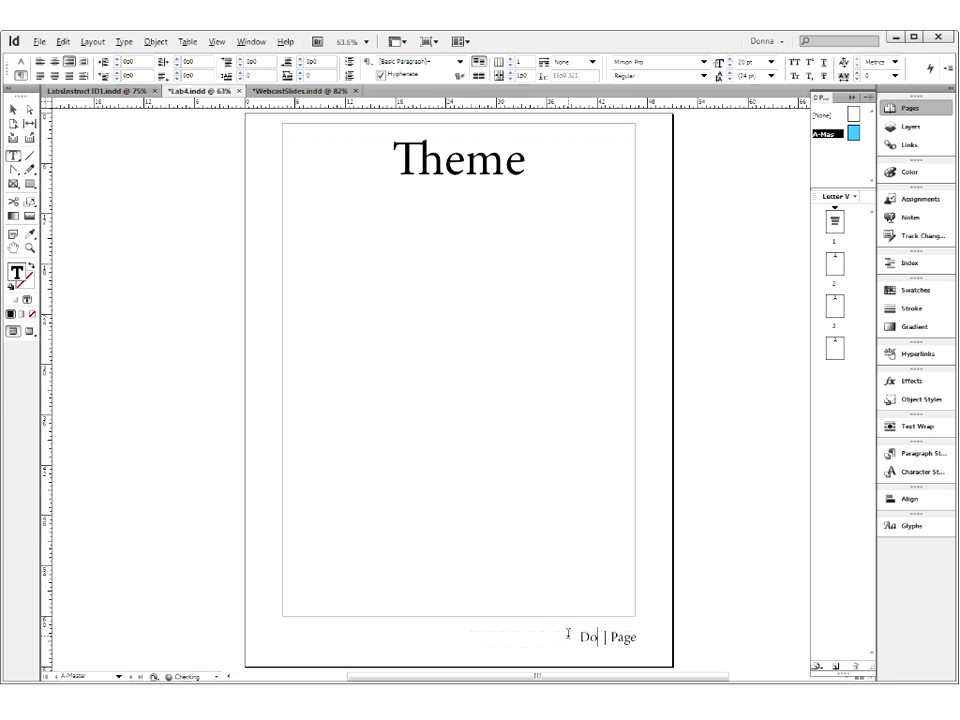
text(aldwell)
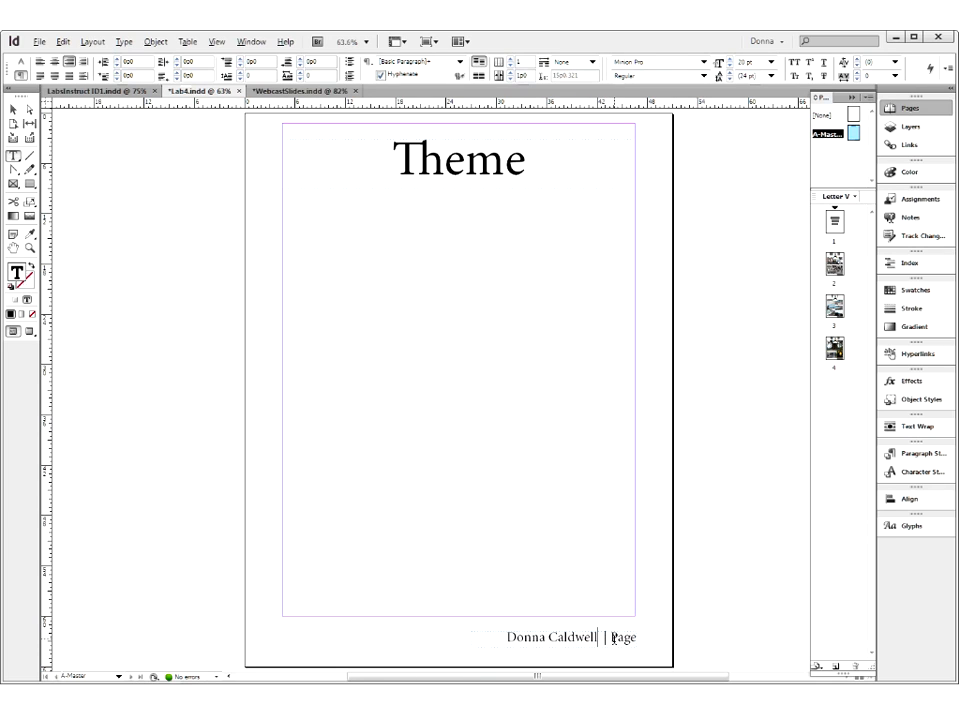
- Insert a Current Page Number marker after "Page" in the A-Master footer and check the footer on page 2
click(638, 636)
click(591, 638)
click(638, 637)
click(127, 44)
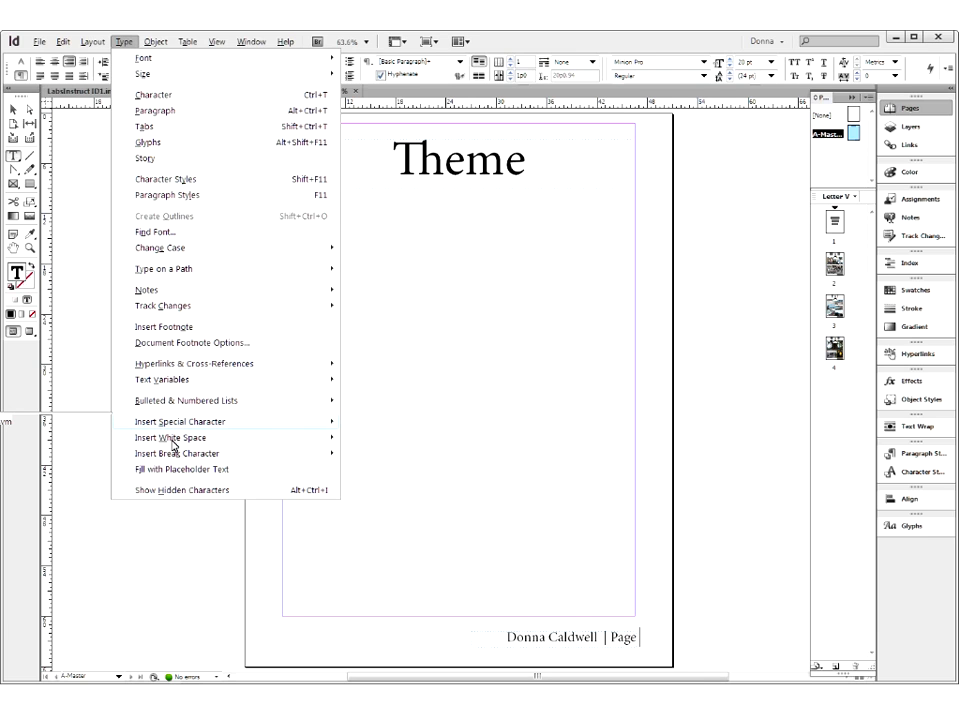
mouse_move(172, 451)
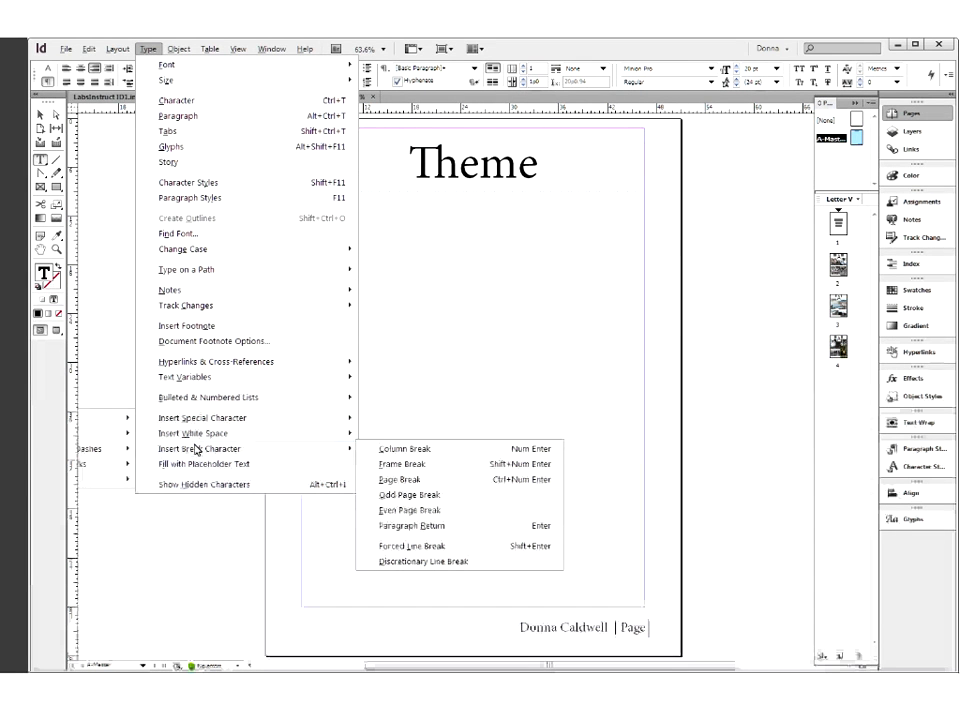
mouse_move(207, 441)
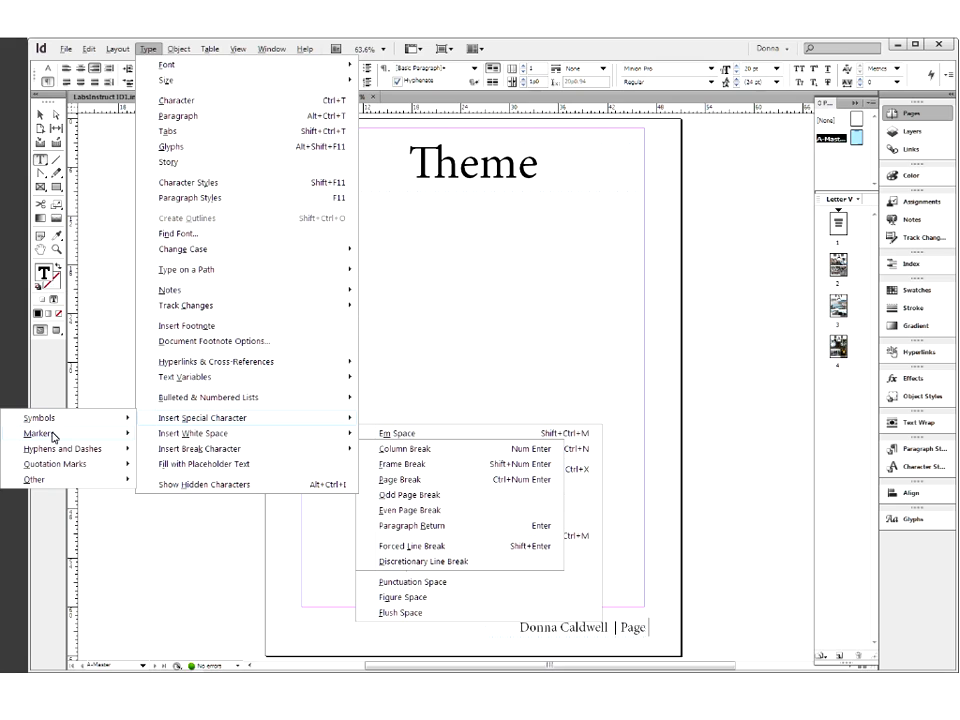
mouse_move(54, 436)
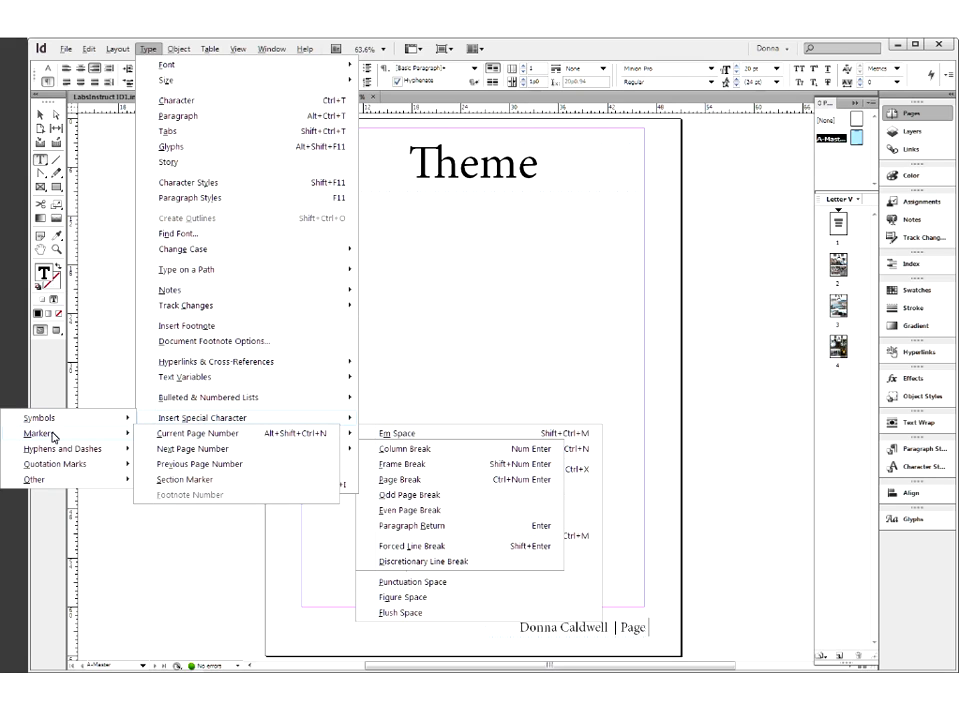
click(192, 436)
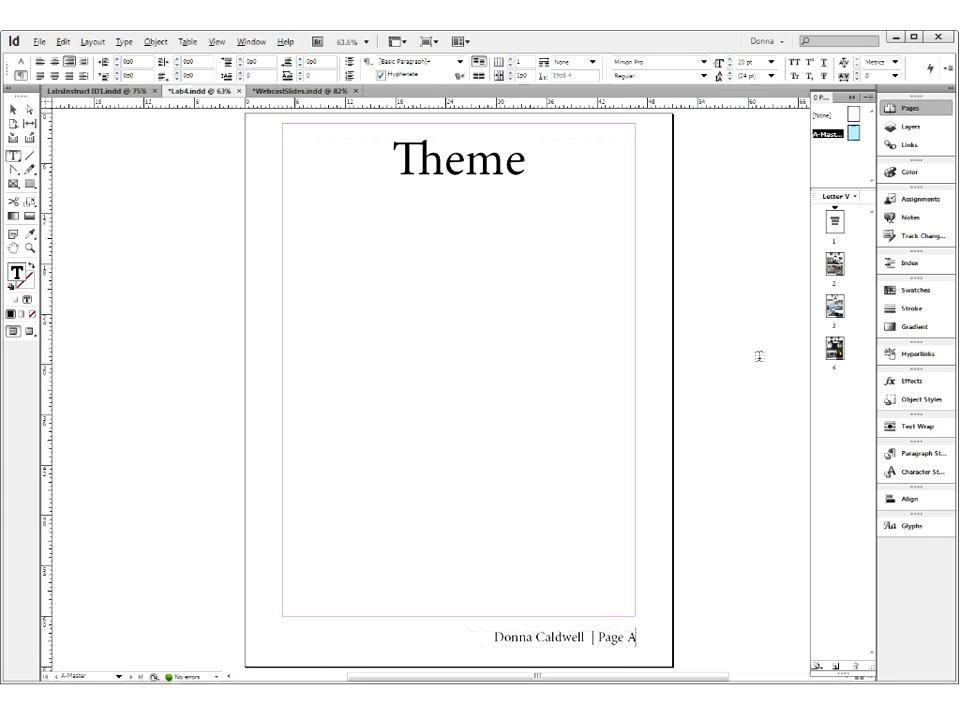
double_click(835, 263)
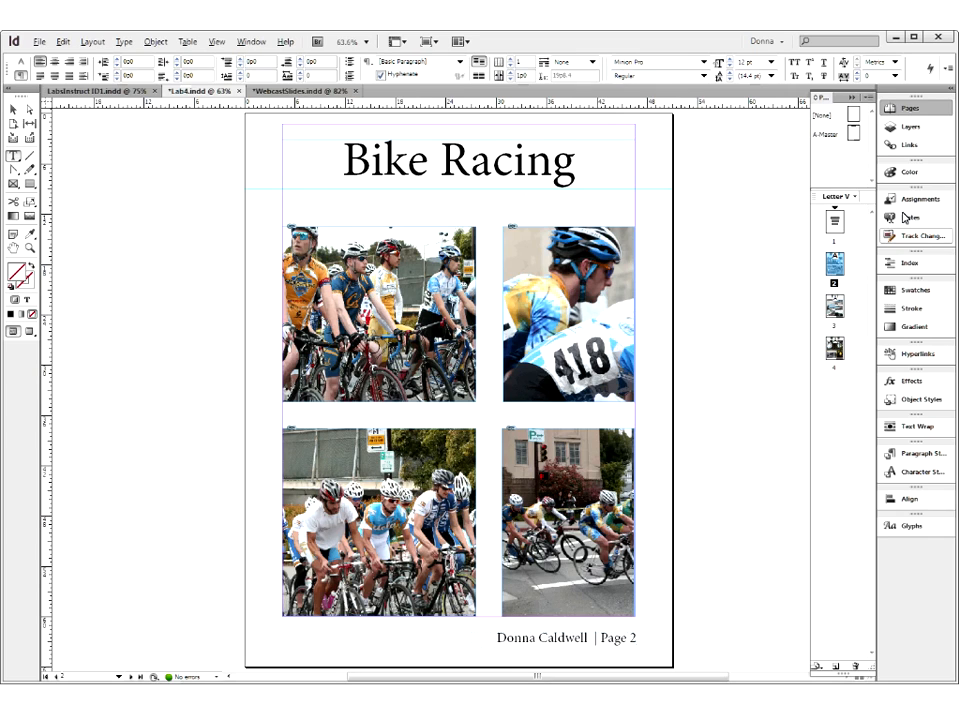
- Add a new page based on A-Master after page 4 and activate the Selection tool
drag(853, 140, 853, 354)
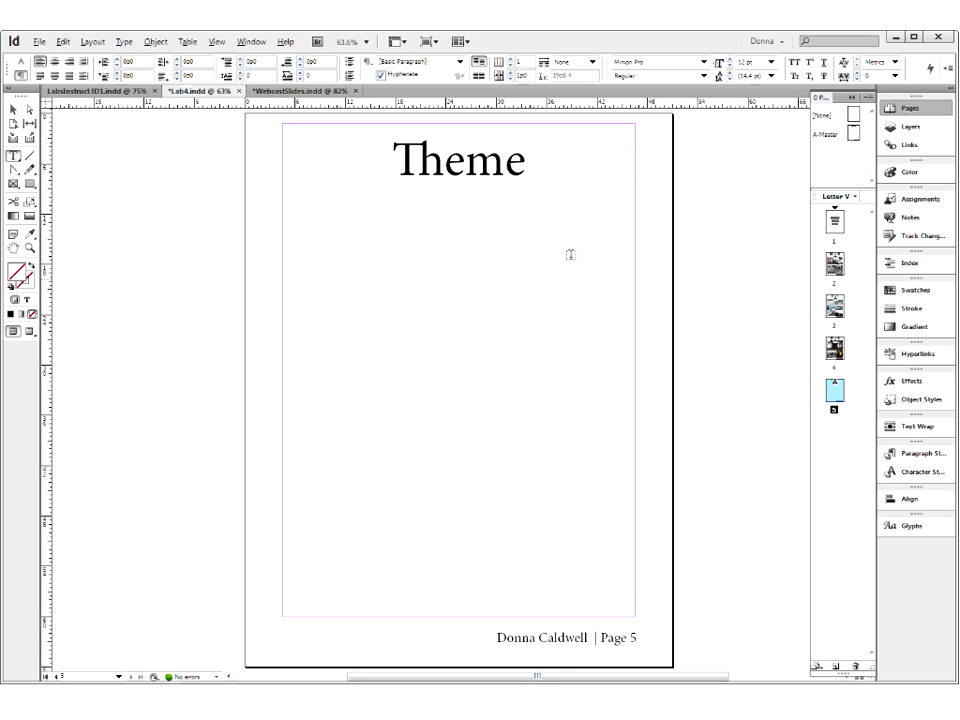
click(10, 110)
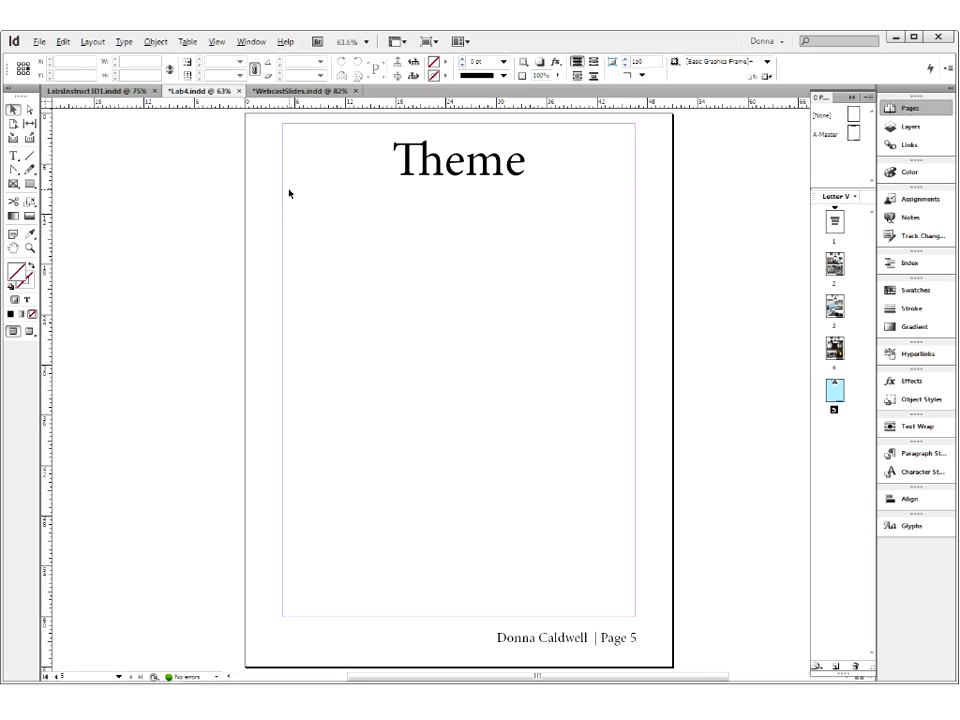
- Override the A-Master "Theme" title frame on page 5 and deselect it
click(403, 174)
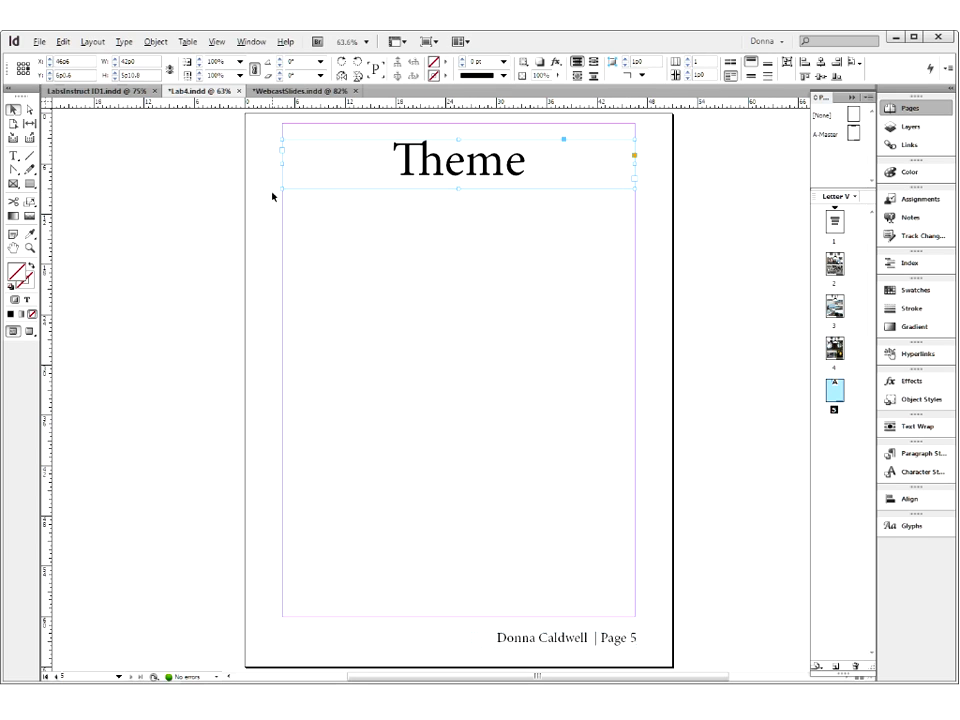
click(668, 212)
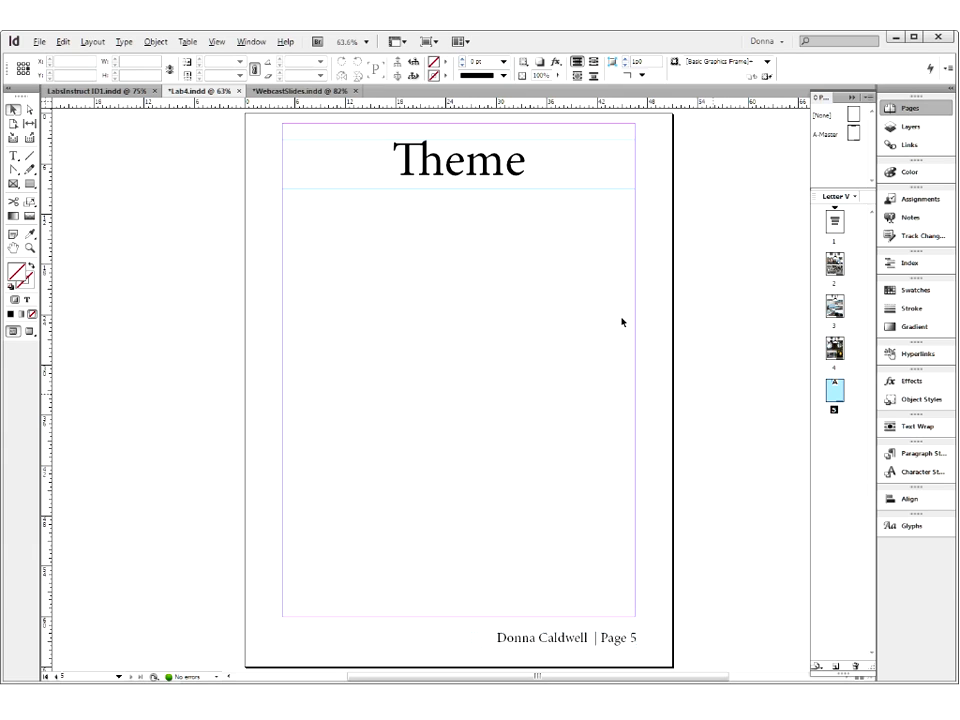
click(41, 43)
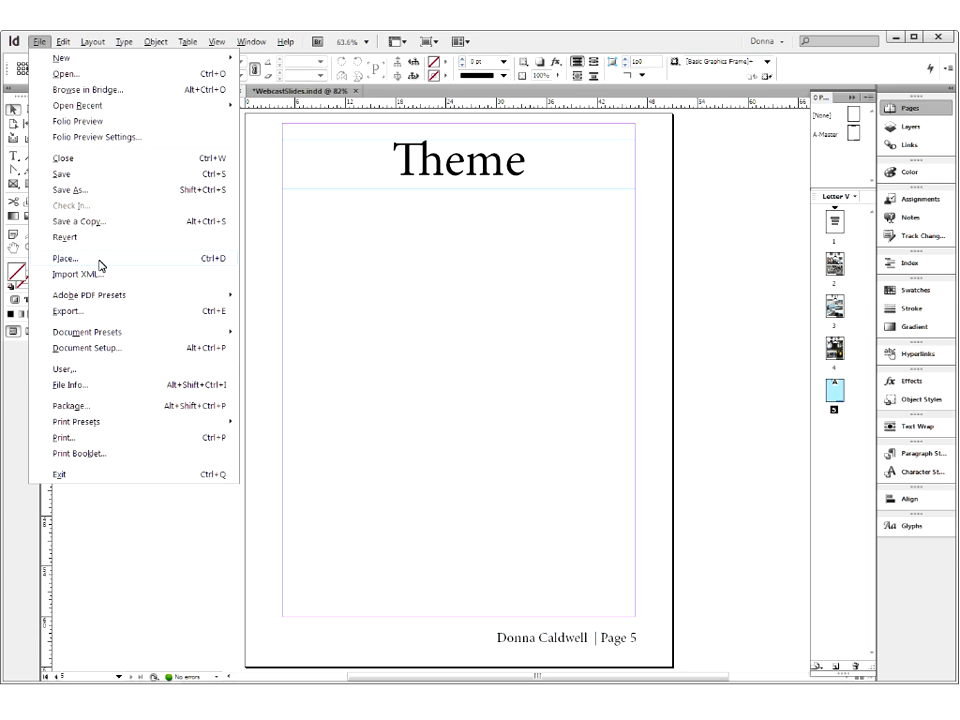
click(318, 286)
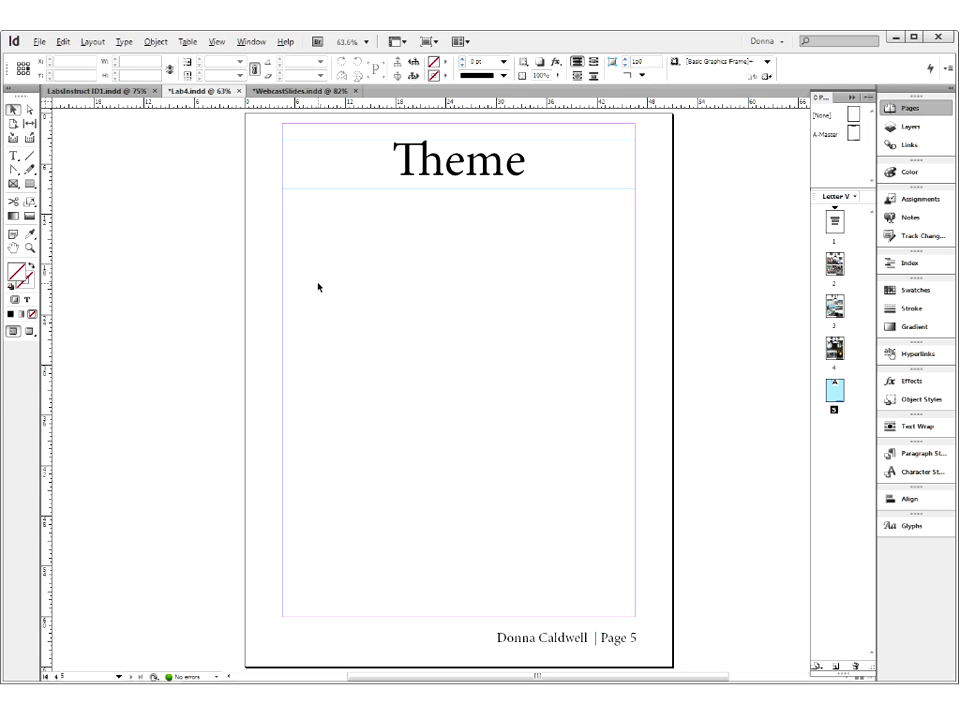
- Examine the Part 3 sample photo page layouts in the LabsInstruct ID1 document and return to Lab4
click(110, 92)
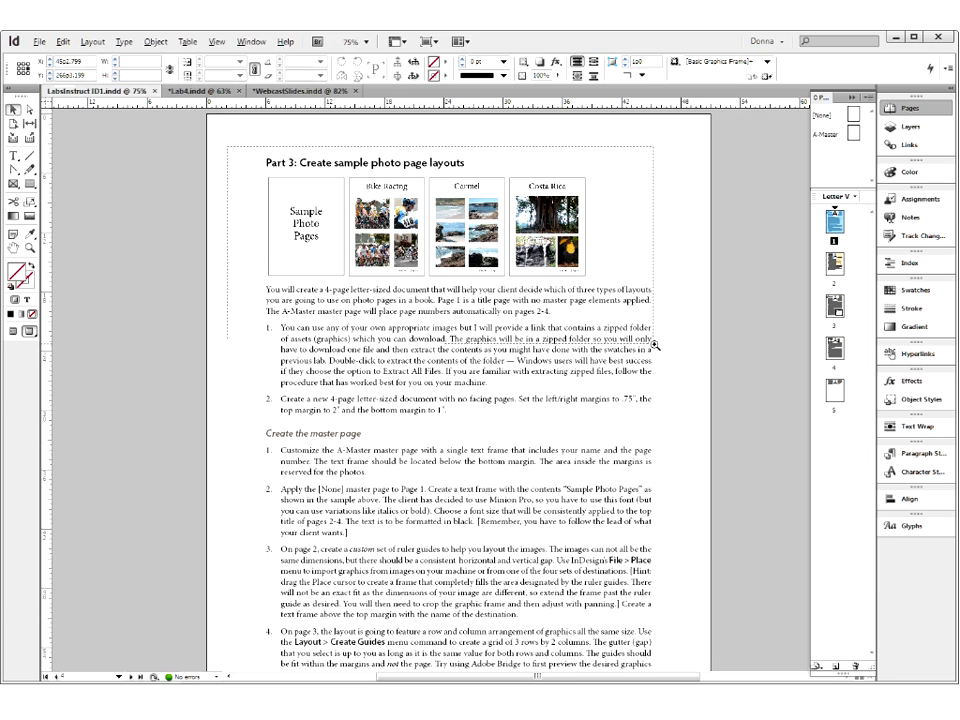
drag(654, 345, 656, 345)
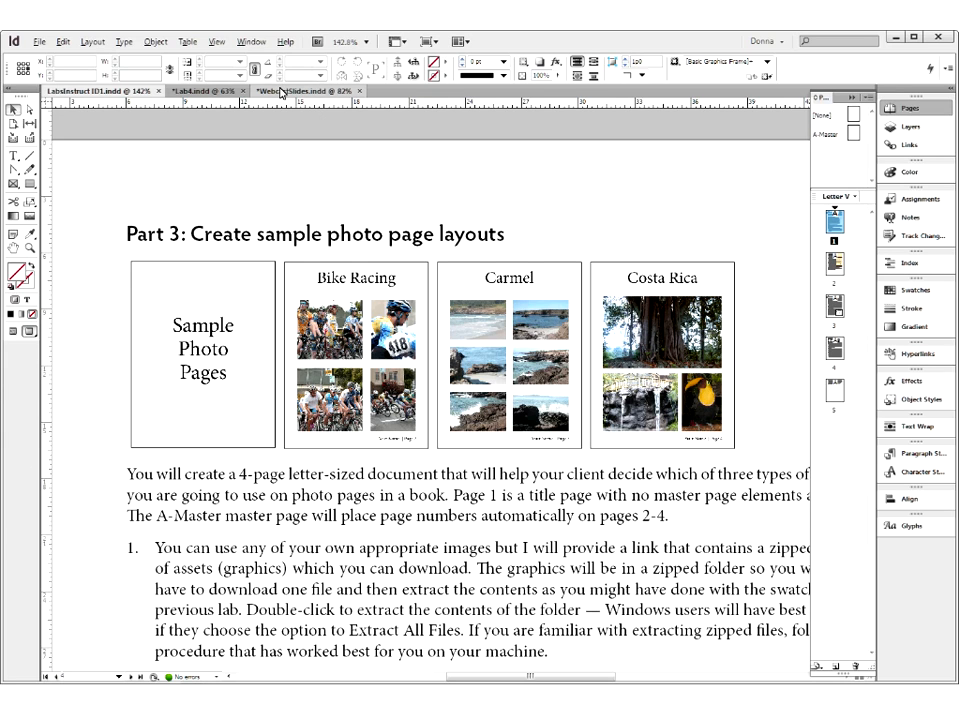
click(219, 92)
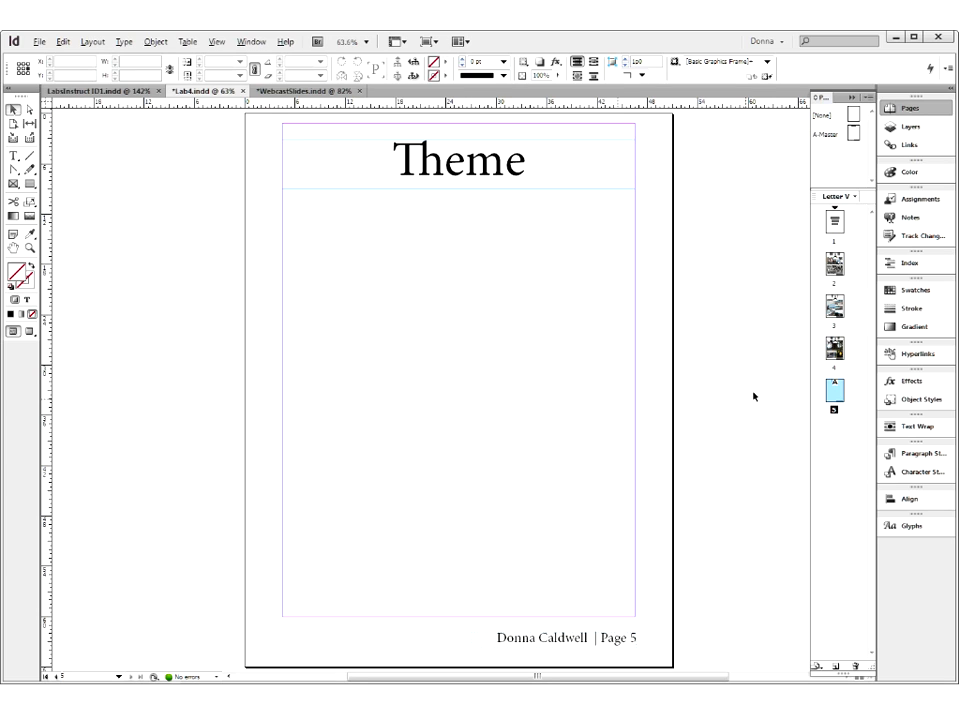
key(ctrl+d)
click(40, 43)
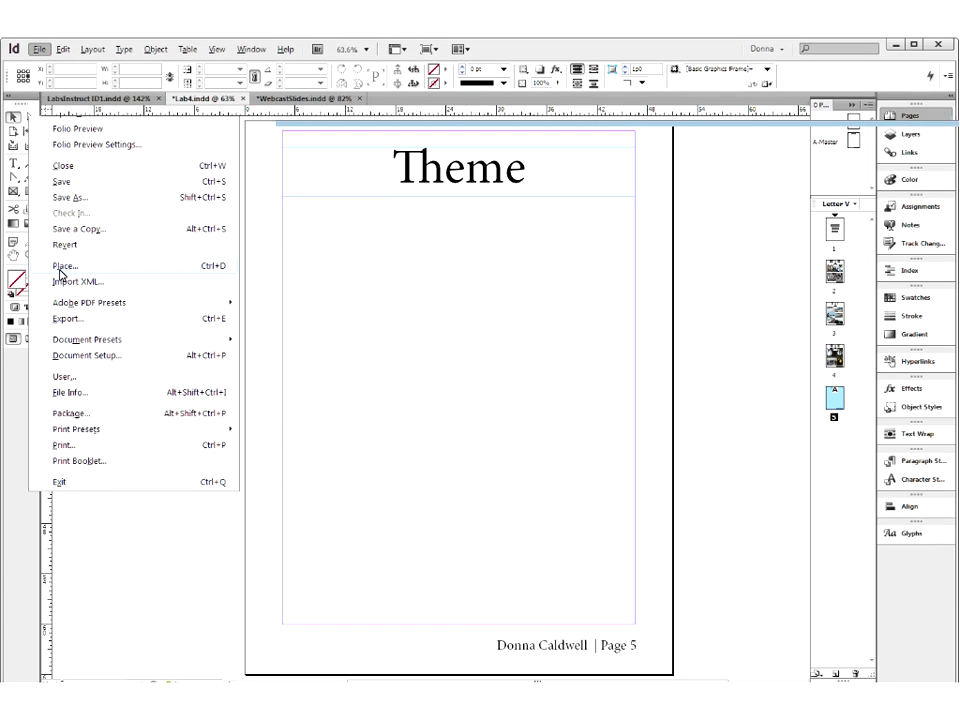
click(62, 266)
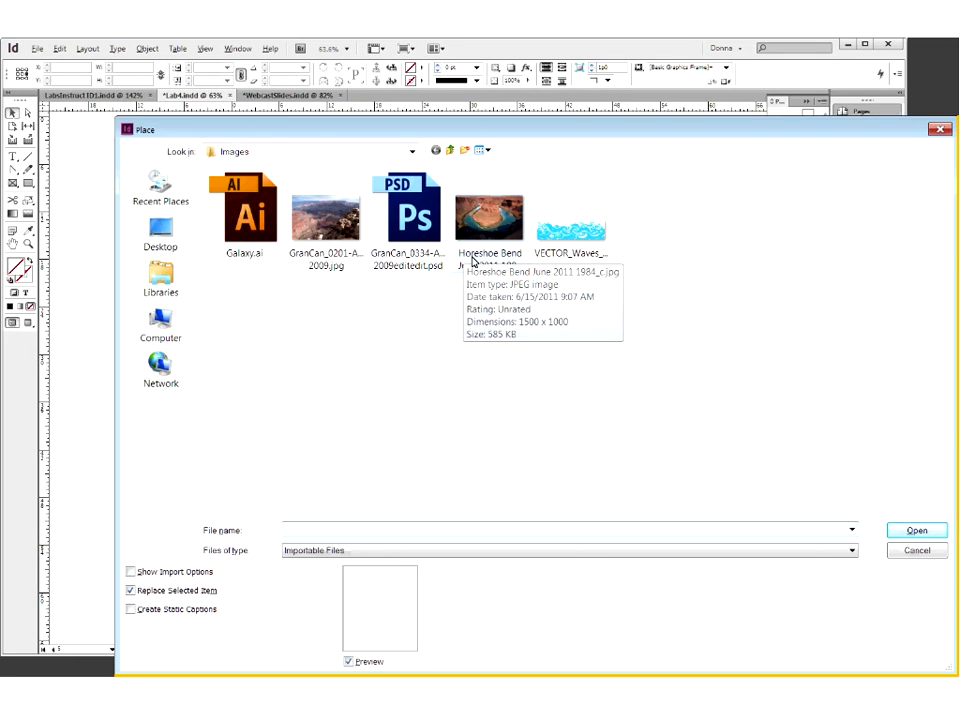
click(483, 229)
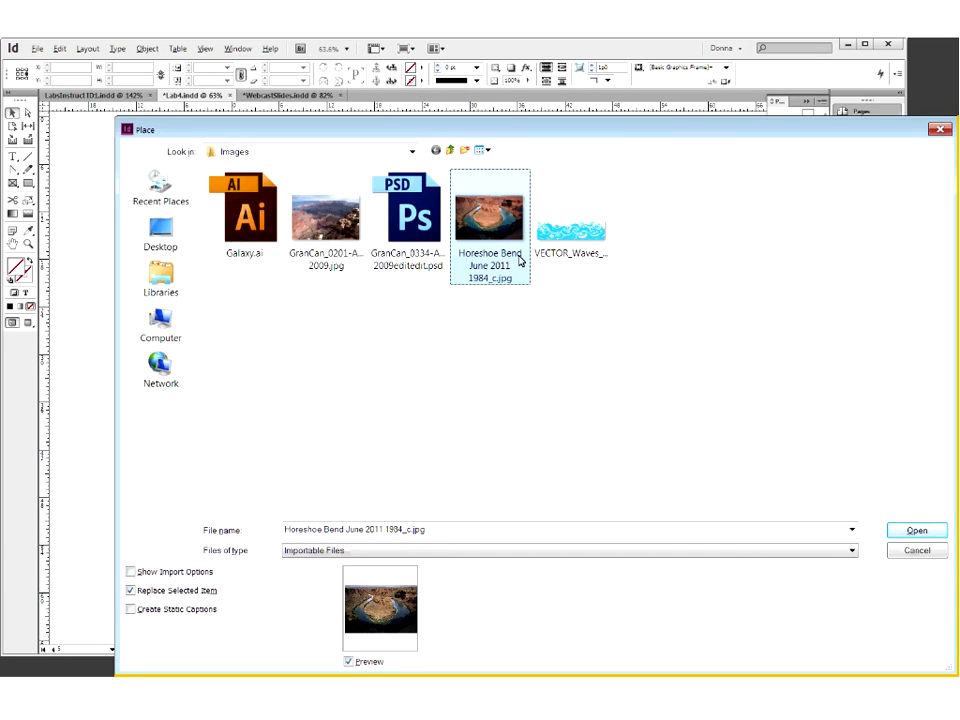
click(900, 533)
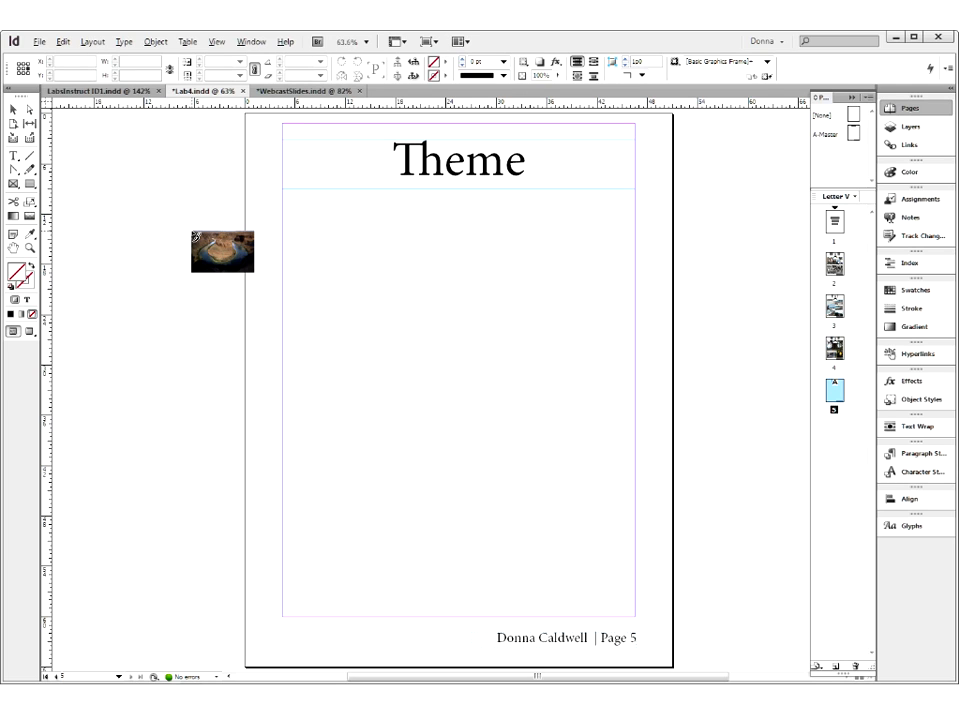
key(Escape)
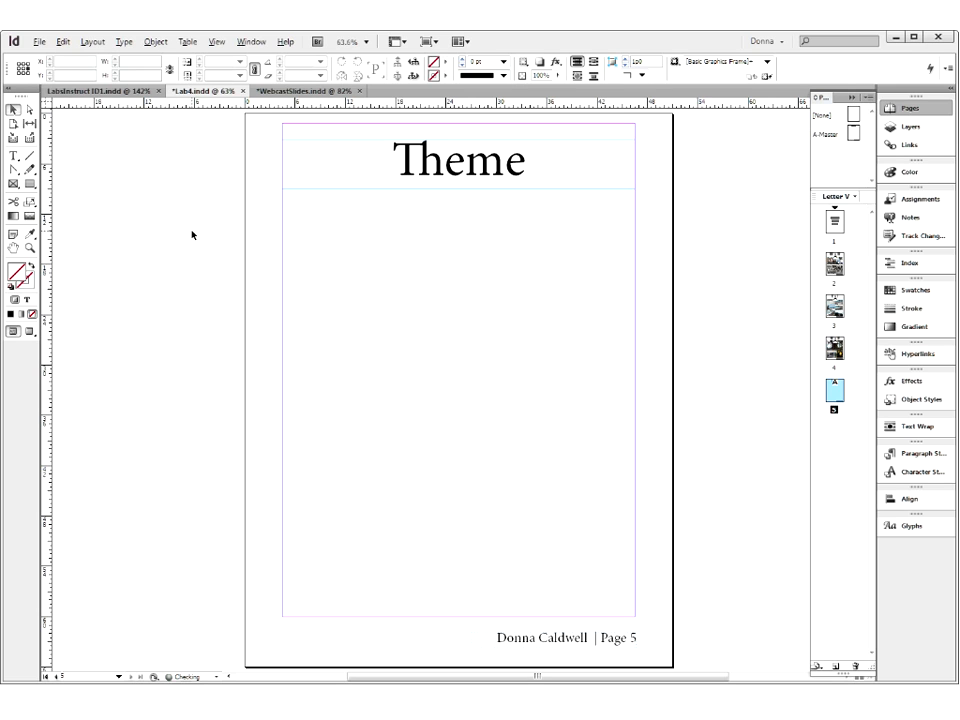
- Try placing Galaxy.ai on the pasteboard beside page 5 with the panels hidden, and delete the graphic
key(ctrl+d)
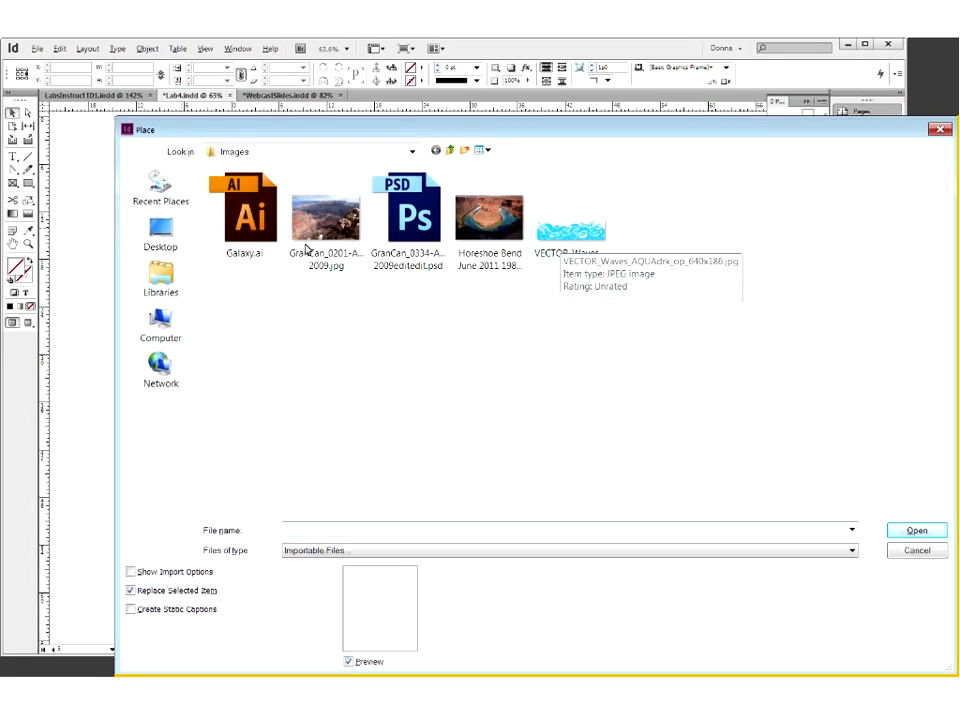
click(258, 232)
click(914, 532)
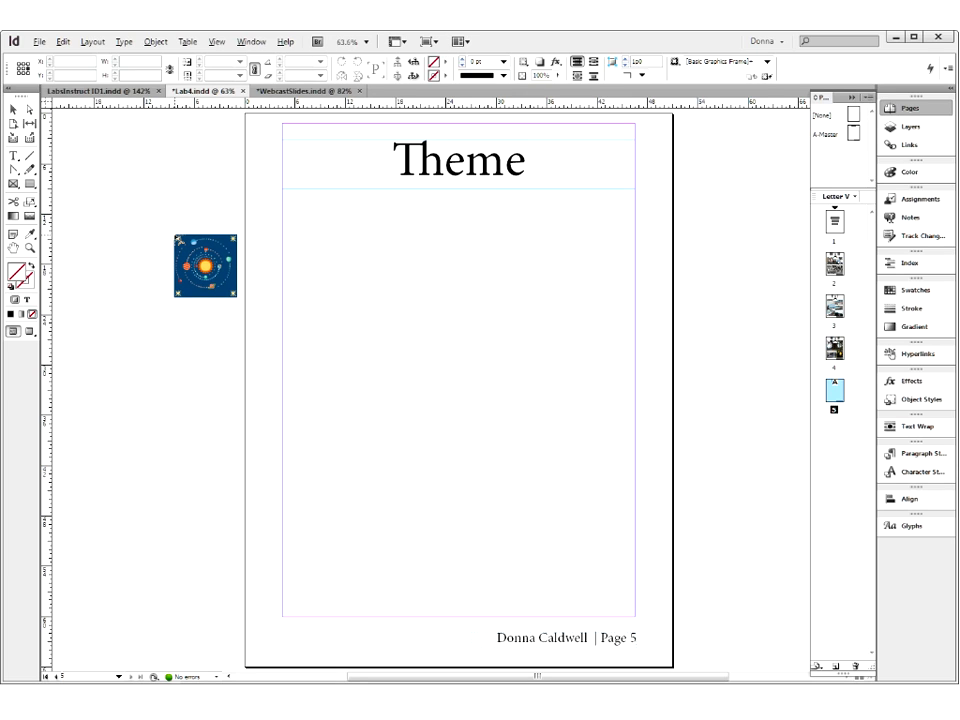
key(Tab)
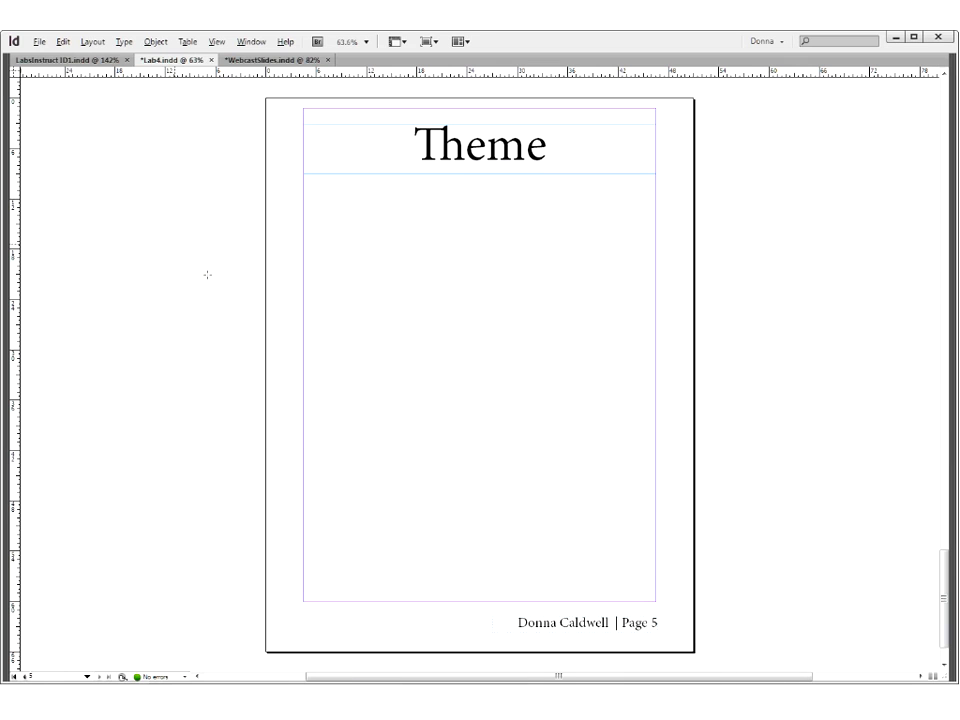
click(207, 274)
key(Delete)
- Try placing Horeshoe Bend June 2011 1984_c.jpg at full size on page 5, and delete the oversized image
key(ctrl+d)
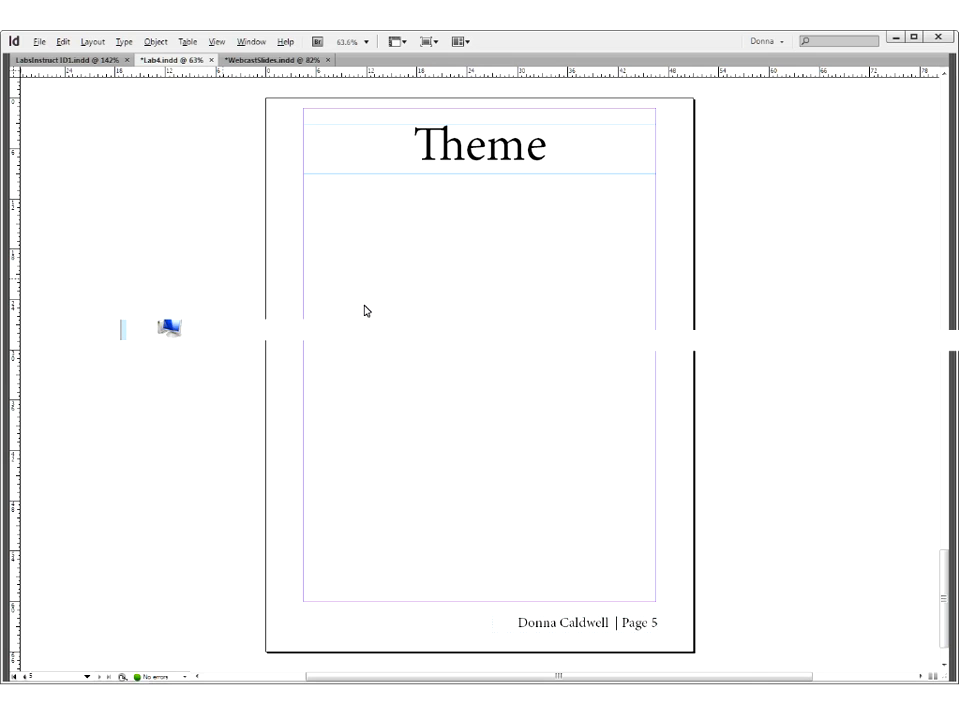
double_click(491, 208)
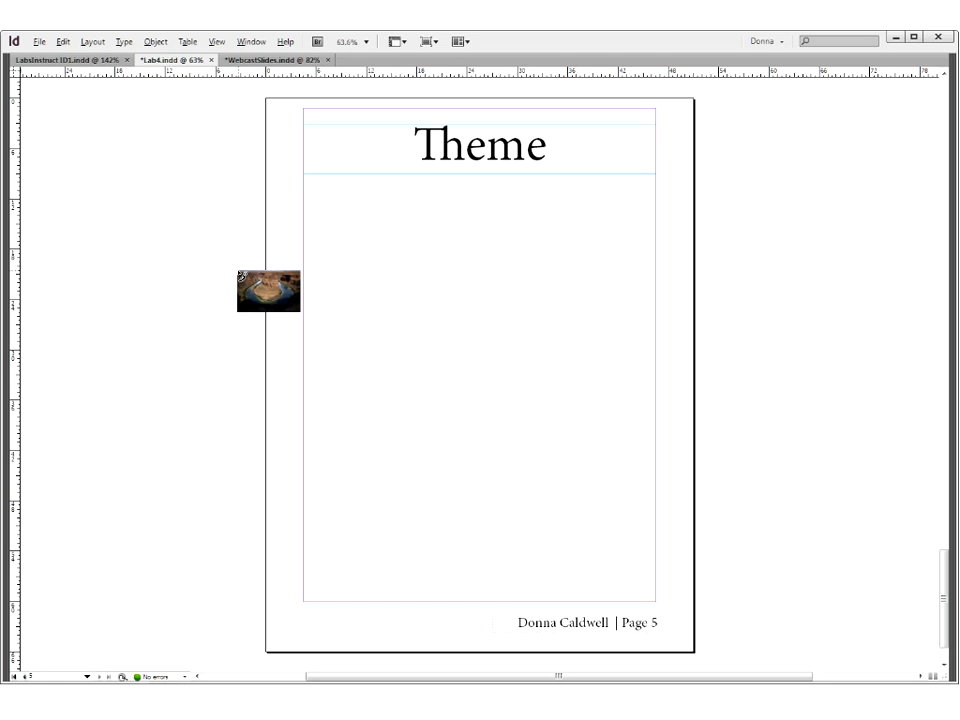
drag(223, 296, 223, 297)
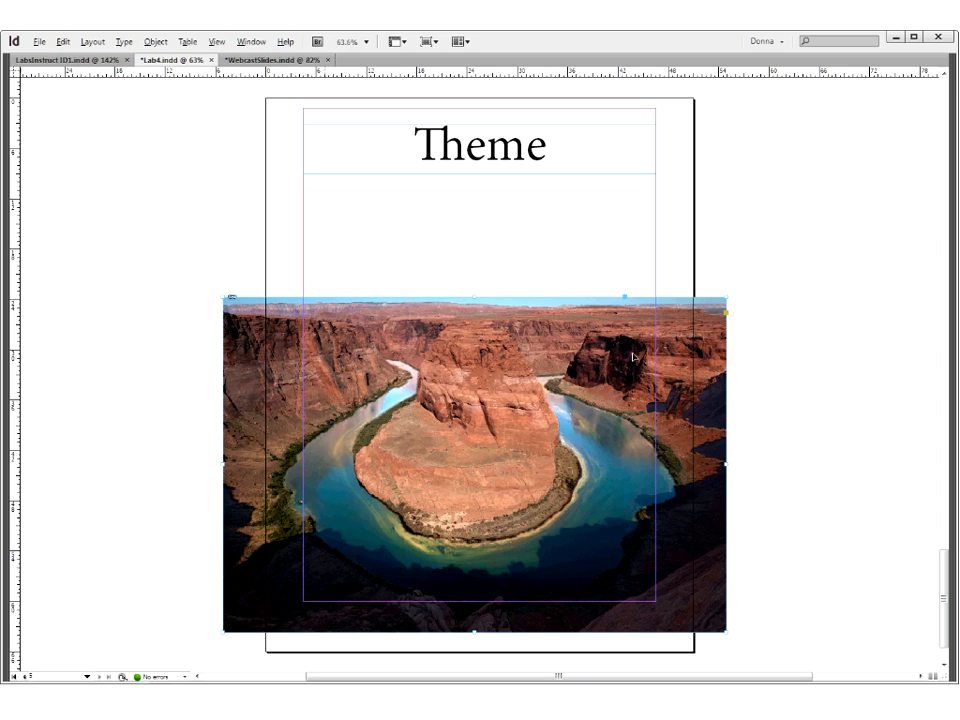
key(Delete)
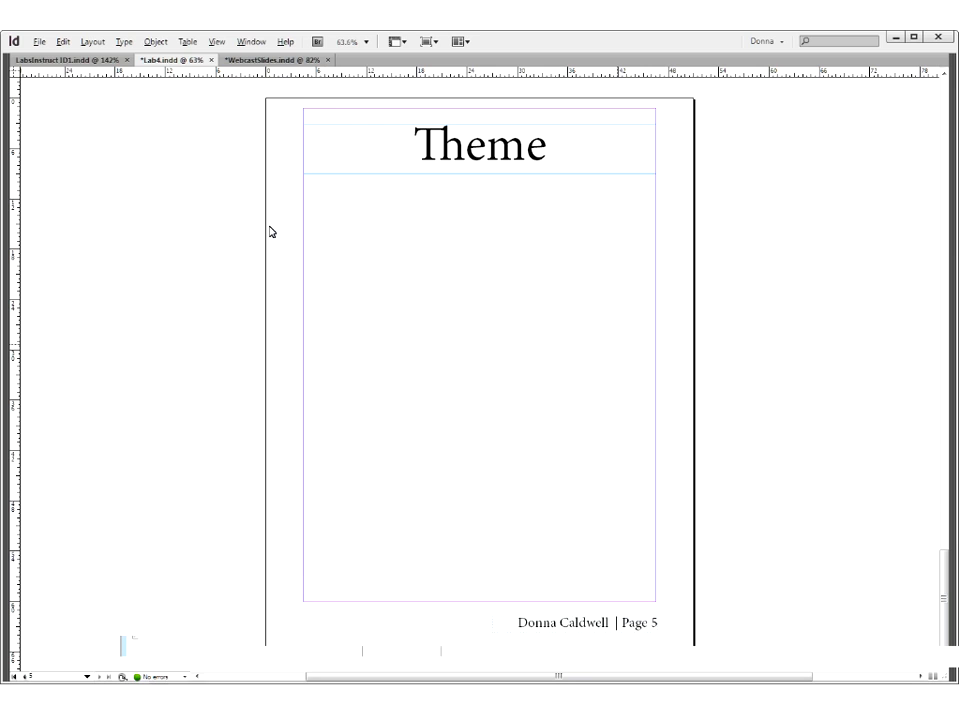
- Place the Horeshoe Bend photo from margin to margin on page 5 at 70% scale and move it slightly up toward the title
key(ctrl+d)
click(919, 533)
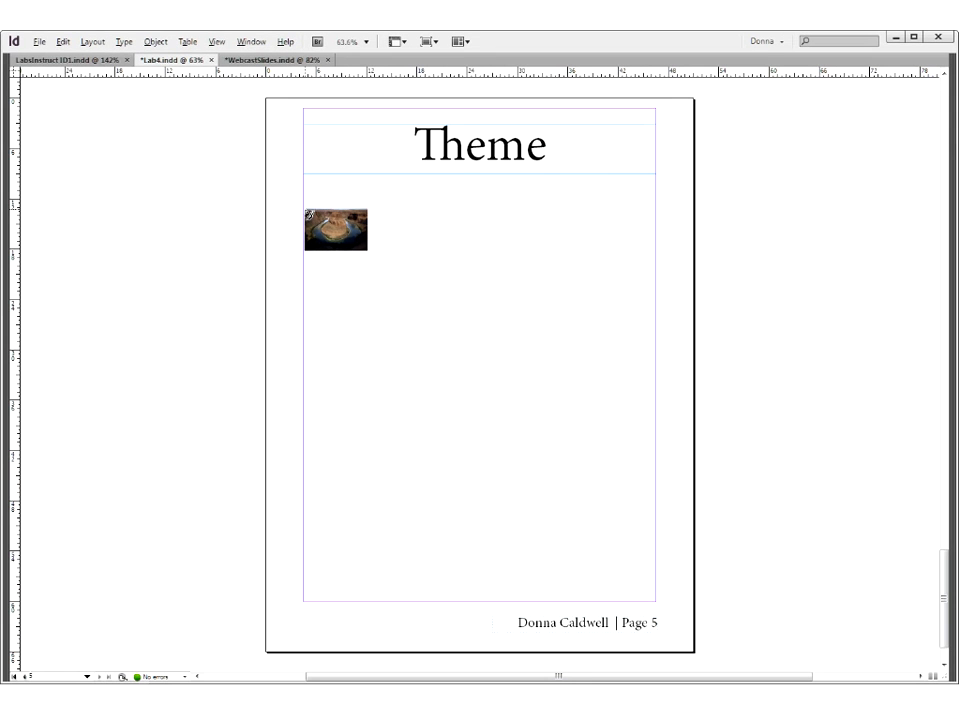
drag(307, 212, 413, 348)
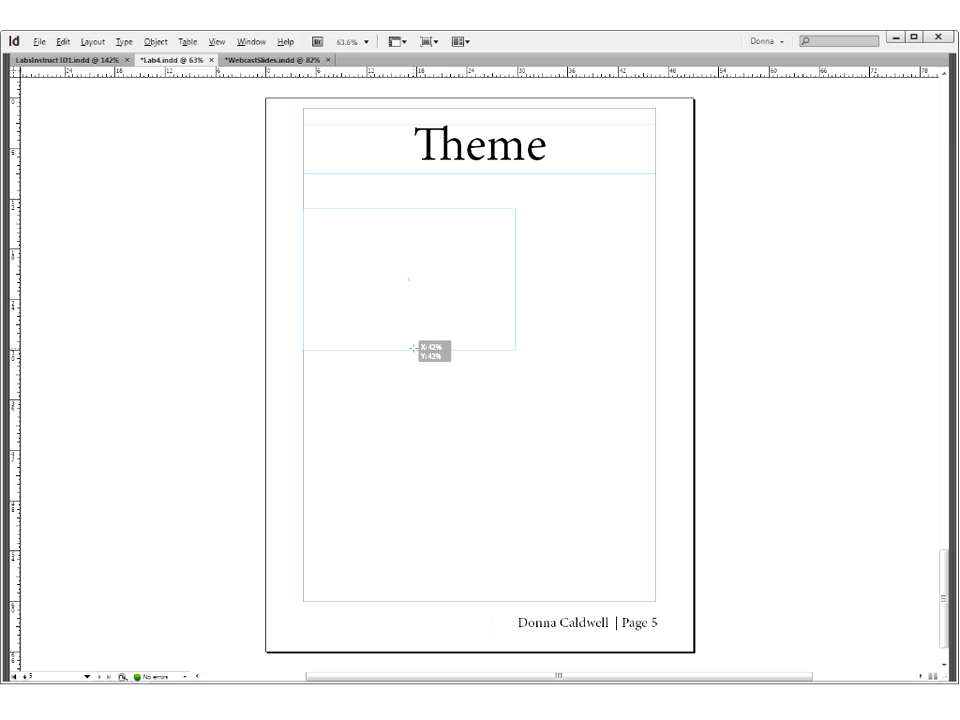
drag(413, 349, 517, 437)
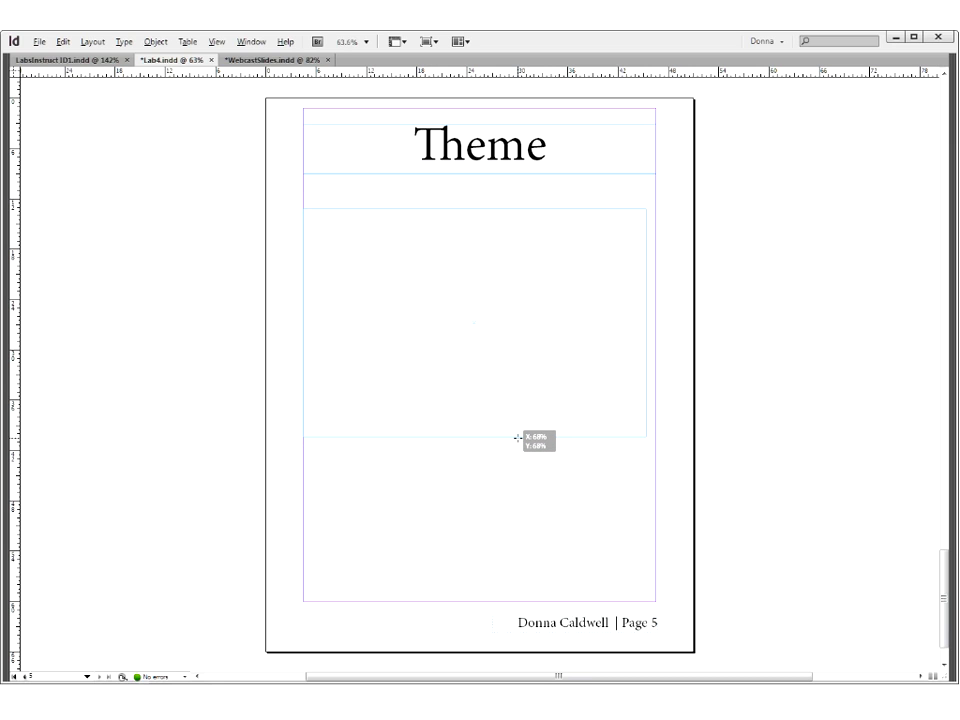
drag(517, 437, 466, 408)
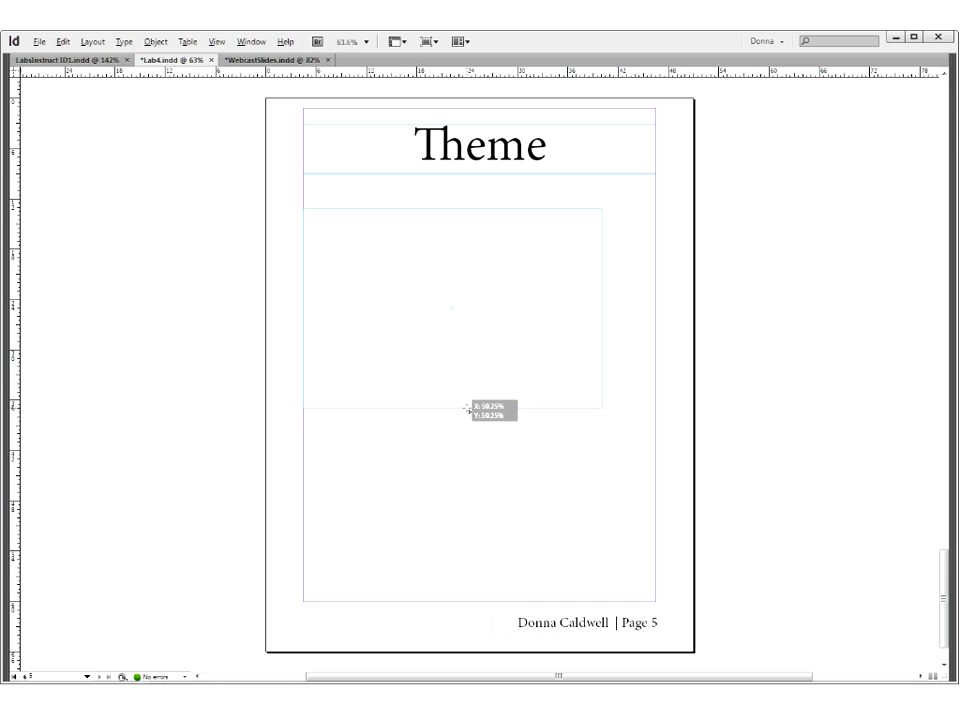
drag(466, 408, 596, 477)
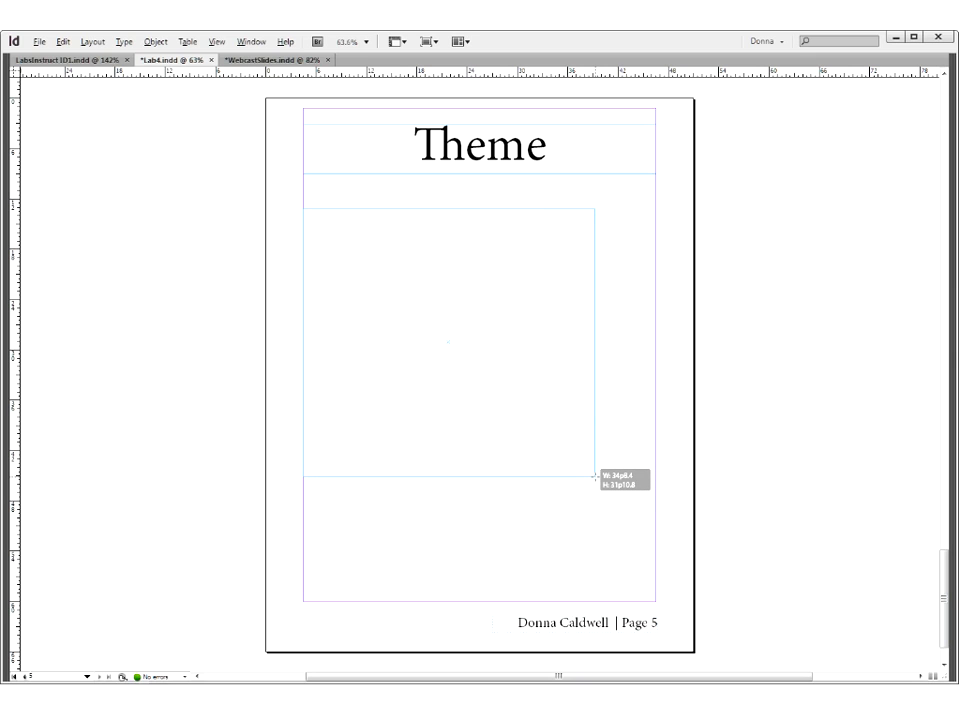
drag(596, 477, 657, 505)
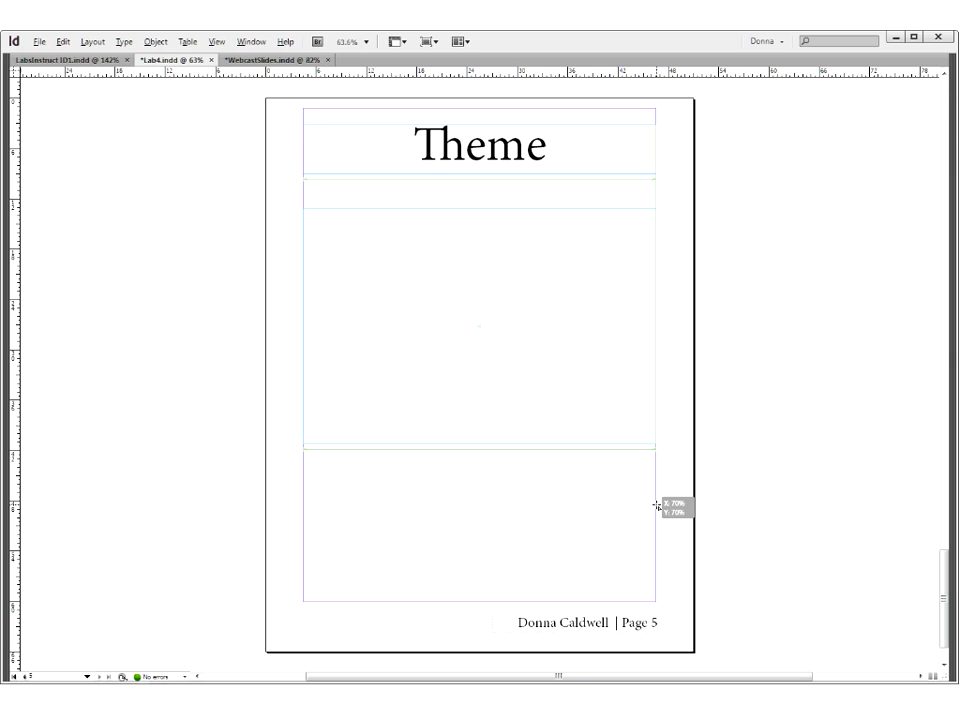
drag(657, 505, 657, 508)
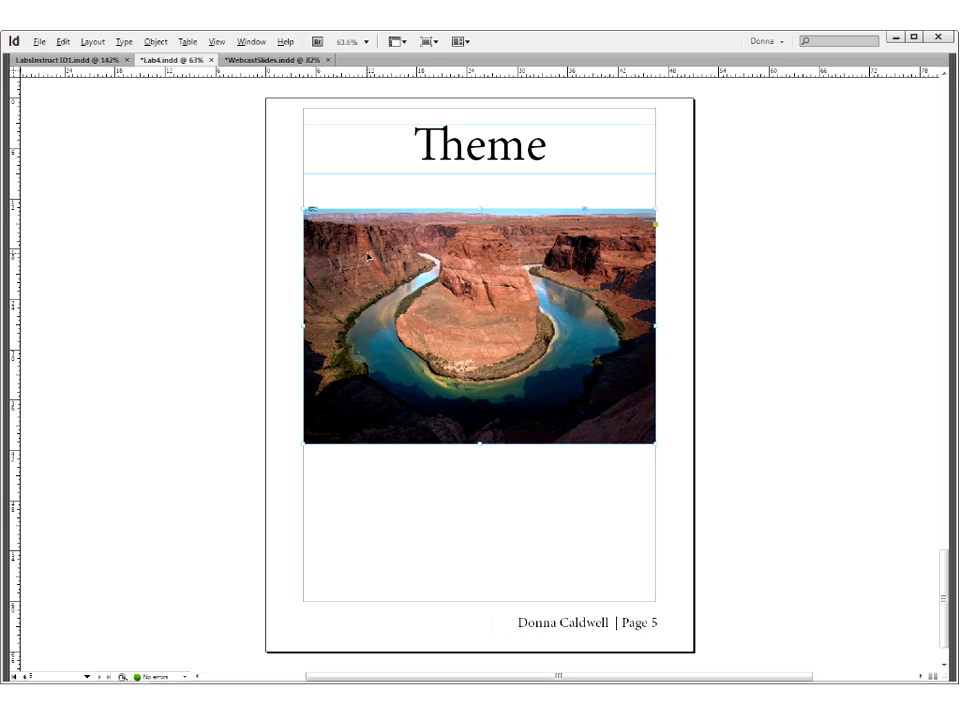
drag(367, 254, 367, 240)
click(514, 539)
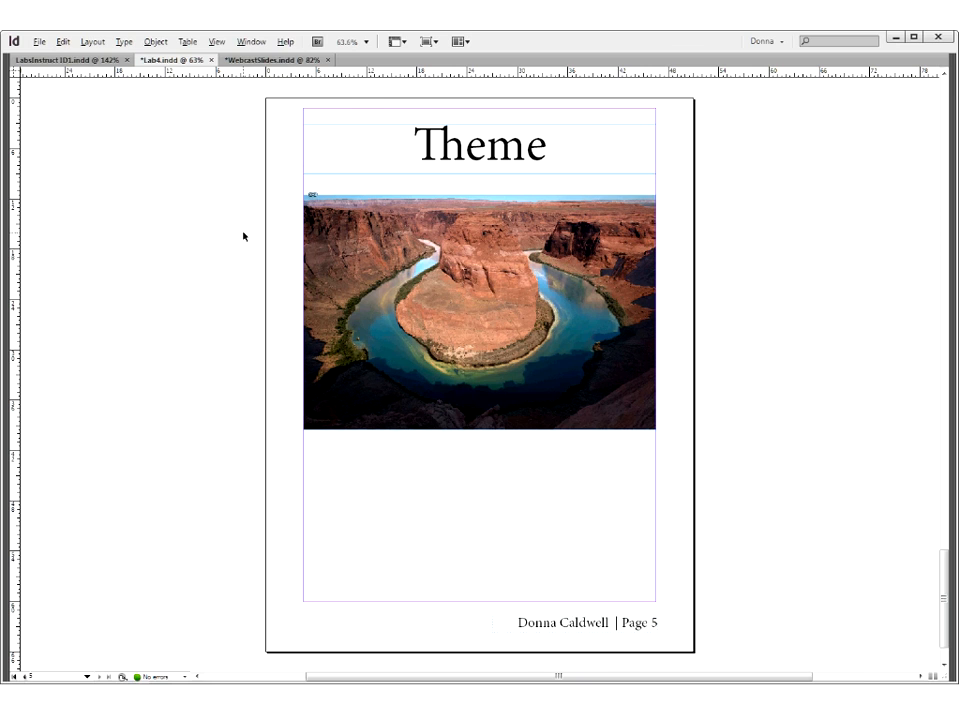
- Restore the panels and draw a rectangle frame about 26p8 by 19p0 below the photo, aligned to the left and bottom margins
key(Tab)
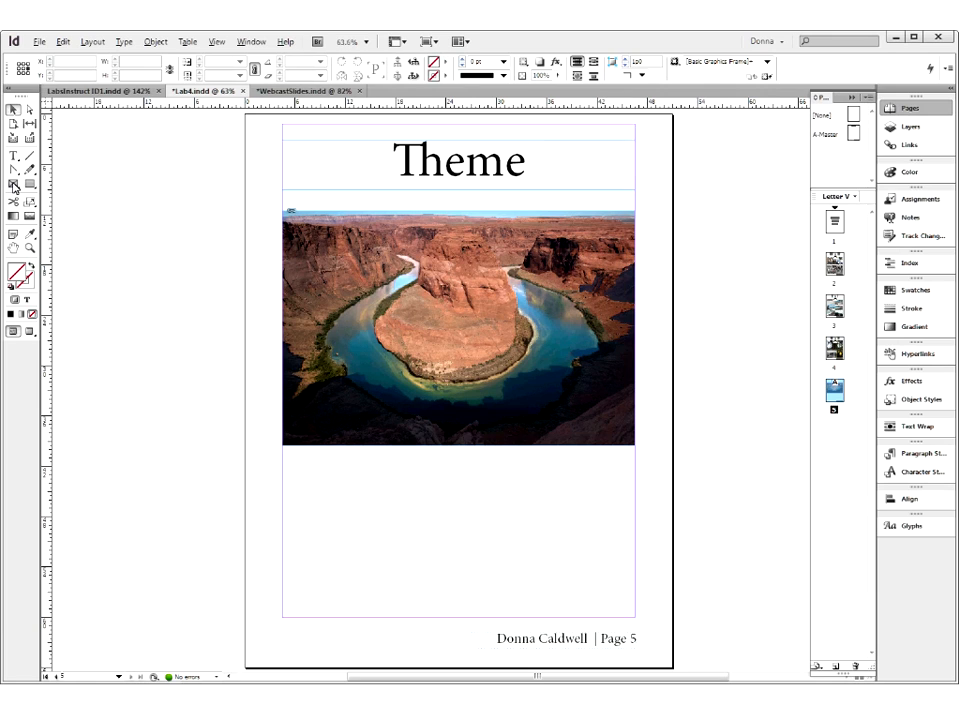
click(14, 185)
right_click(14, 185)
click(50, 188)
drag(282, 460, 506, 619)
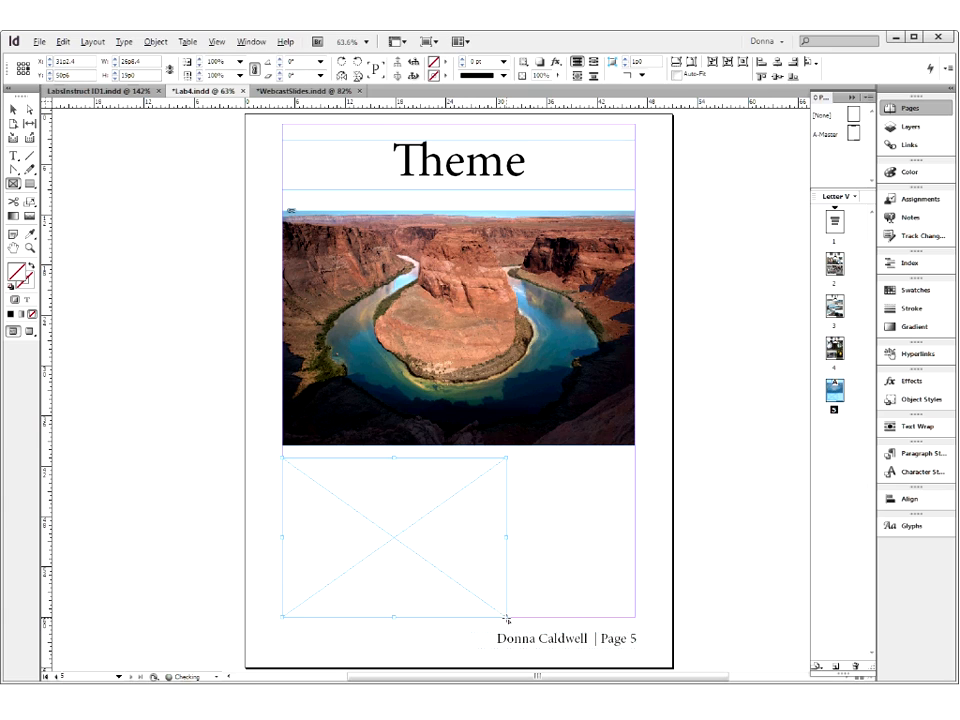
click(13, 108)
click(111, 349)
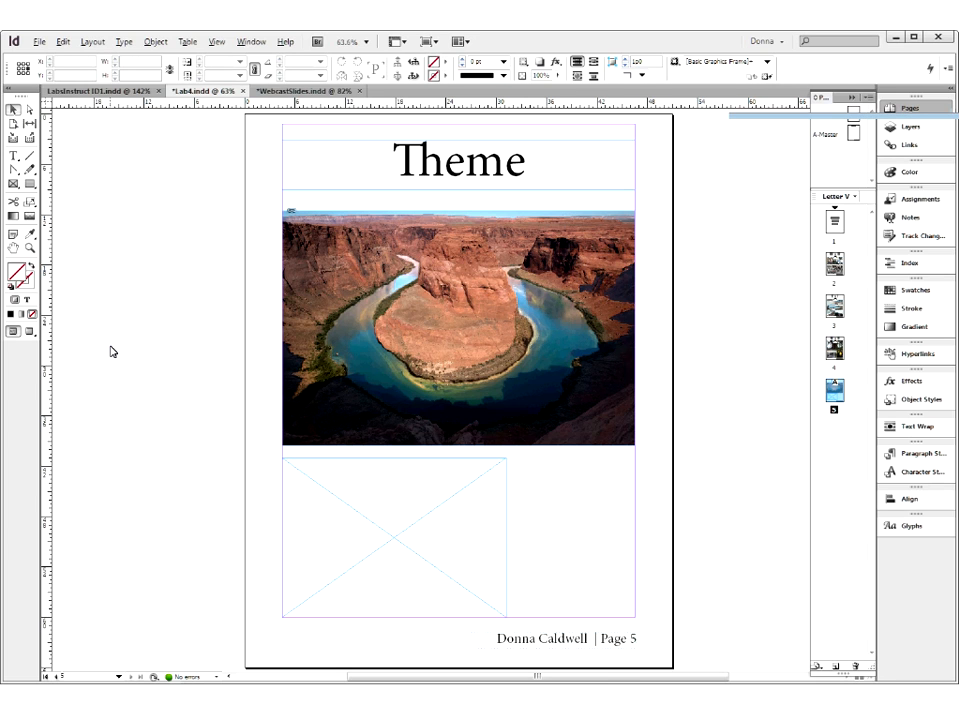
key(ctrl+d)
click(915, 529)
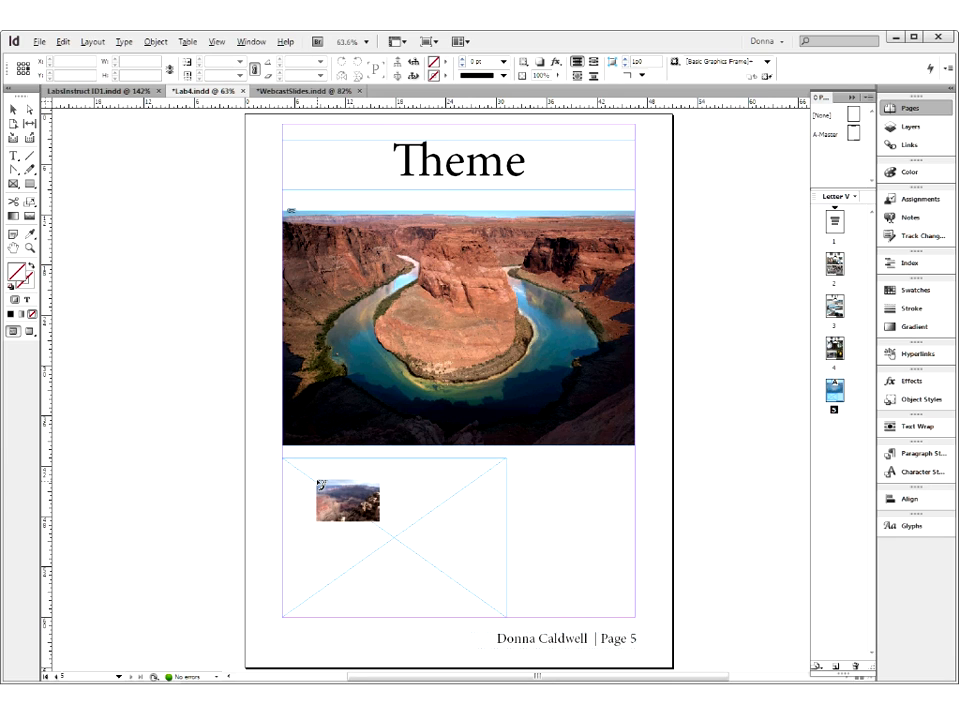
key(Escape)
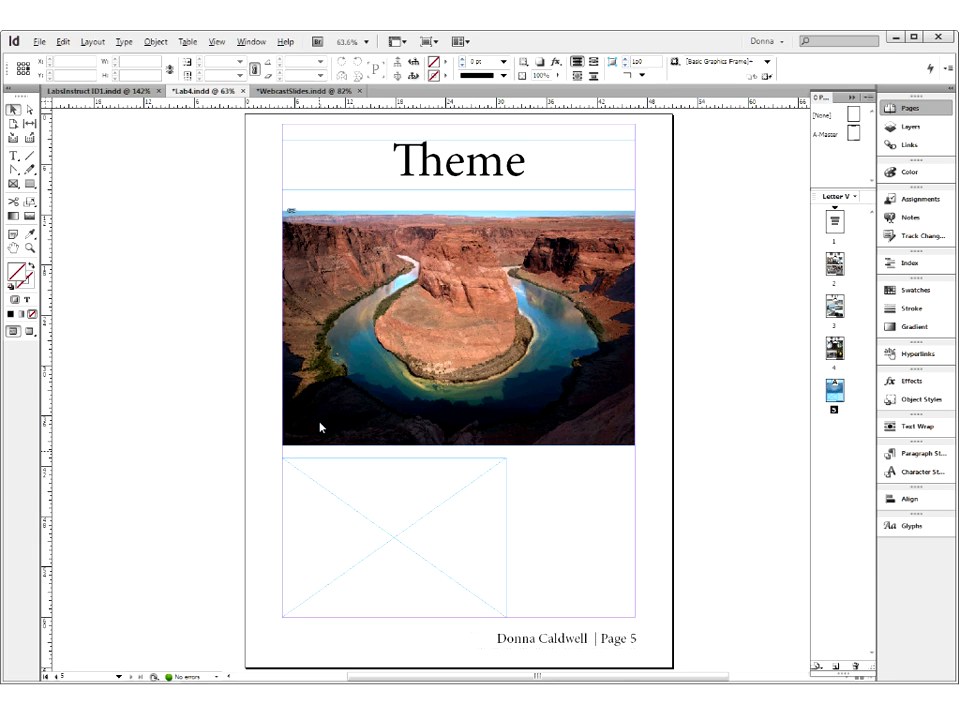
- Place the GranCan_0201 JPG photo inside the empty rectangle frame below the Horeshoe Bend photo
key(ctrl+d)
click(956, 555)
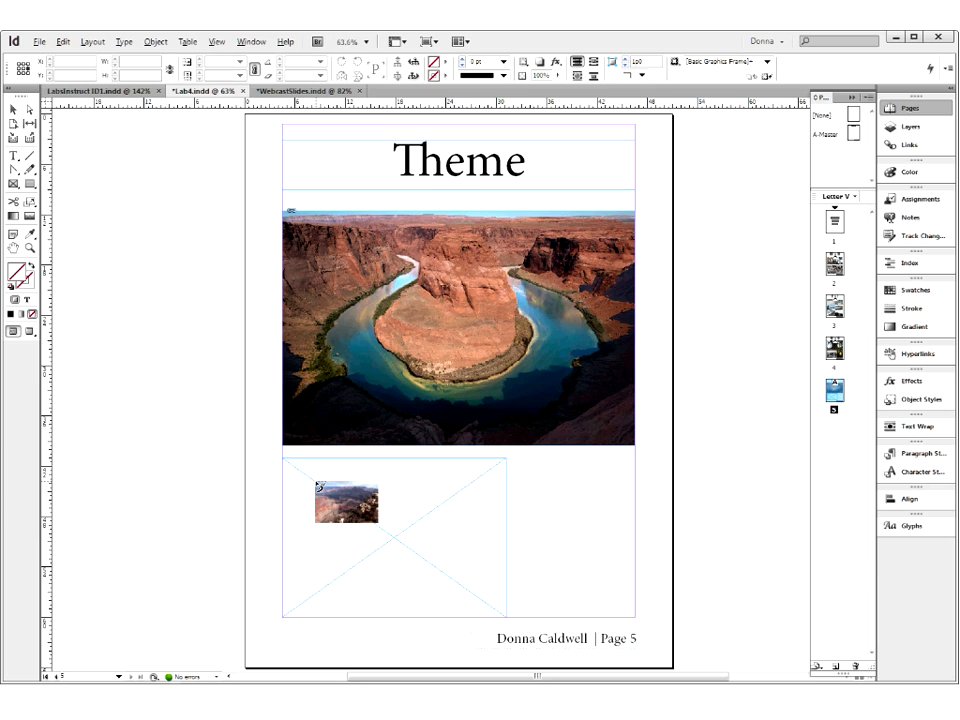
key(Escape)
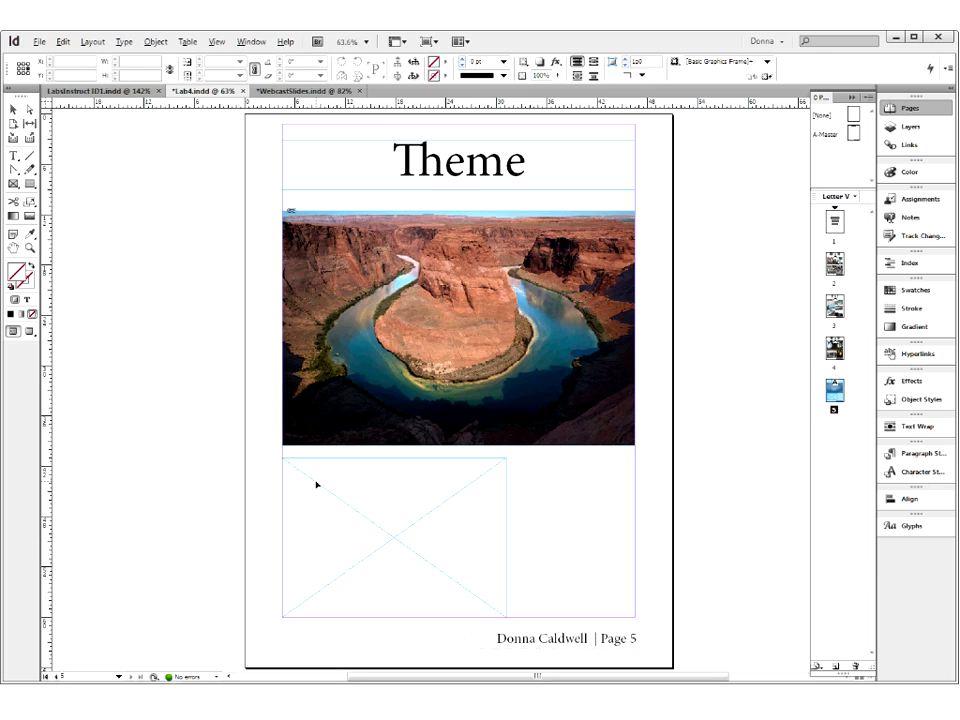
click(316, 485)
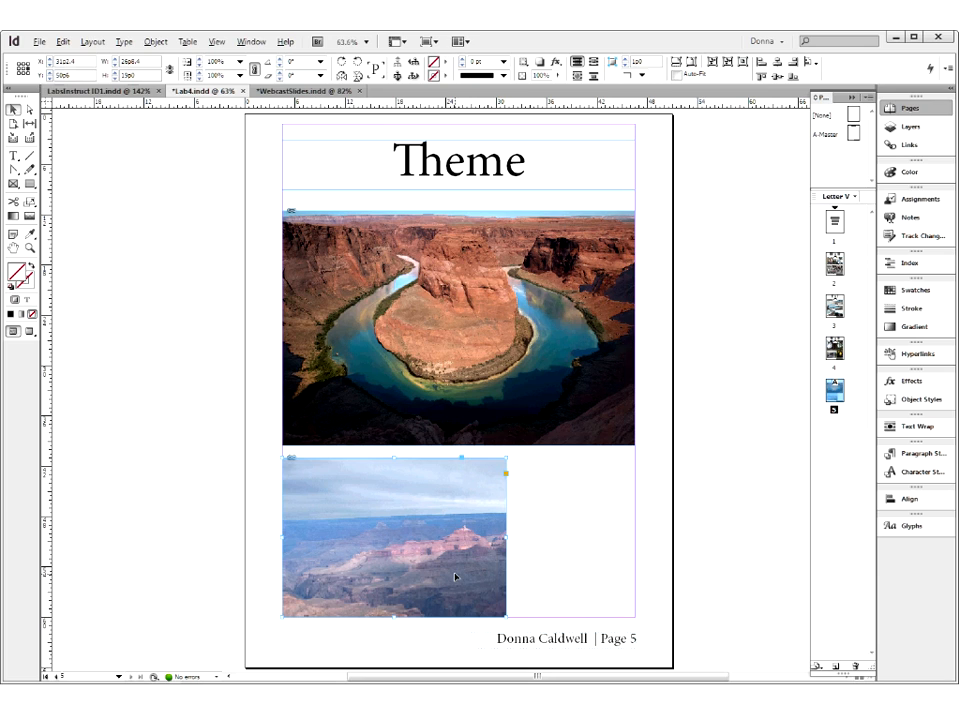
- Select the image content inside the frame below the Horseshoe Bend photo and examine its full extent beyond the frame
click(398, 549)
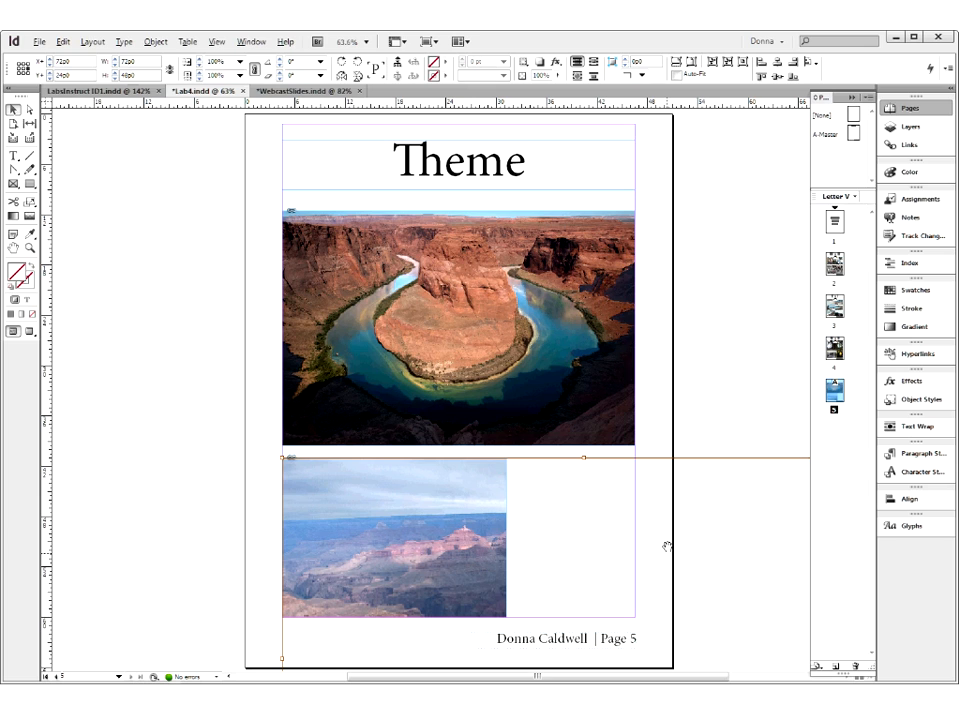
drag(666, 546, 563, 476)
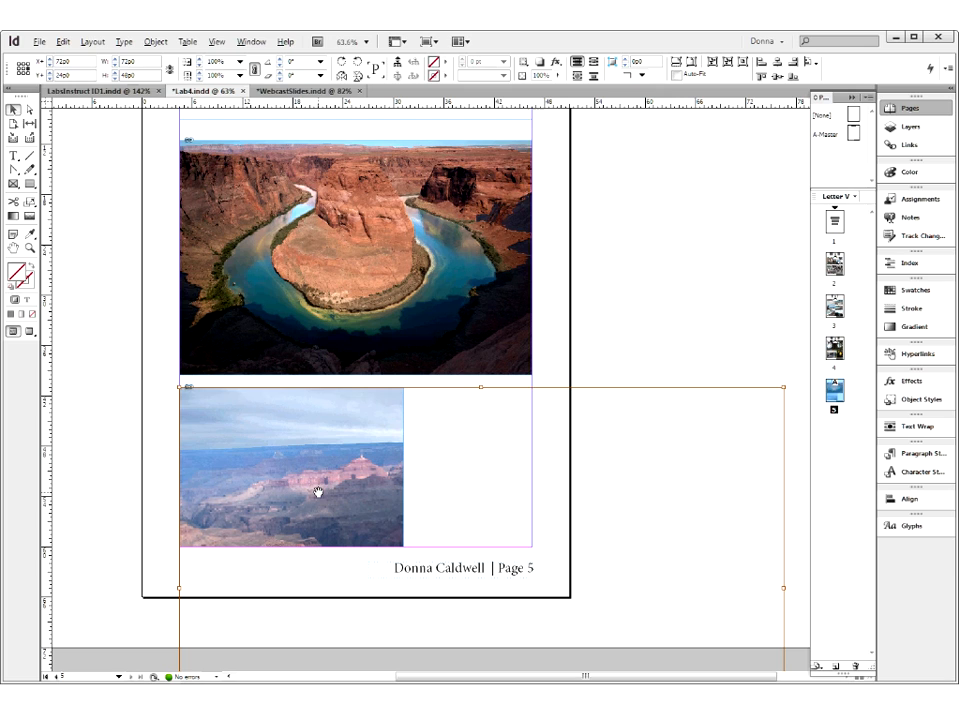
- Undo the lower photo's placement, place GranCan_0201-April 2009.jpg into the same frame again, and check its uncropped extent
key(ctrl+z)
key(ctrl+z)
click(257, 441)
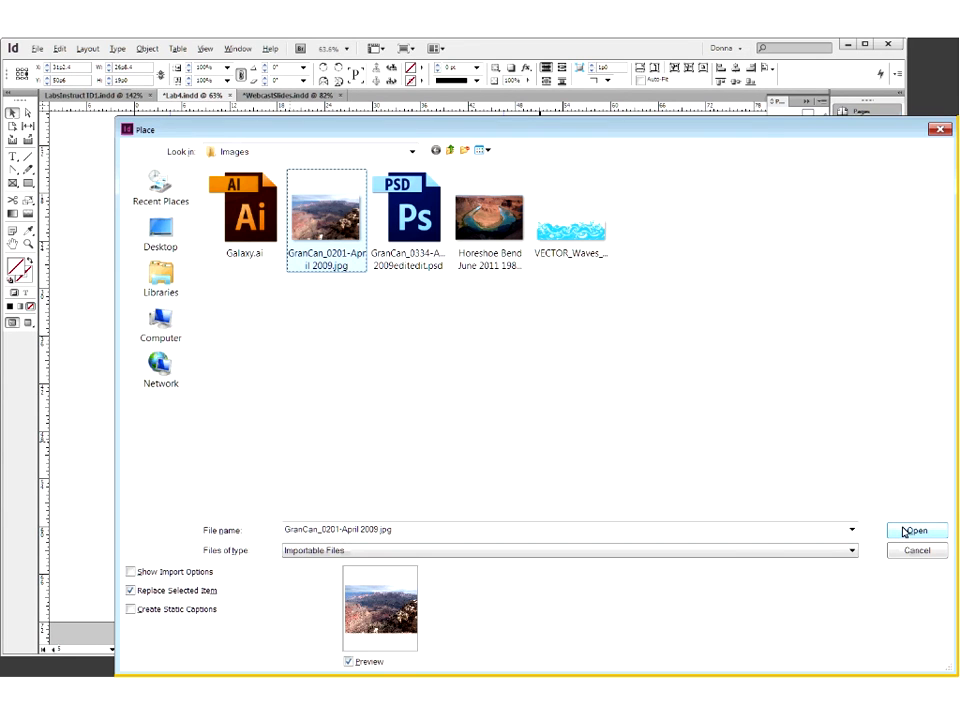
click(905, 530)
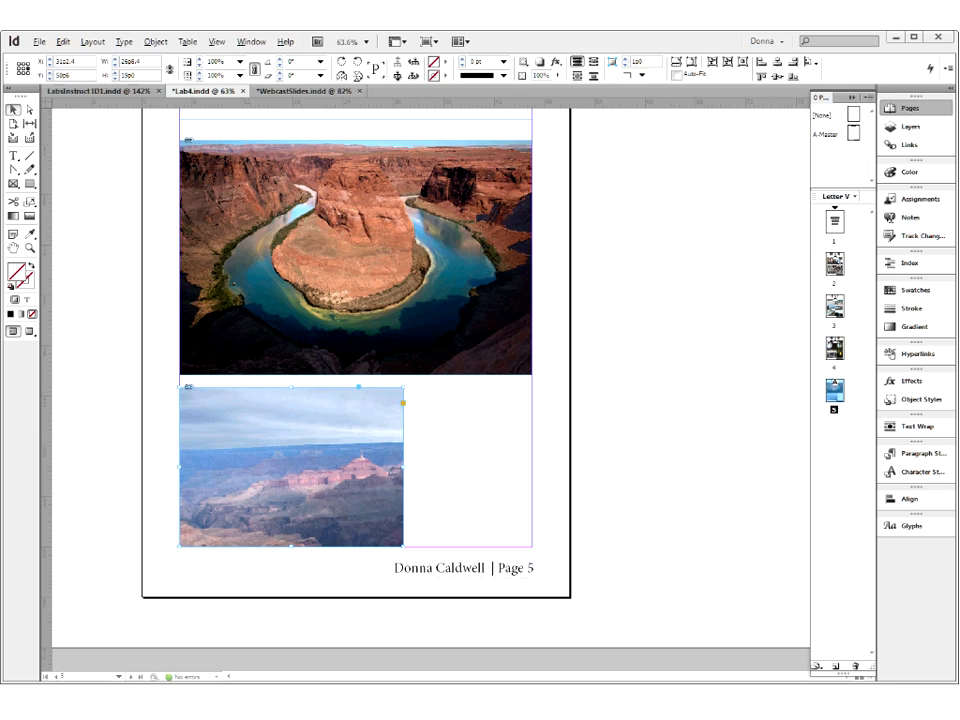
click(290, 462)
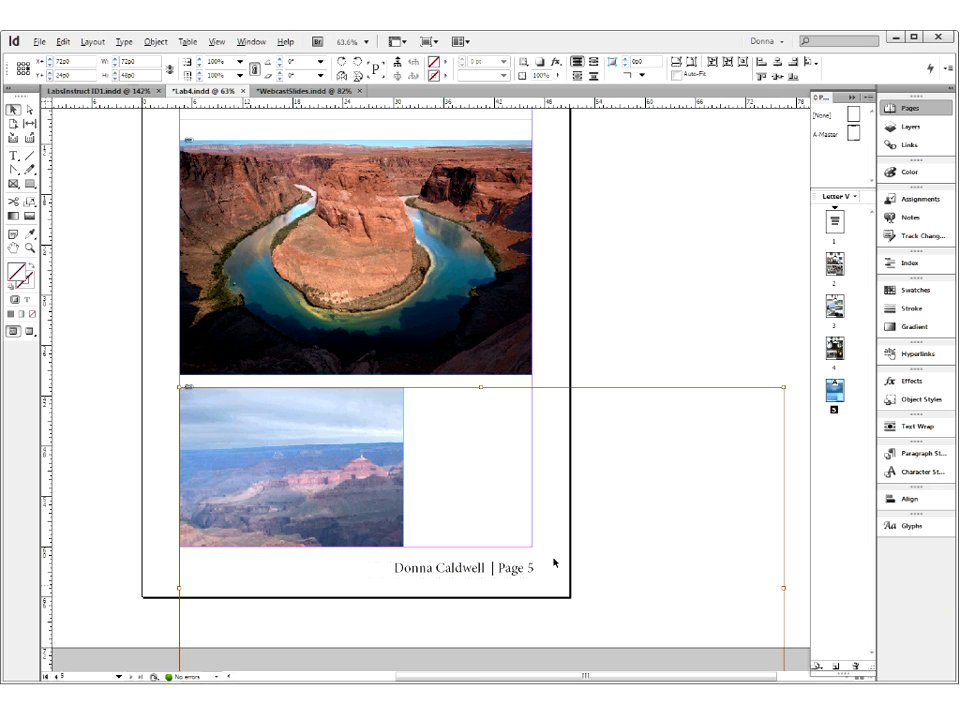
click(604, 332)
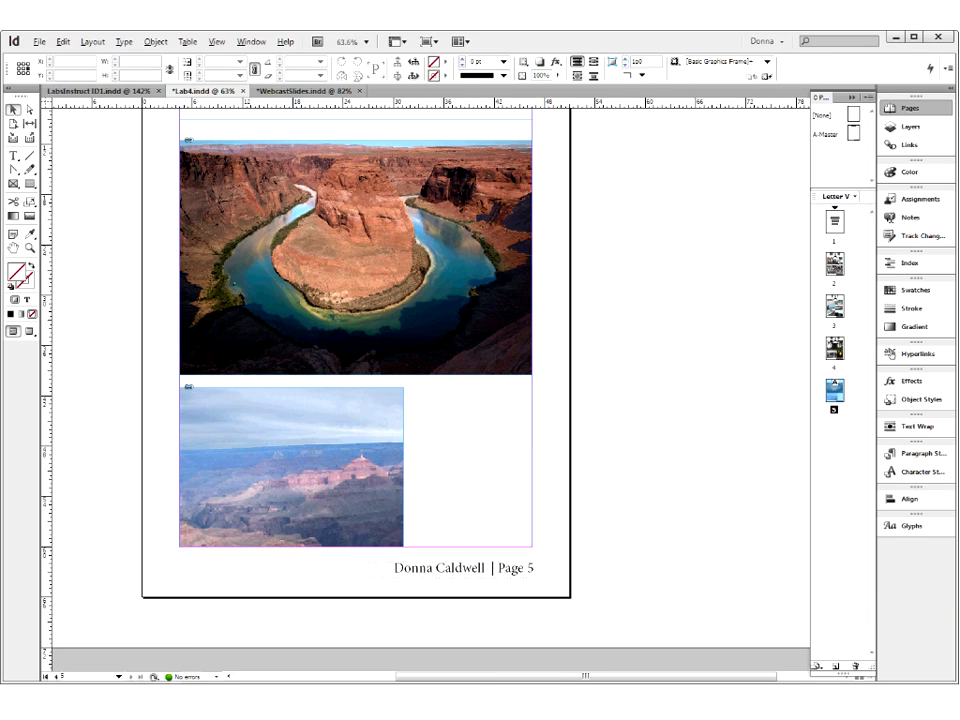
- Add page 6 based on A-Master after page 5 and show the new page
drag(853, 133, 826, 437)
scroll(321, 362, up, 3)
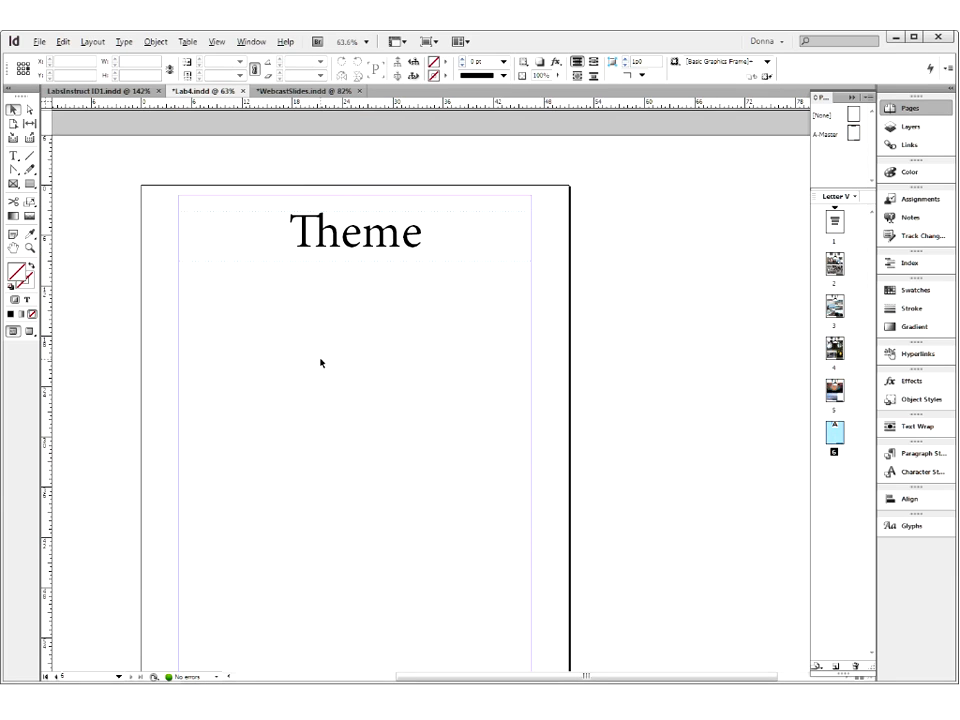
scroll(321, 363, down, 1)
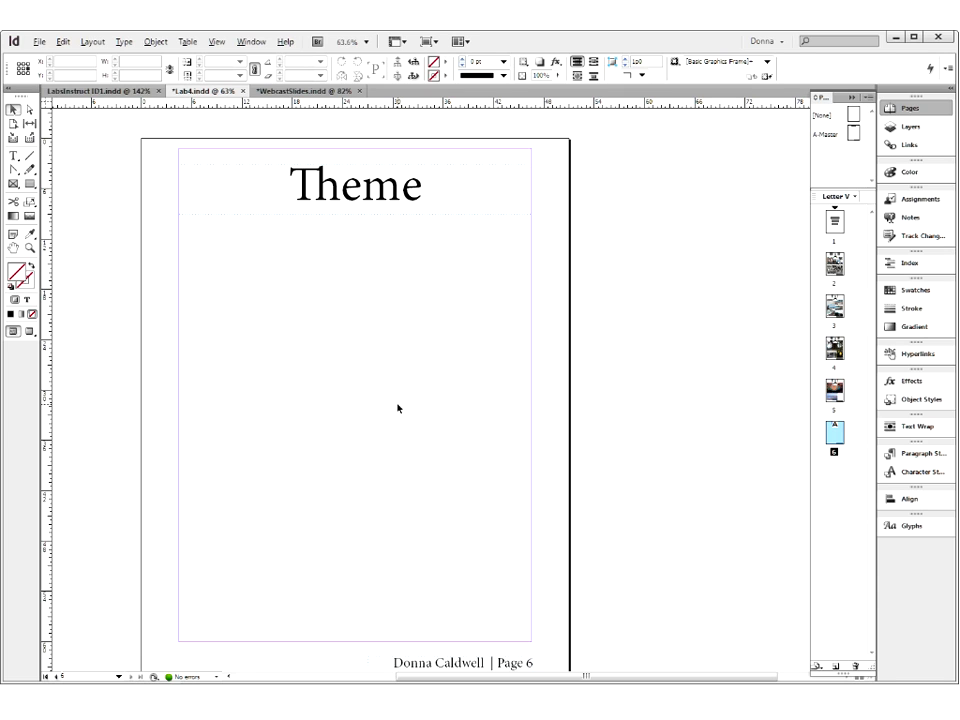
- Start placing images and browse to the YusupovPalaceRussia folder inside Lab4 Images
click(39, 42)
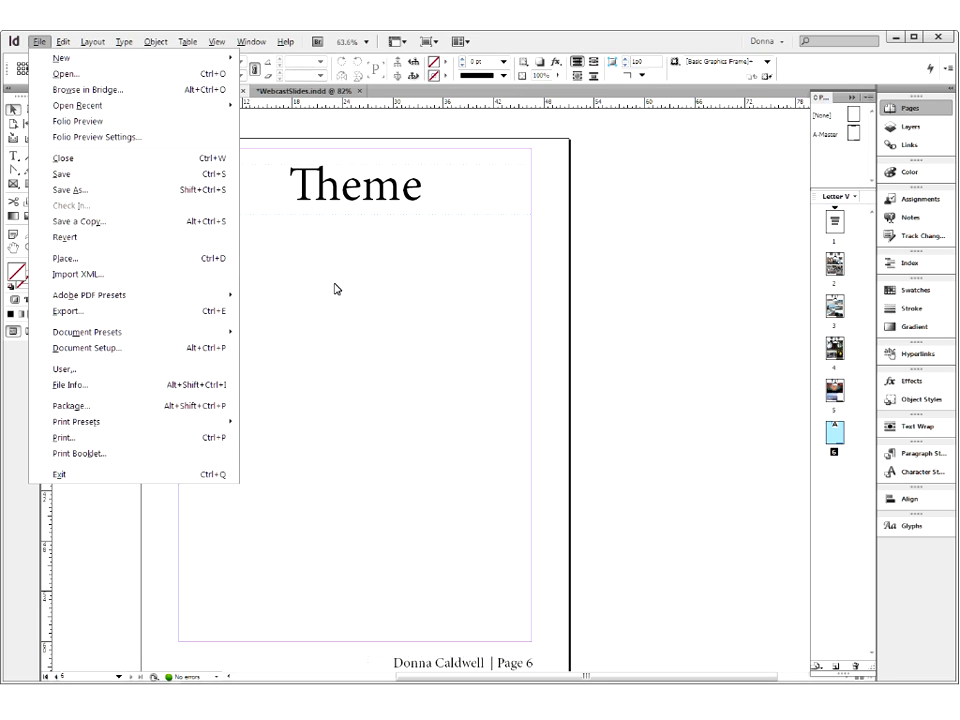
click(234, 262)
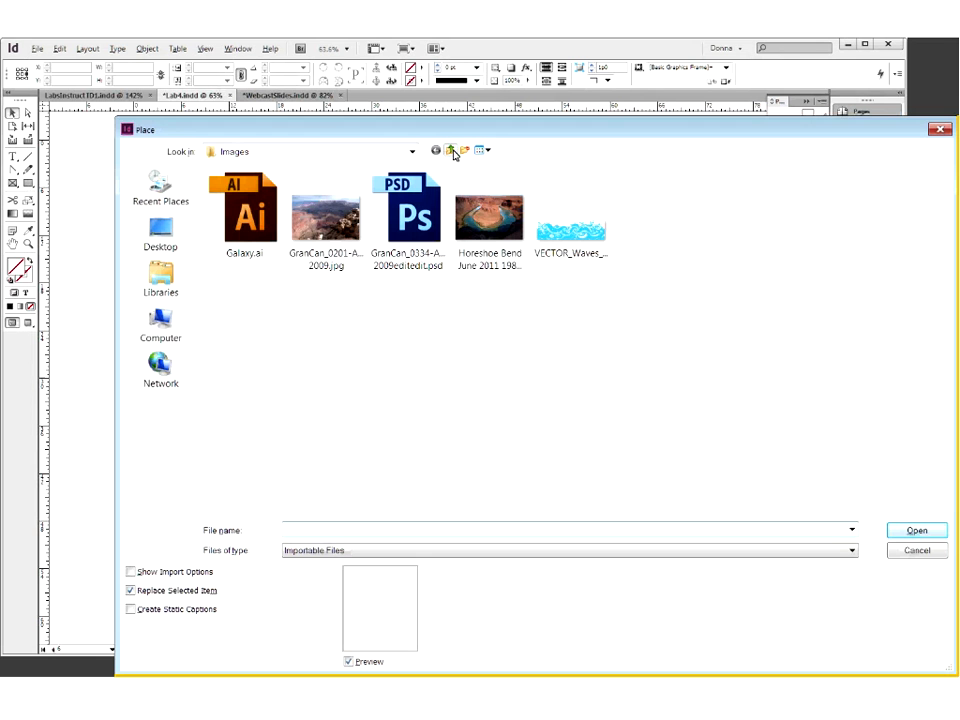
click(450, 152)
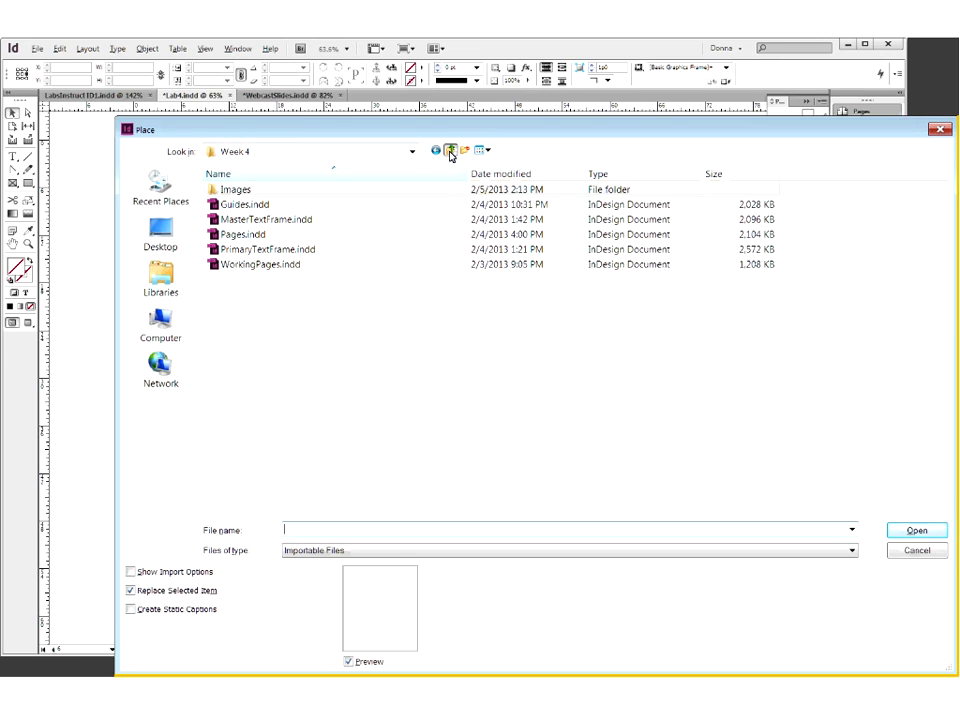
click(450, 152)
double_click(253, 370)
double_click(262, 190)
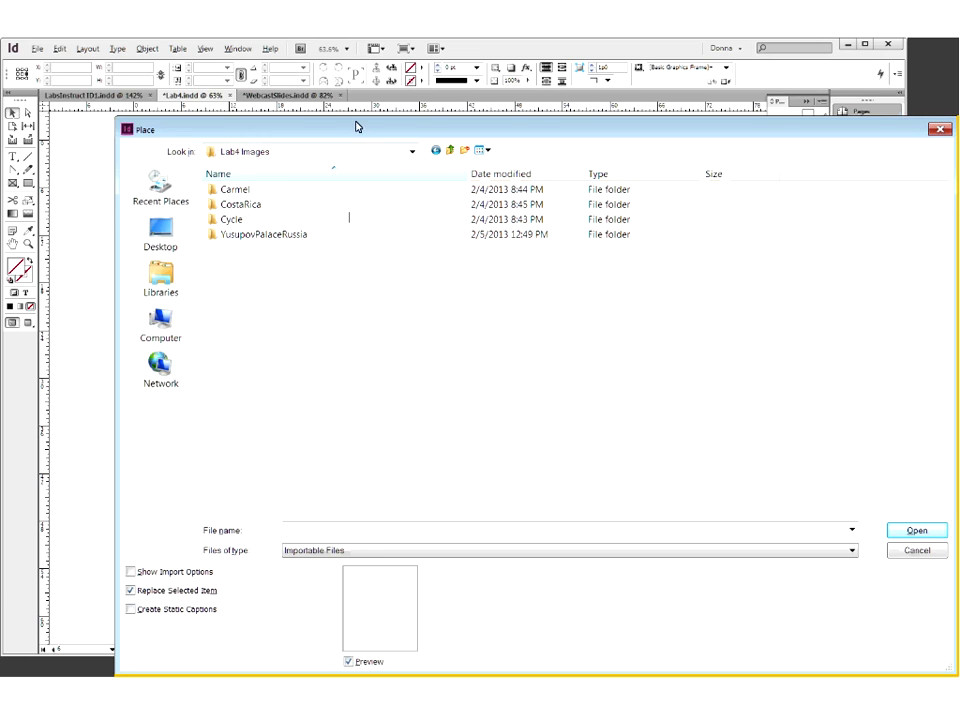
click(197, 210)
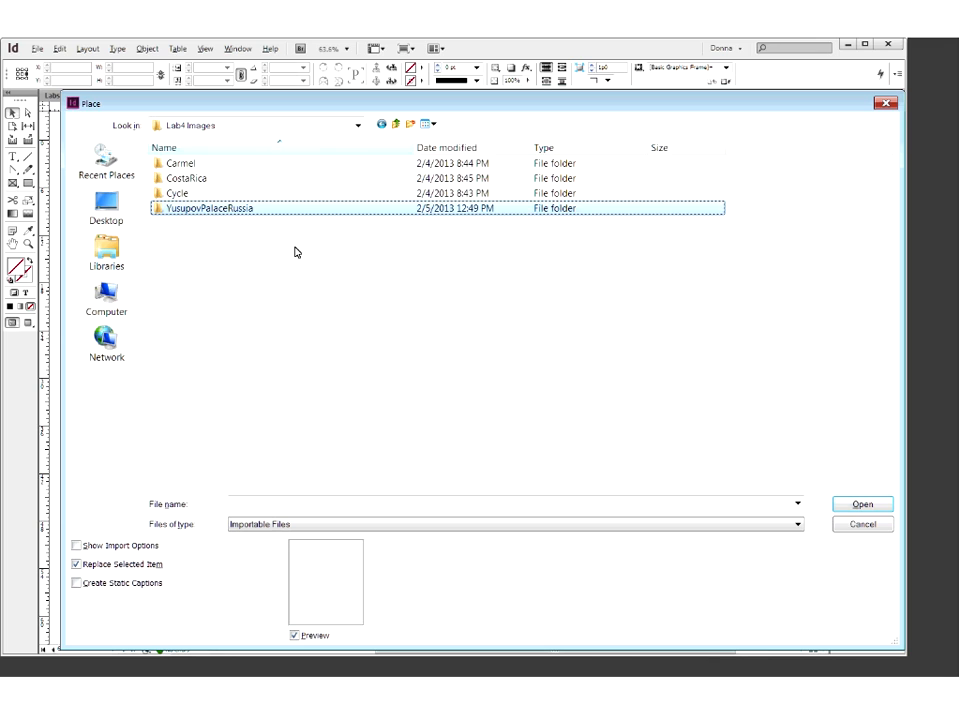
key(Return)
- Try selecting the continuous range of photos from clock-1.jpg through peterhof-preview.jpg, and clear the selection
click(189, 194)
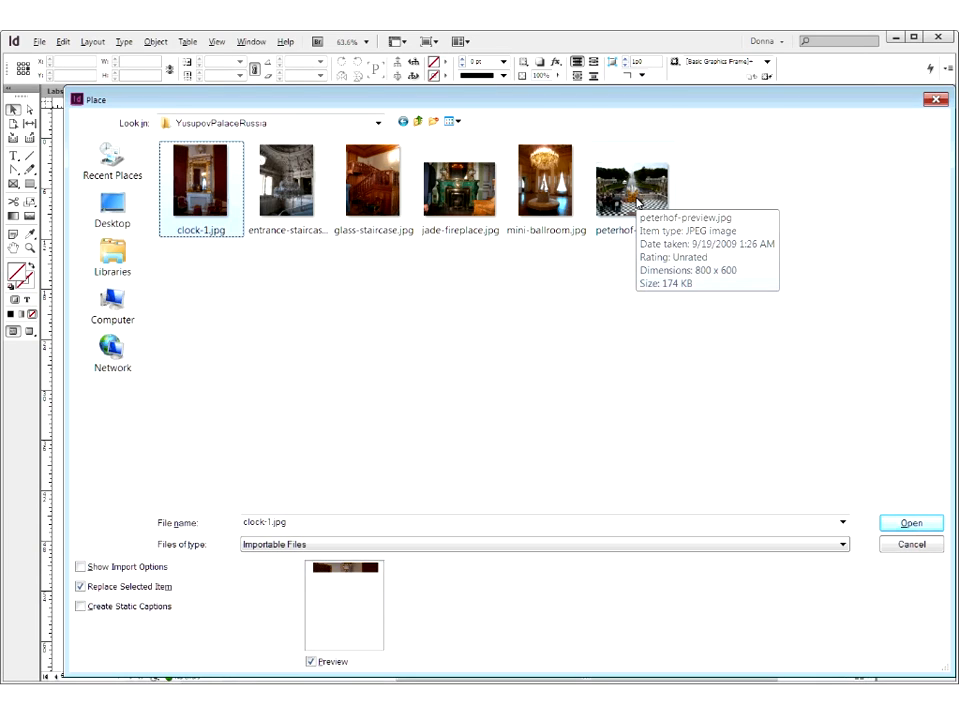
shift+click(637, 203)
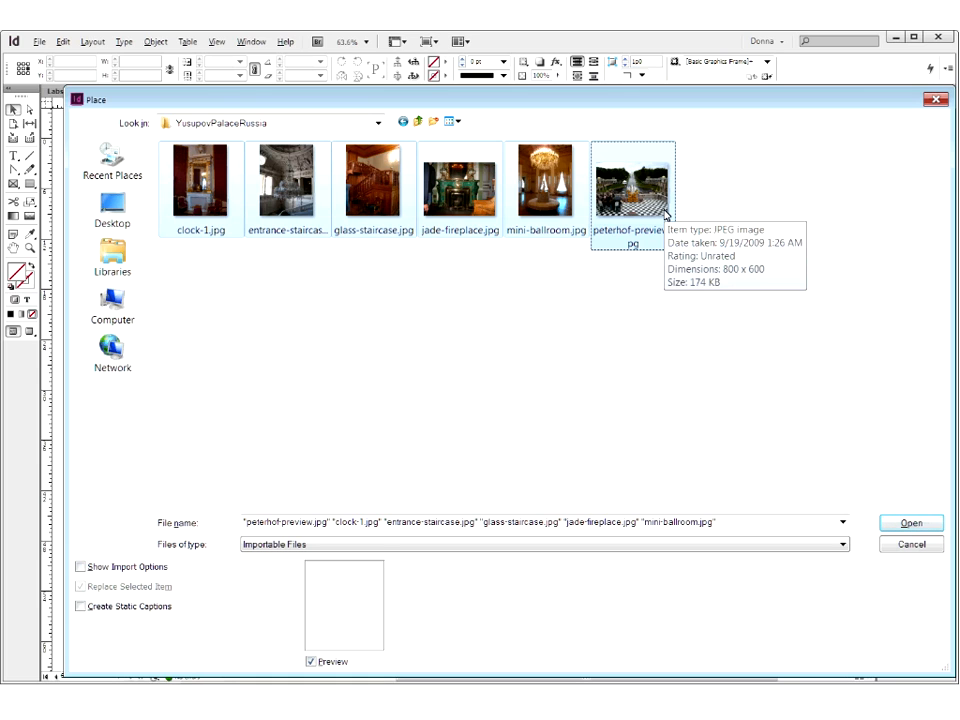
click(279, 327)
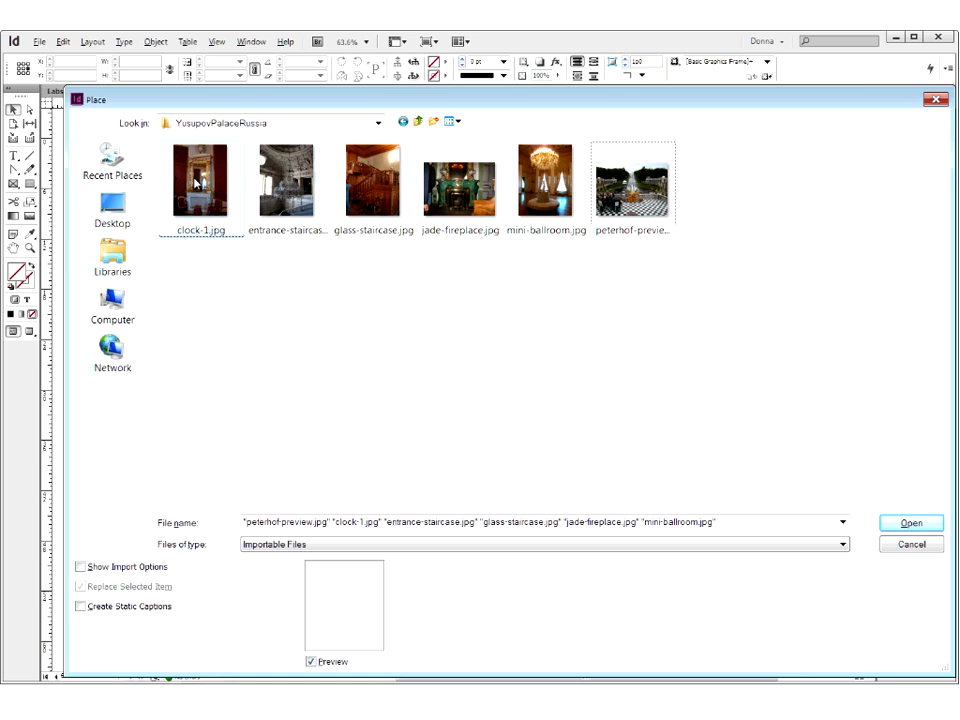
- Select the clock-1, glass-staircase, jade-fireplace, mini-ballroom, peterhof-preview and entrance-staircase photos individually and load them all for placement
click(196, 181)
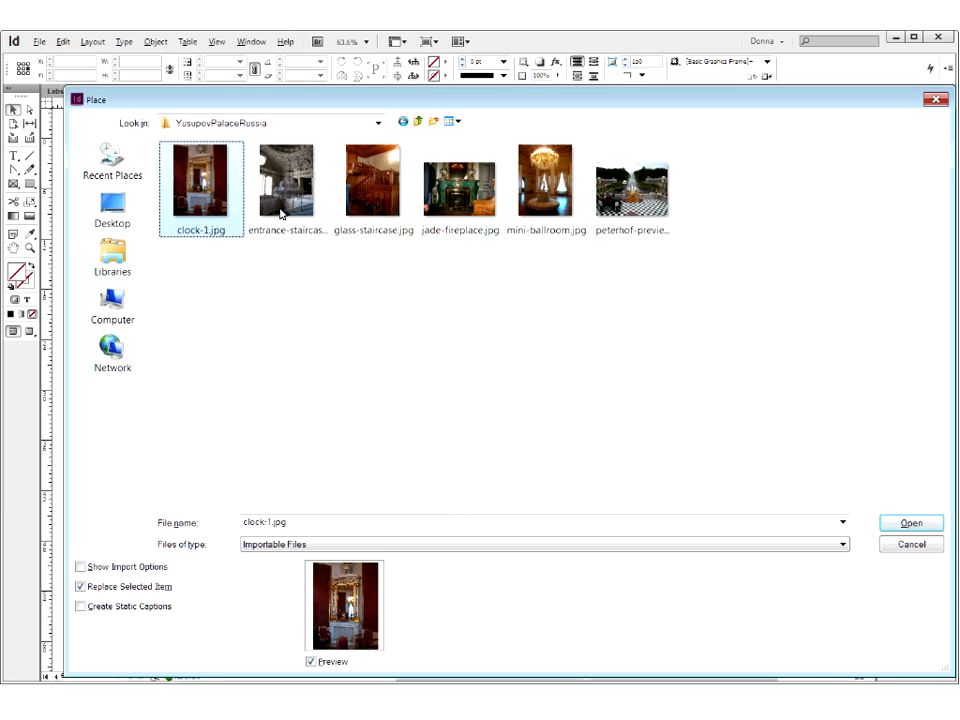
ctrl+click(372, 190)
ctrl+click(459, 190)
ctrl+click(545, 190)
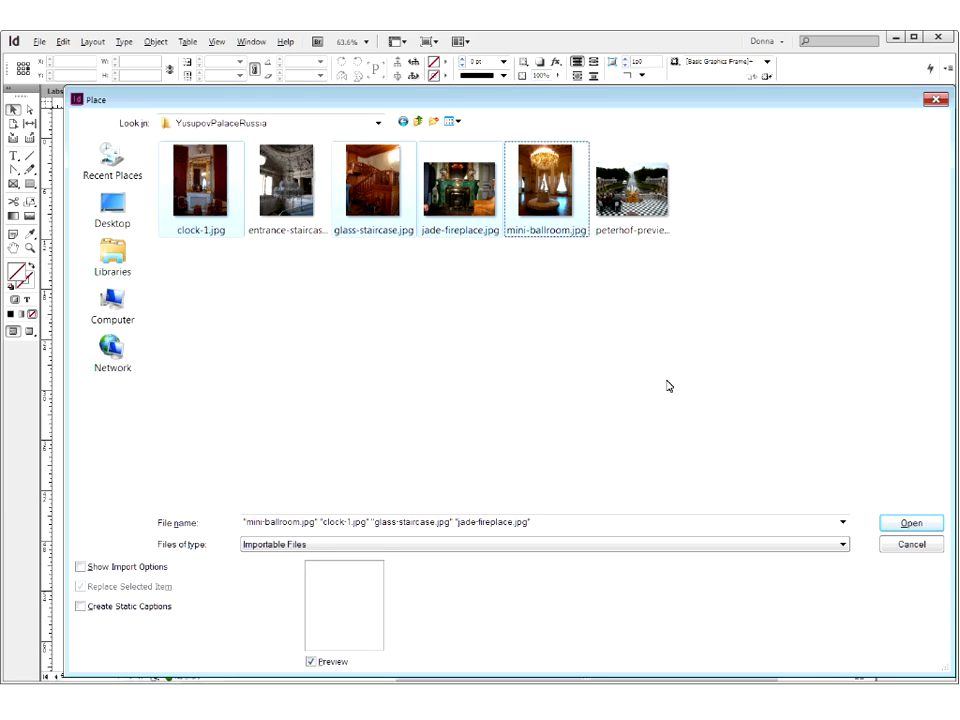
ctrl+click(632, 205)
ctrl+click(287, 190)
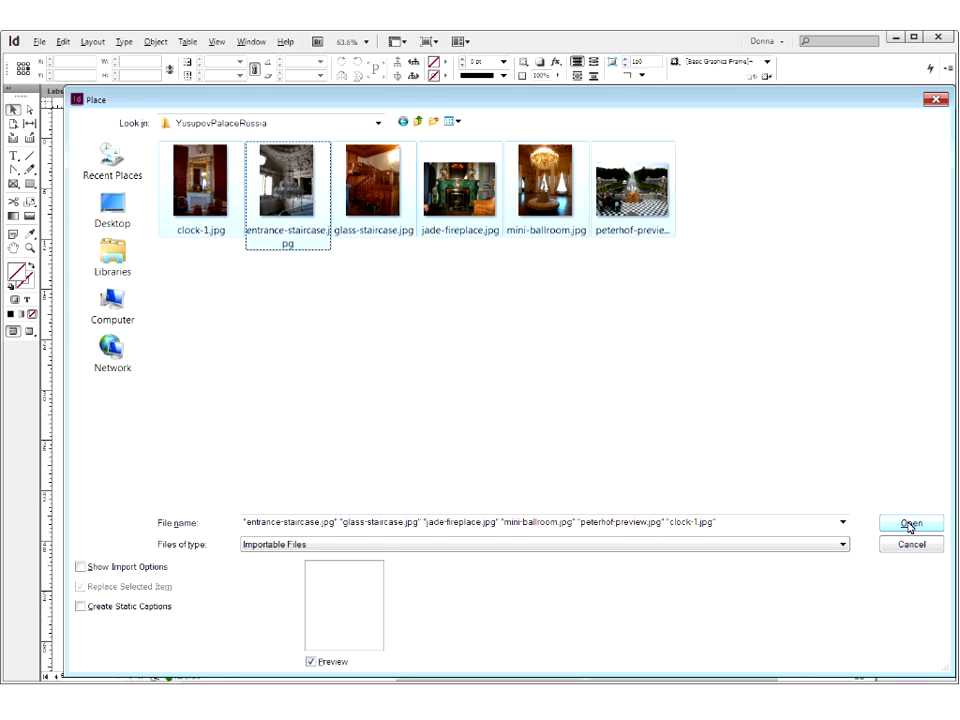
click(910, 524)
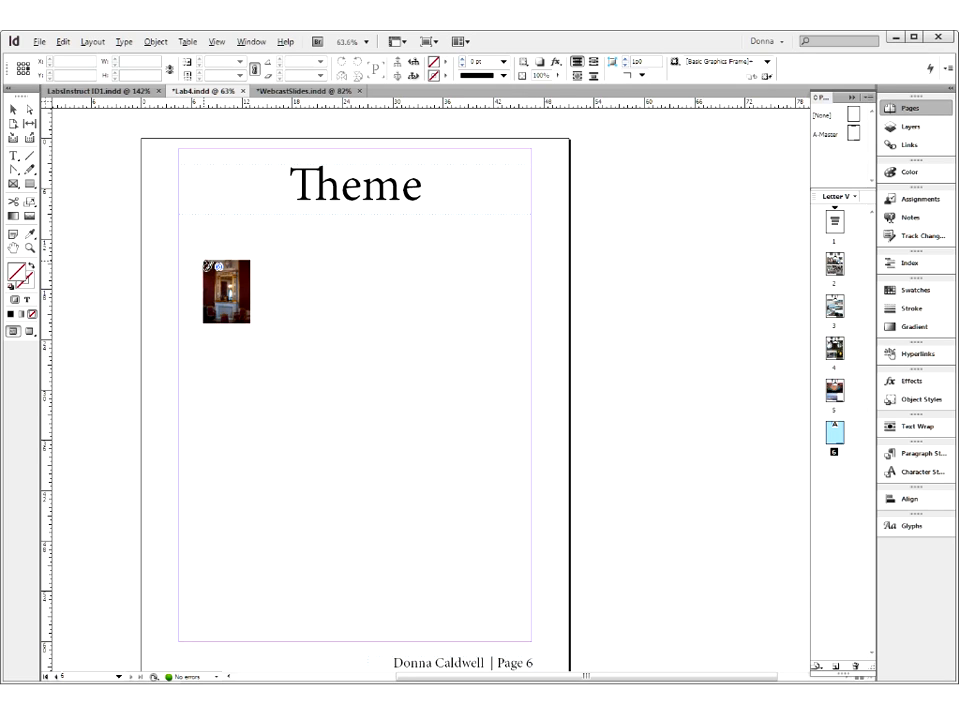
- Cycle through the loaded photos to peterhof-preview.jpg and place it below the title from the left margin, about two-thirds of the margin width
key(Right)
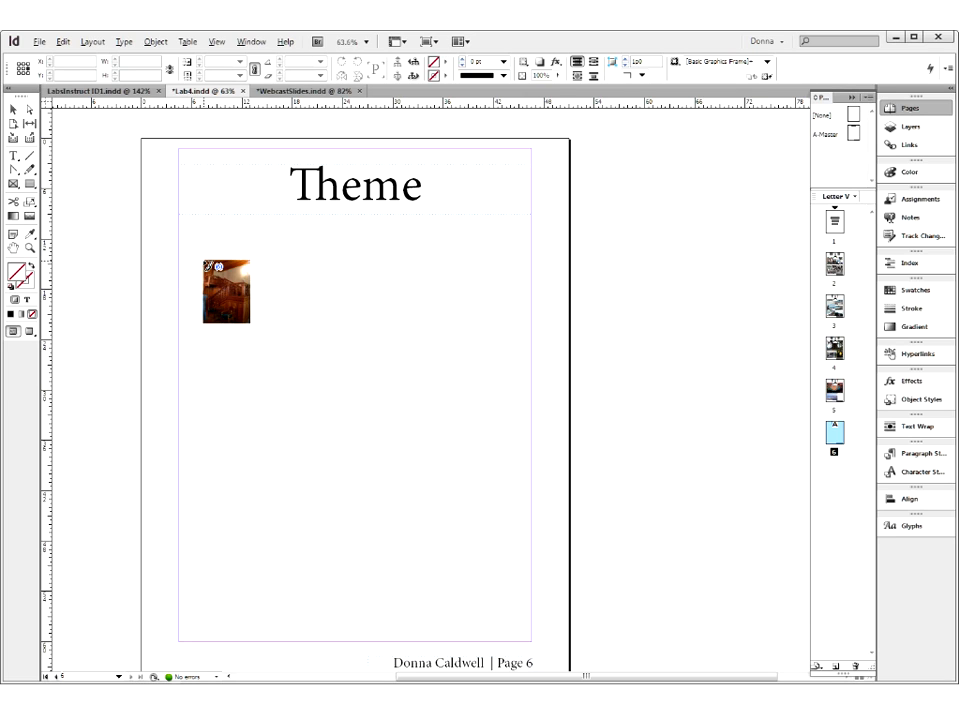
key(Right)
key(Right)
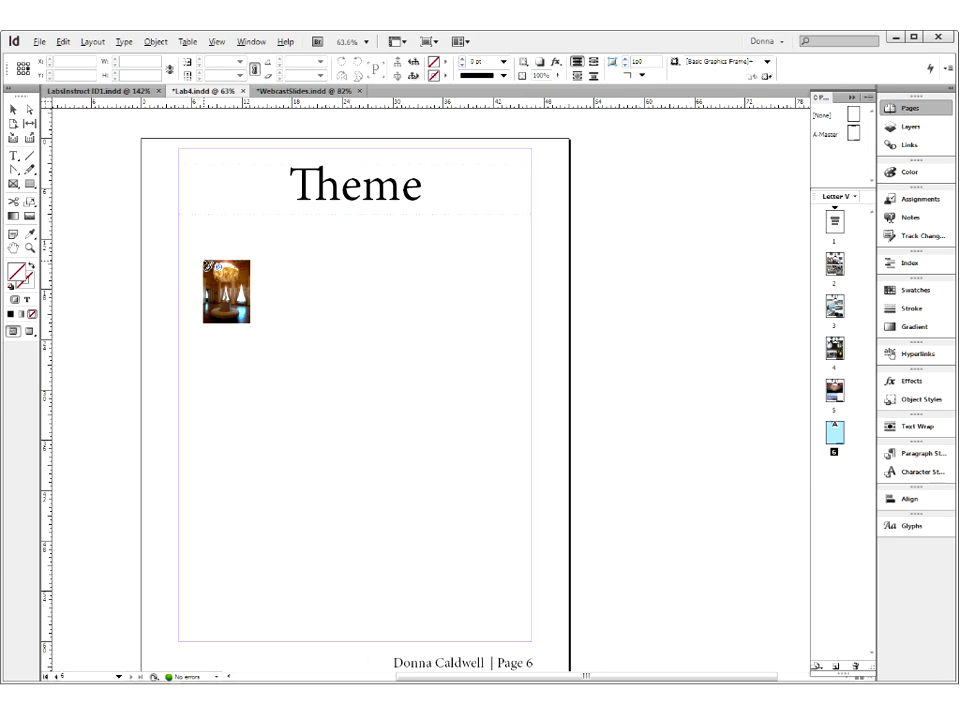
key(Right)
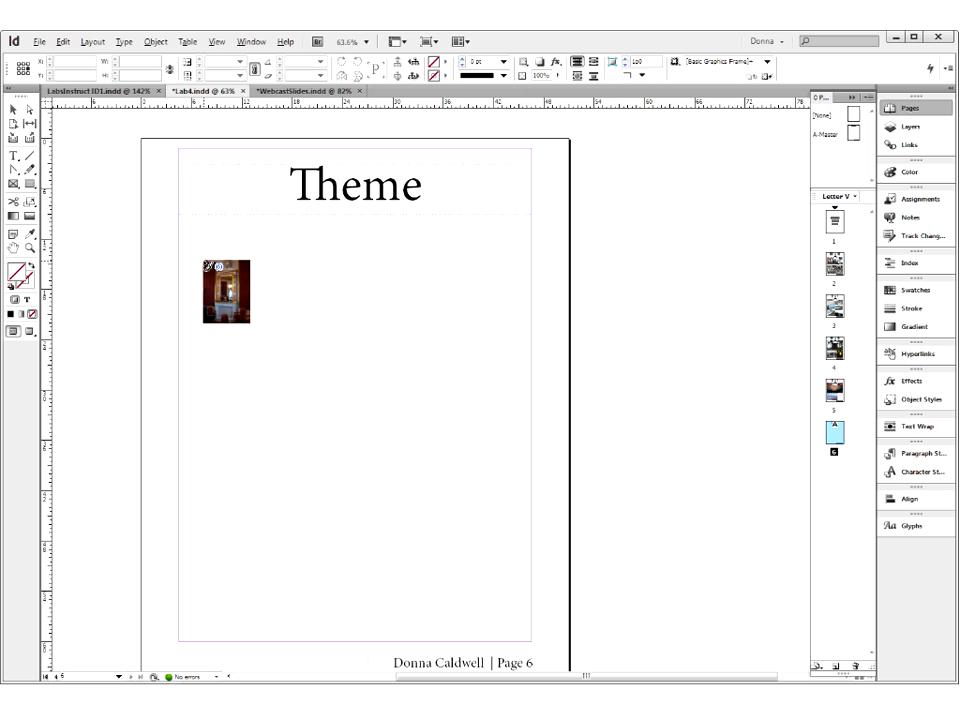
key(Right)
key(Right)
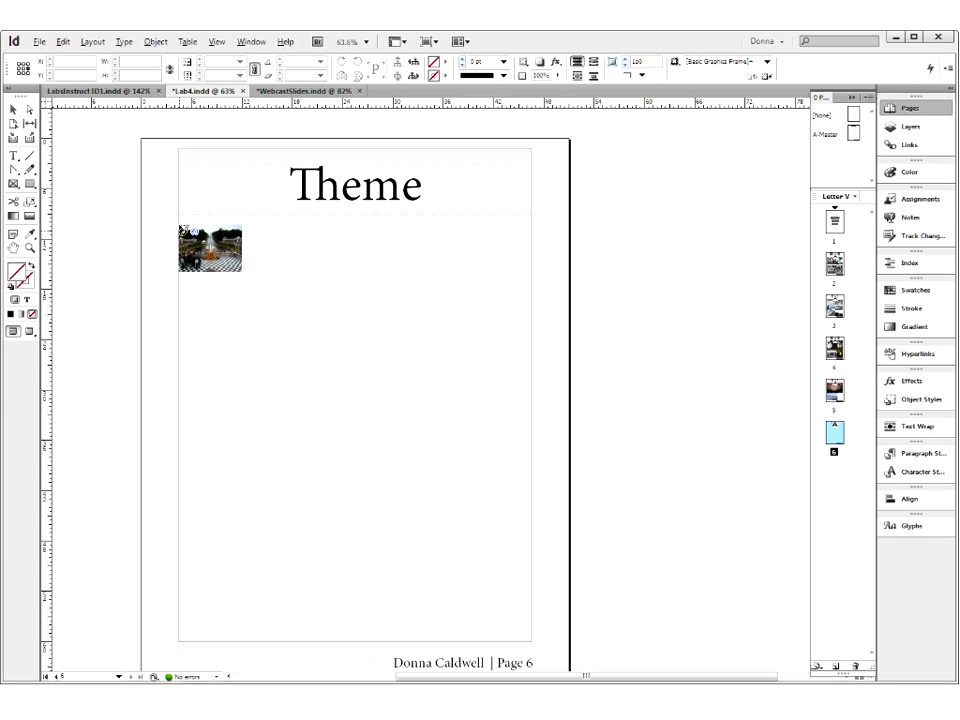
click(181, 228)
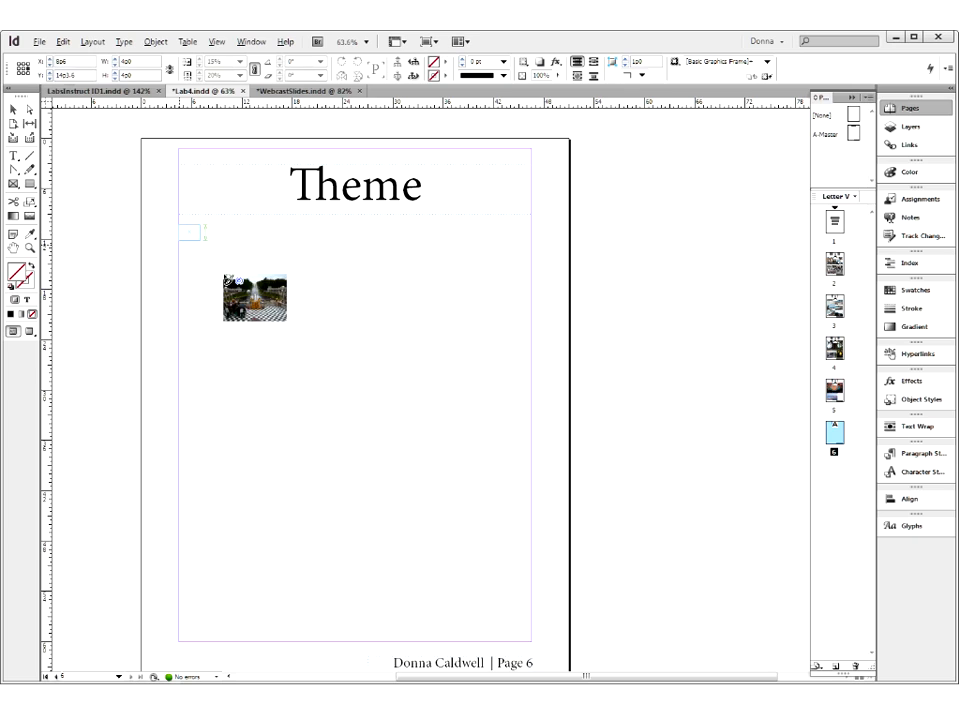
drag(481, 372, 409, 312)
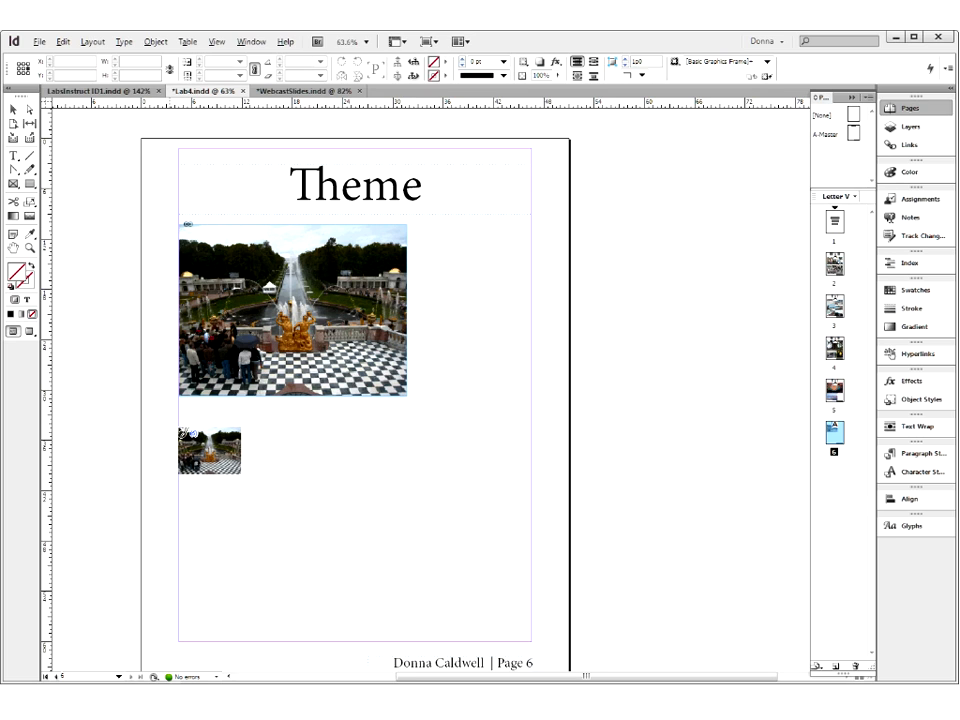
- Place jade-fireplace.jpg below the Peterhof photo at matching size, and glass-staircase.jpg to its right at about 15p1 by 20p1
drag(184, 435, 351, 600)
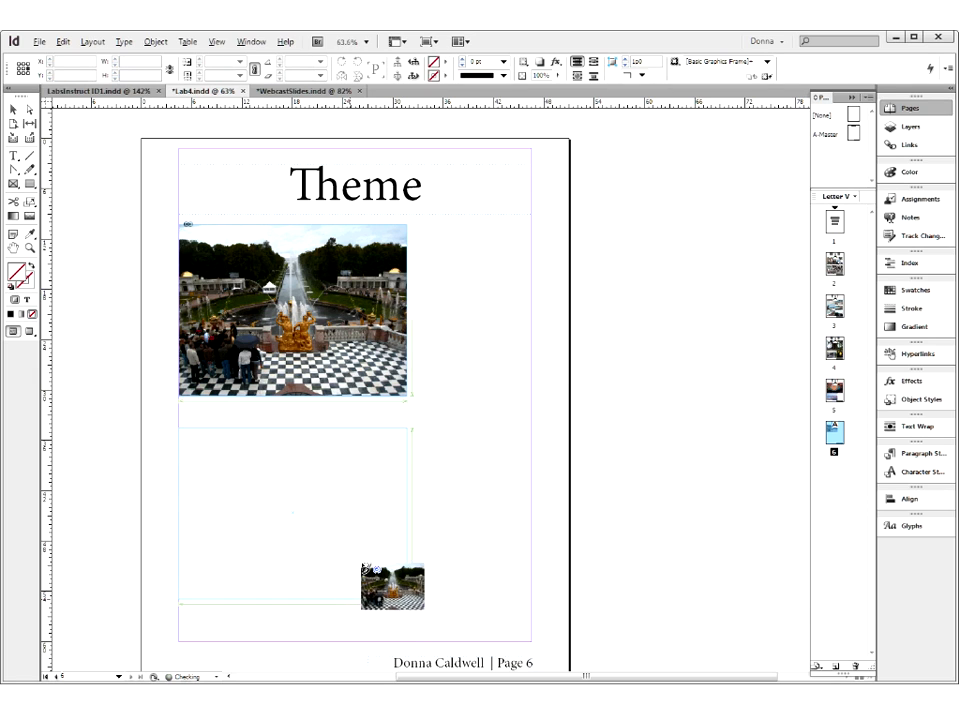
click(361, 567)
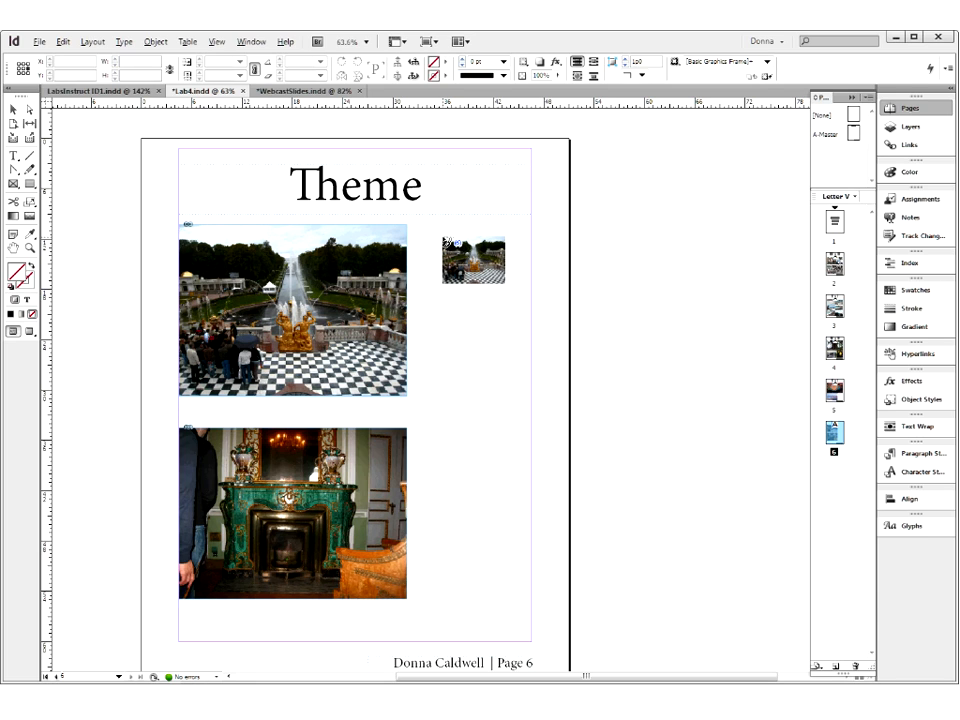
key(Right)
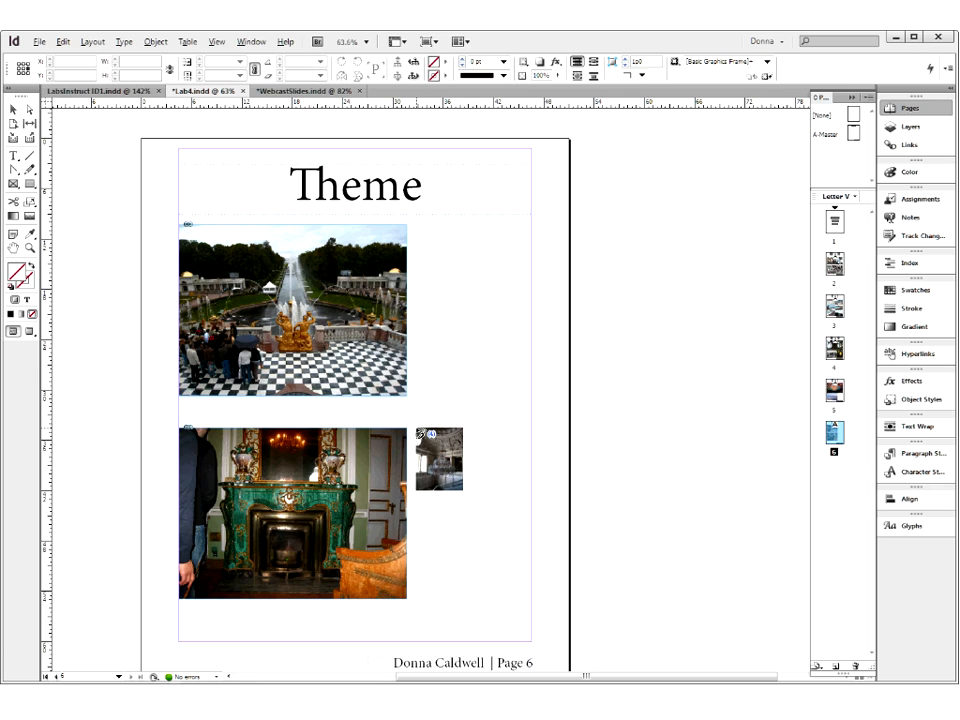
drag(417, 431, 476, 604)
drag(477, 602, 502, 598)
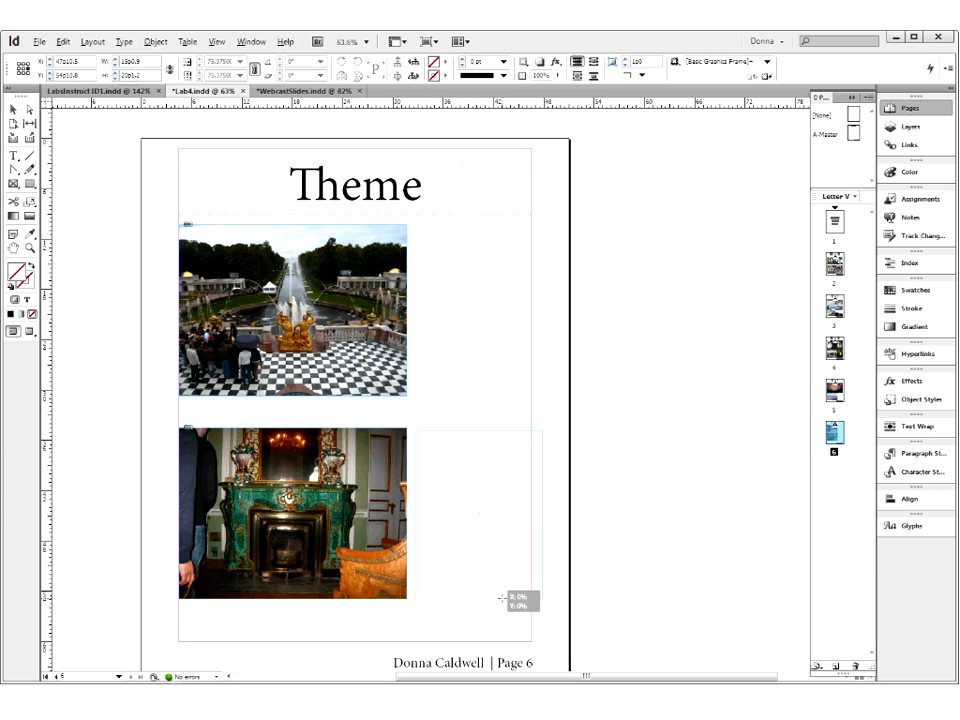
drag(502, 598, 502, 598)
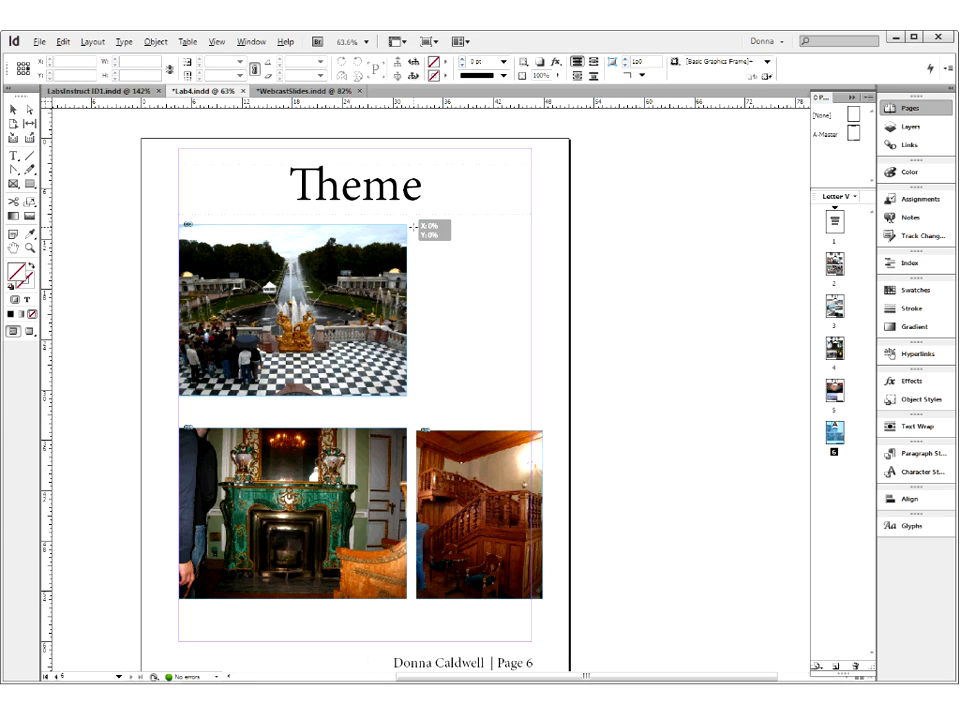
- Place mini-ballroom.jpg right of the Peterhof photo at about 15p4 by 20p5, and clock-1.jpg on the pasteboard beside the page
key(Right)
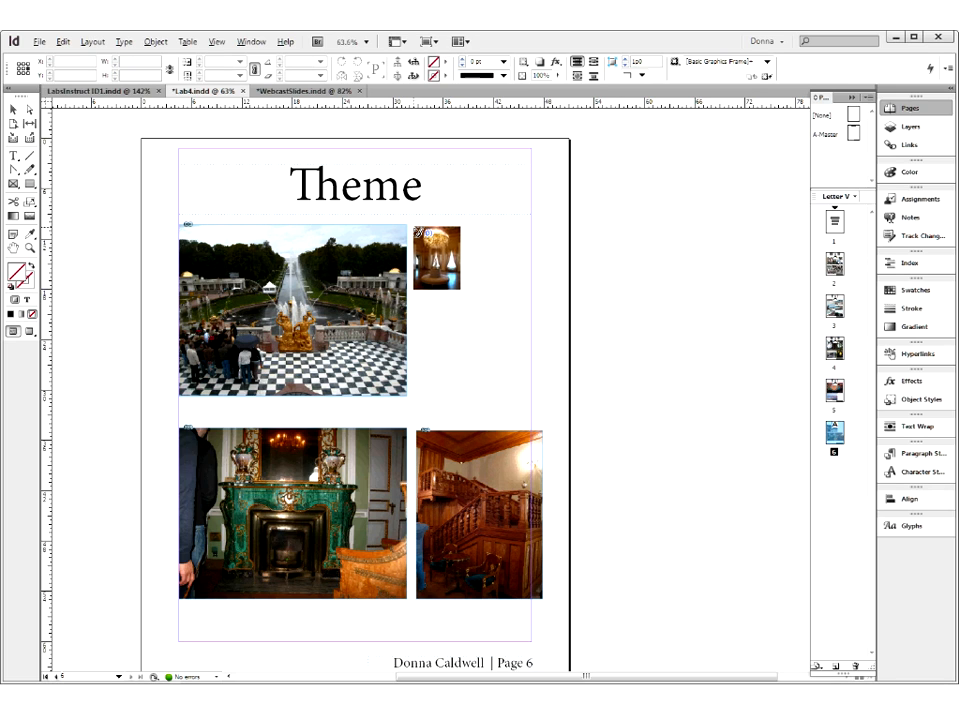
drag(415, 229, 481, 399)
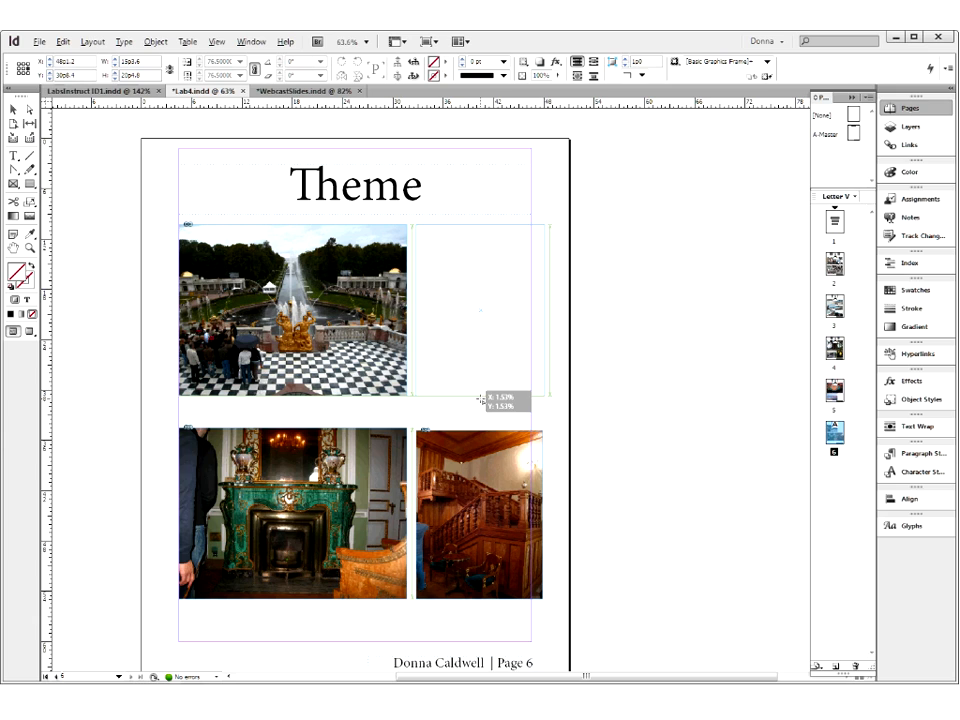
drag(481, 399, 480, 398)
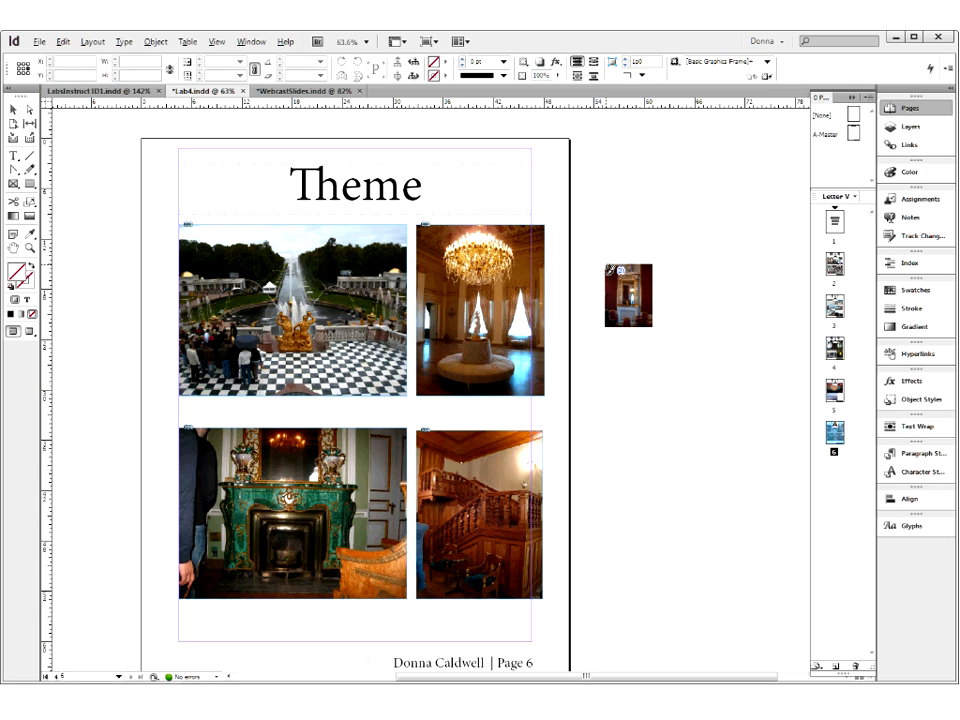
mouse_move(680, 388)
mouse_down()
mouse_move(700, 418)
mouse_move(713, 392)
mouse_up()
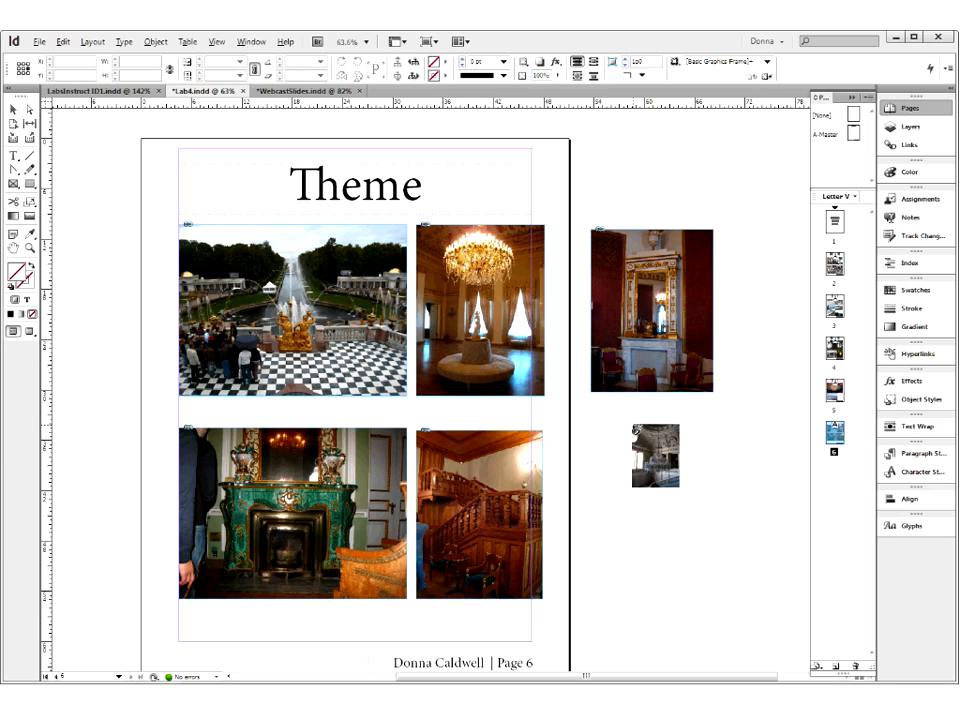
- Discard the remaining loaded photo and resize the glass-staircase frame to 13p8.4 by 20p4.8, reaching the jade-fireplace photo's top edge and the right margin
key(Escape)
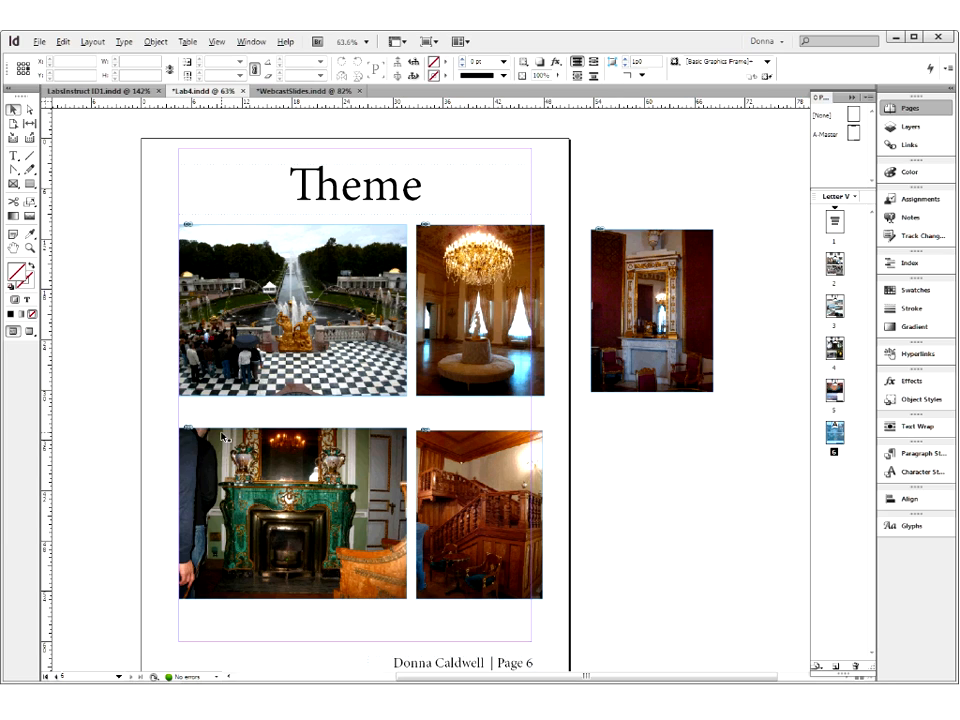
drag(303, 365, 582, 629)
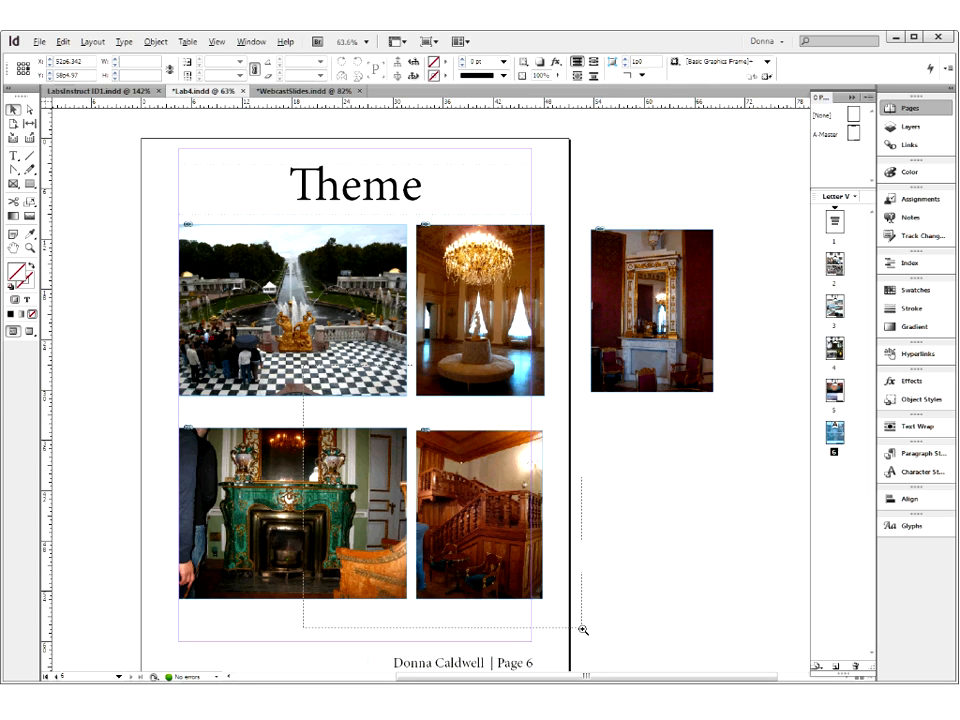
drag(582, 629, 582, 629)
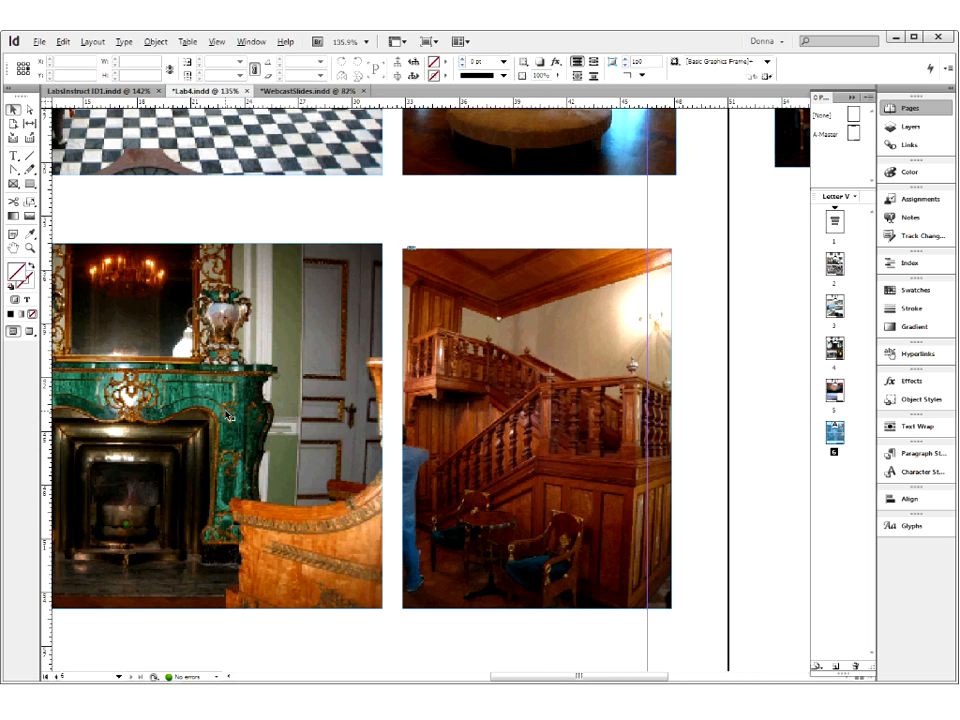
click(453, 264)
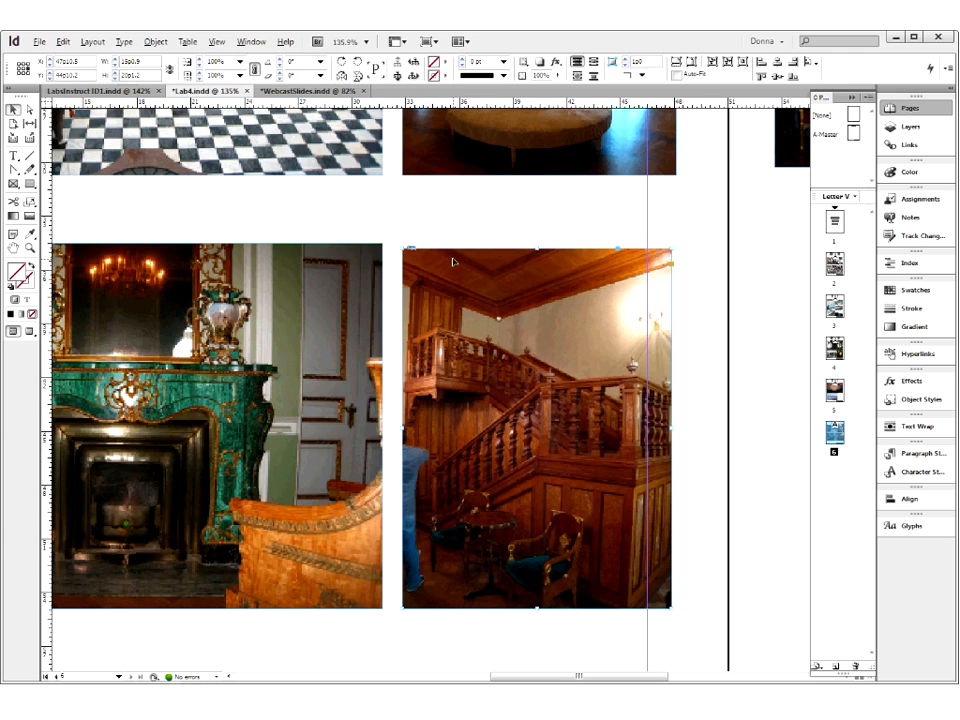
drag(538, 246, 538, 243)
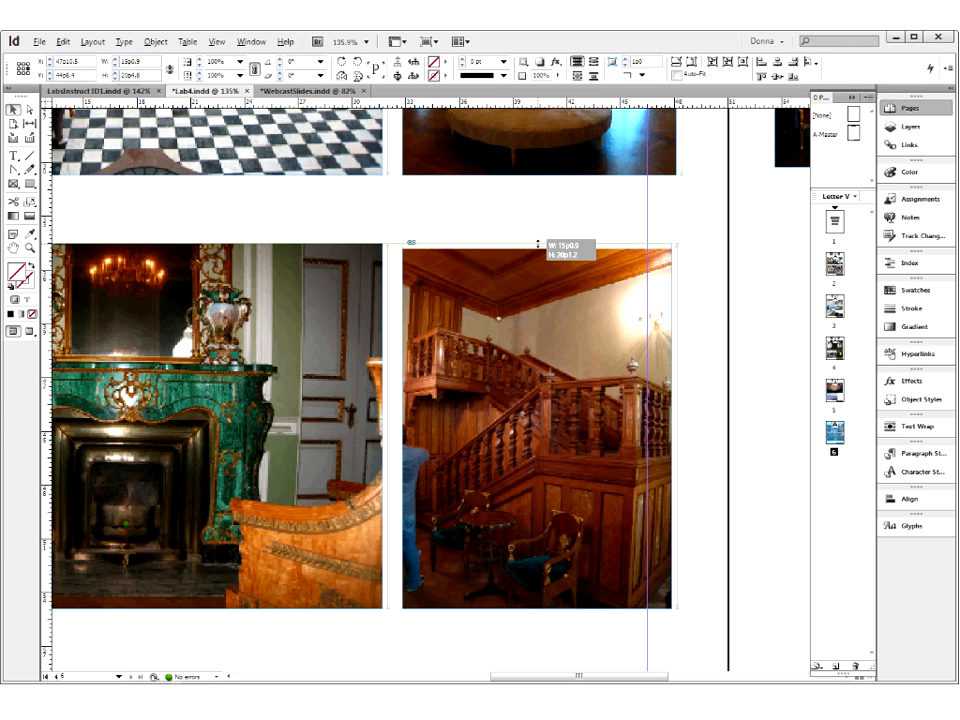
drag(538, 244, 538, 243)
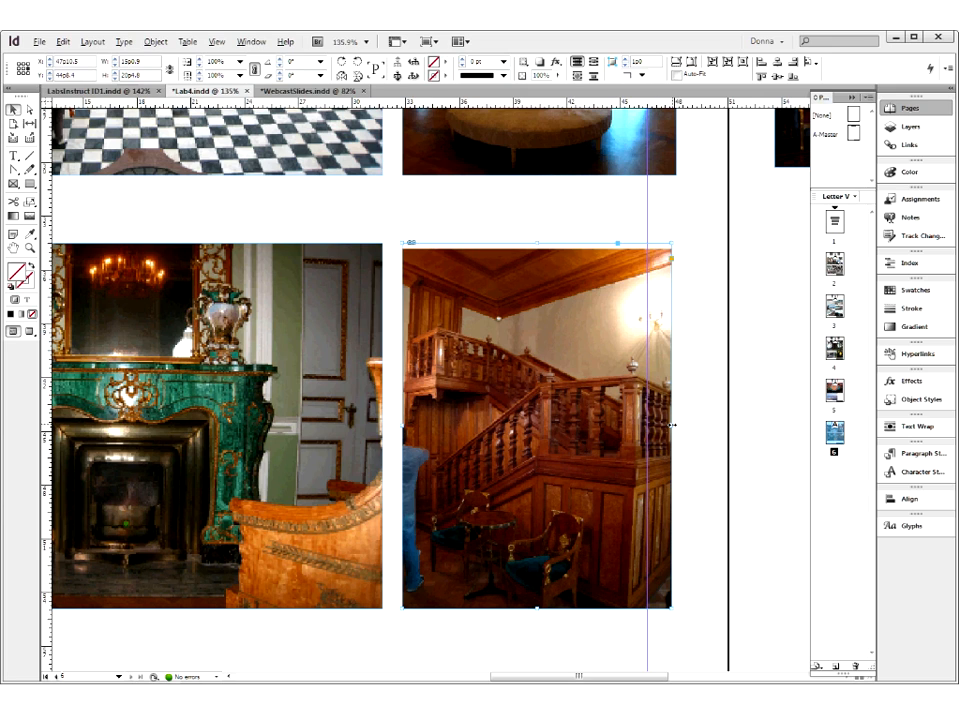
drag(672, 425, 647, 430)
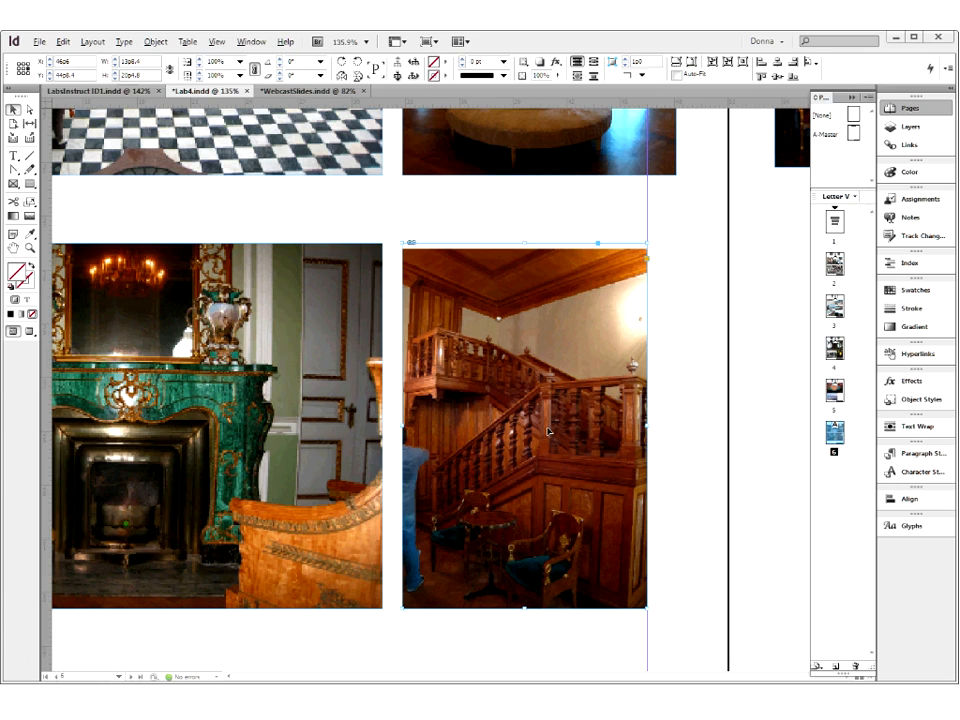
- Open the fitting choices for the resized glass-staircase photo frame
right_click(507, 400)
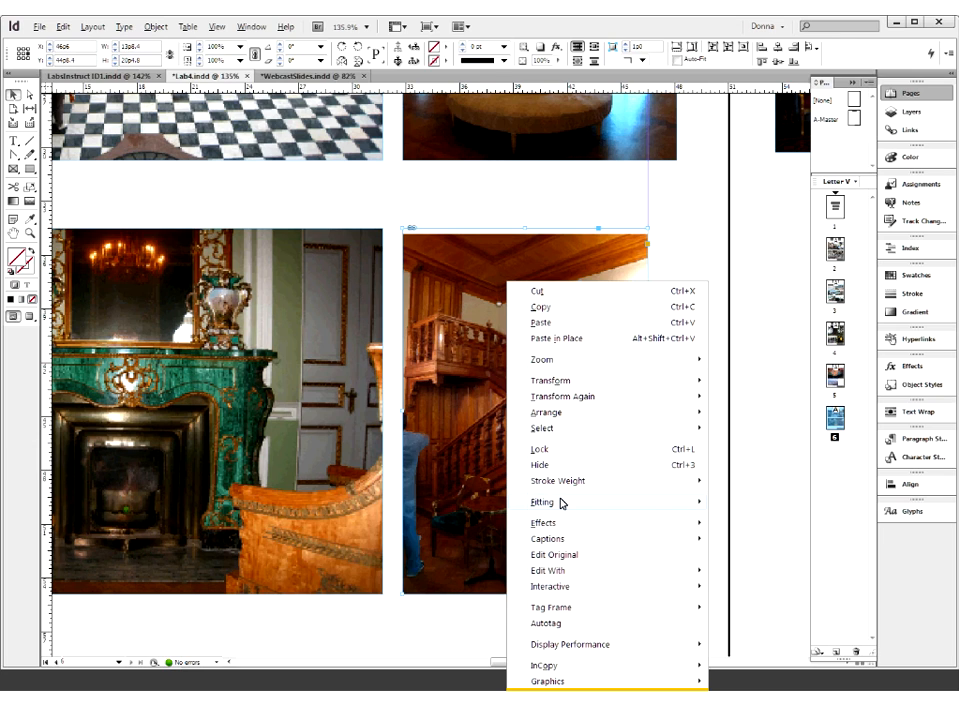
mouse_move(562, 503)
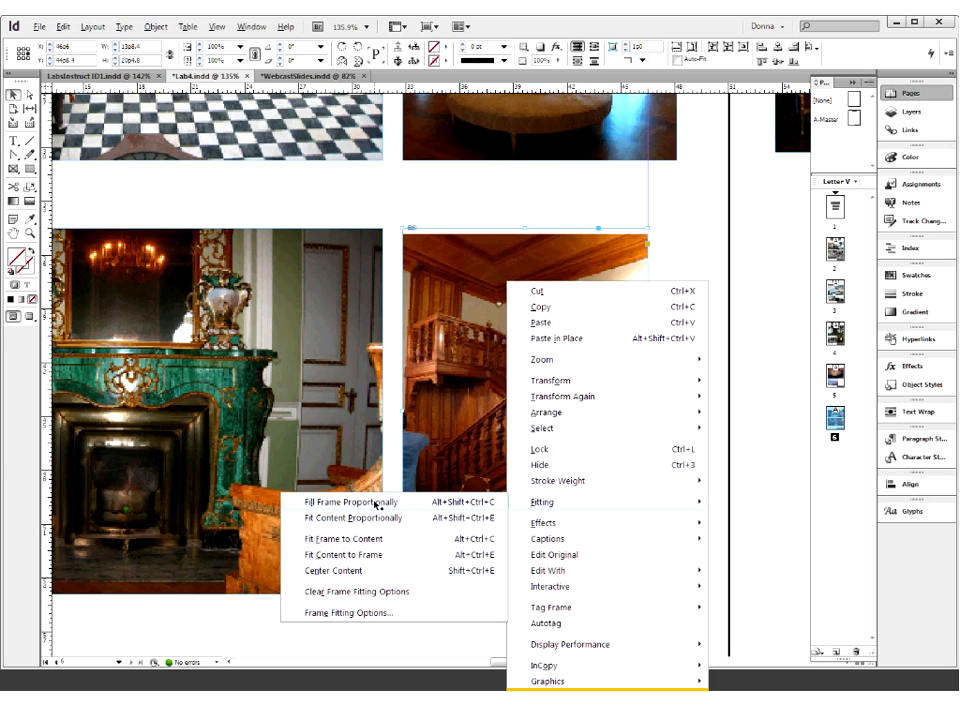
- Fill the glass-staircase frame proportionally with its photo and shift the image left inside the frame
click(376, 503)
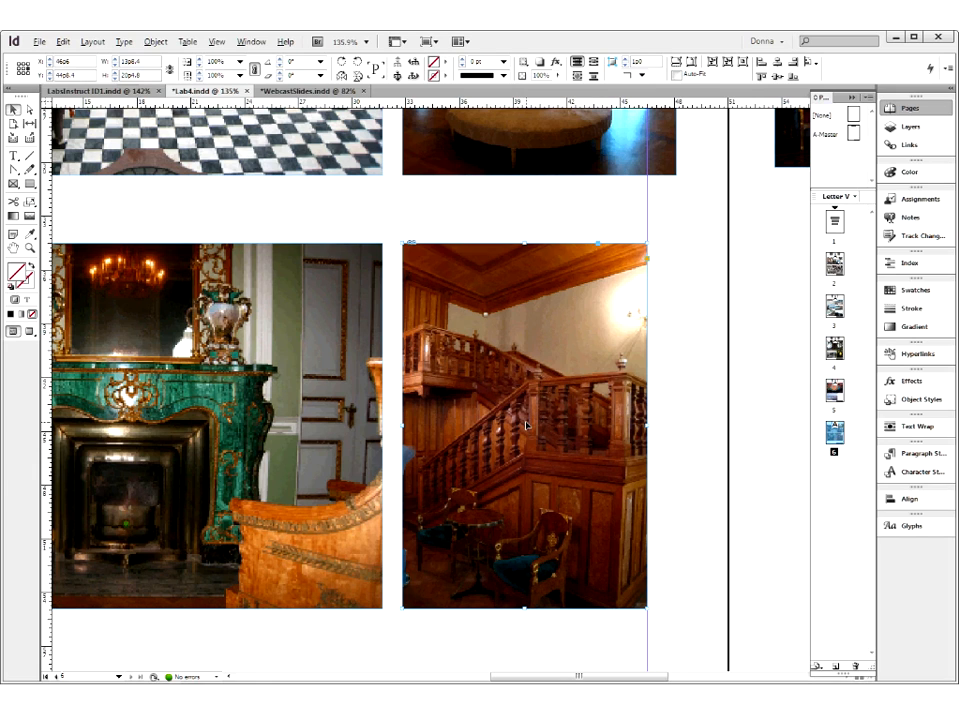
drag(525, 425, 527, 425)
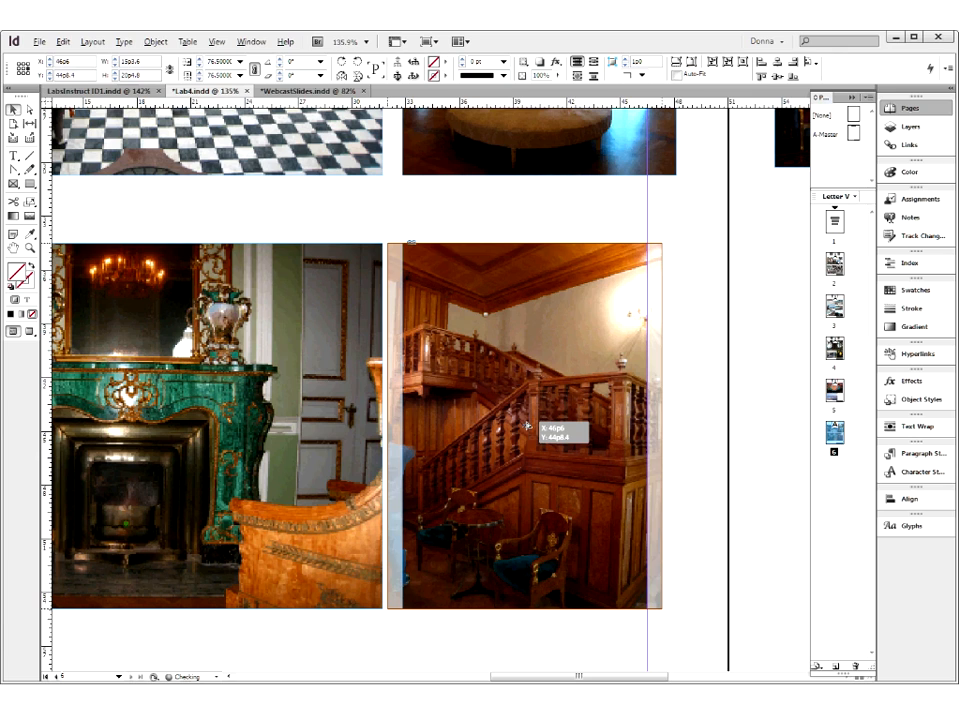
mouse_move(527, 426)
mouse_down()
mouse_move(539, 451)
mouse_move(530, 390)
mouse_move(520, 428)
mouse_move(547, 428)
mouse_move(511, 426)
mouse_up()
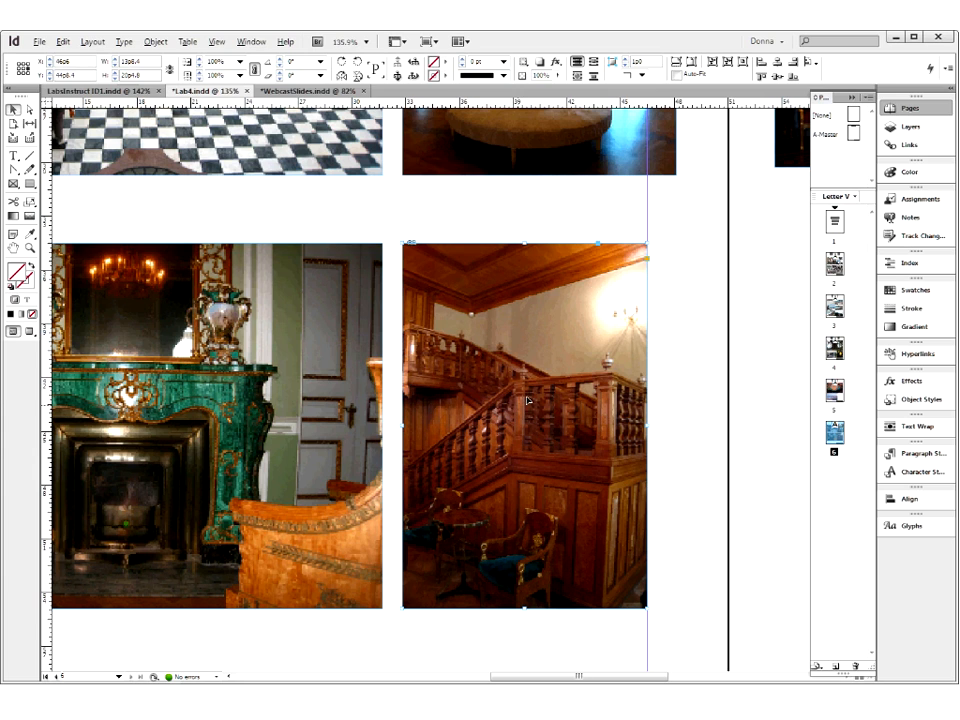
click(664, 382)
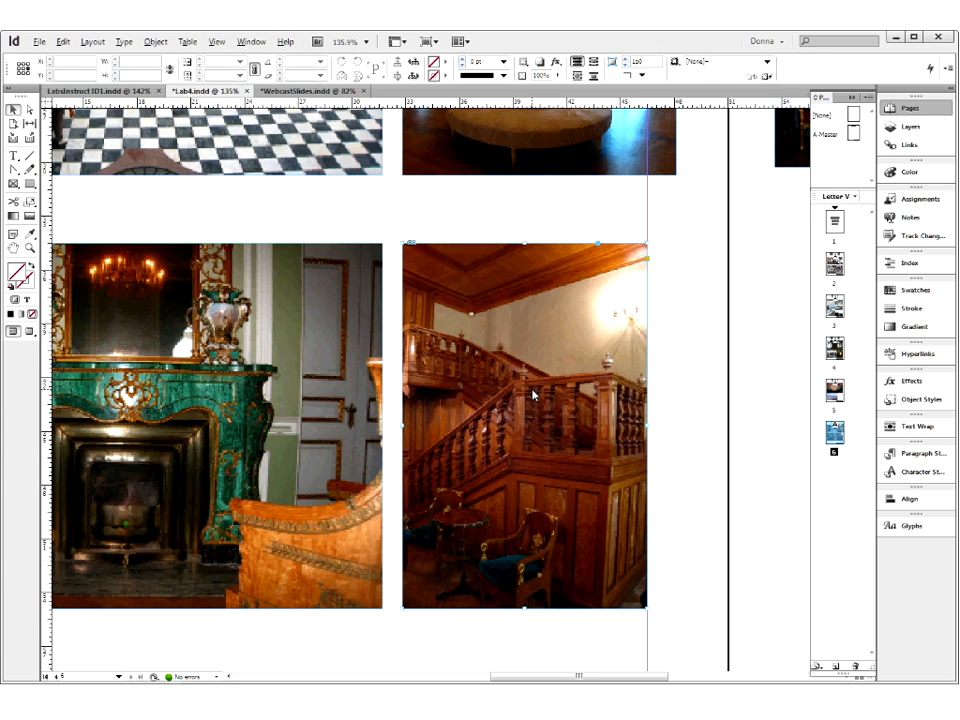
- Fit the glass-staircase photo proportionally inside its frame so the whole image is contained
right_click(532, 395)
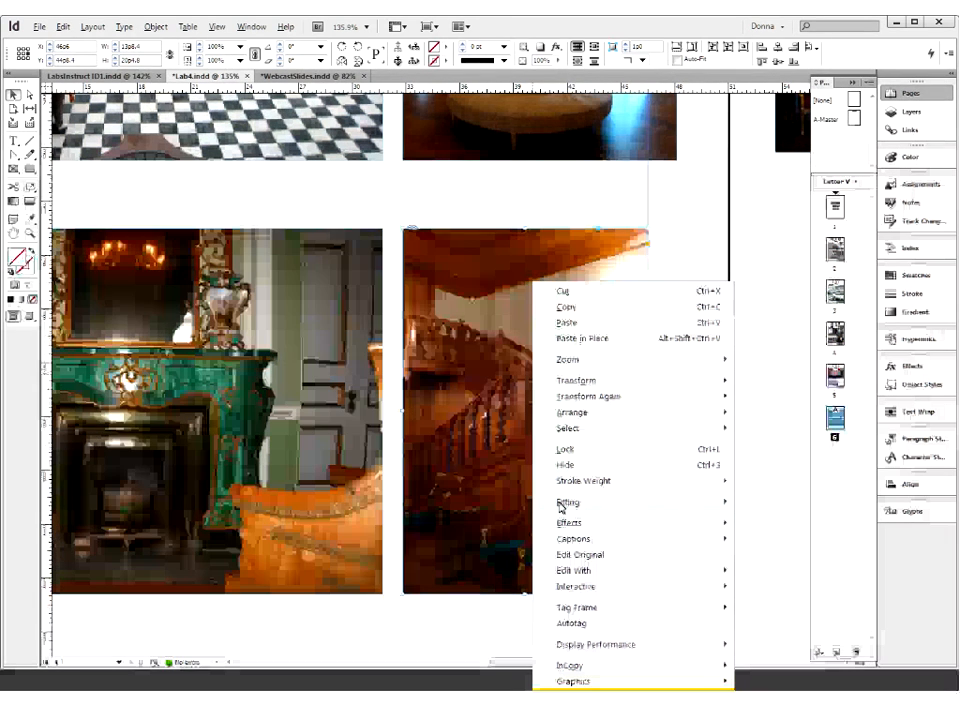
mouse_move(561, 507)
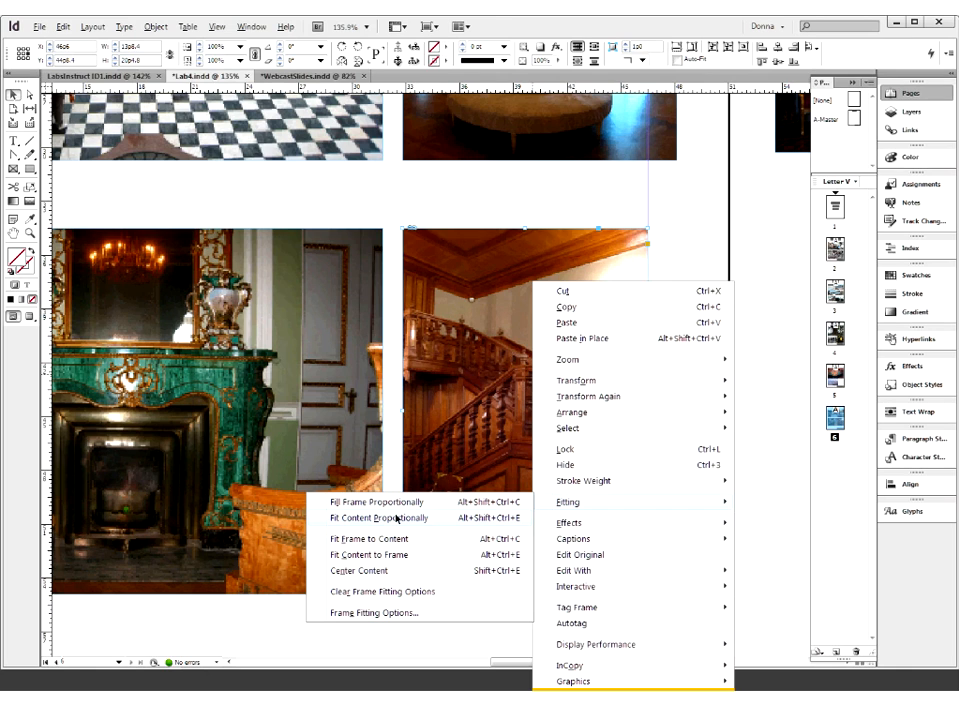
click(397, 518)
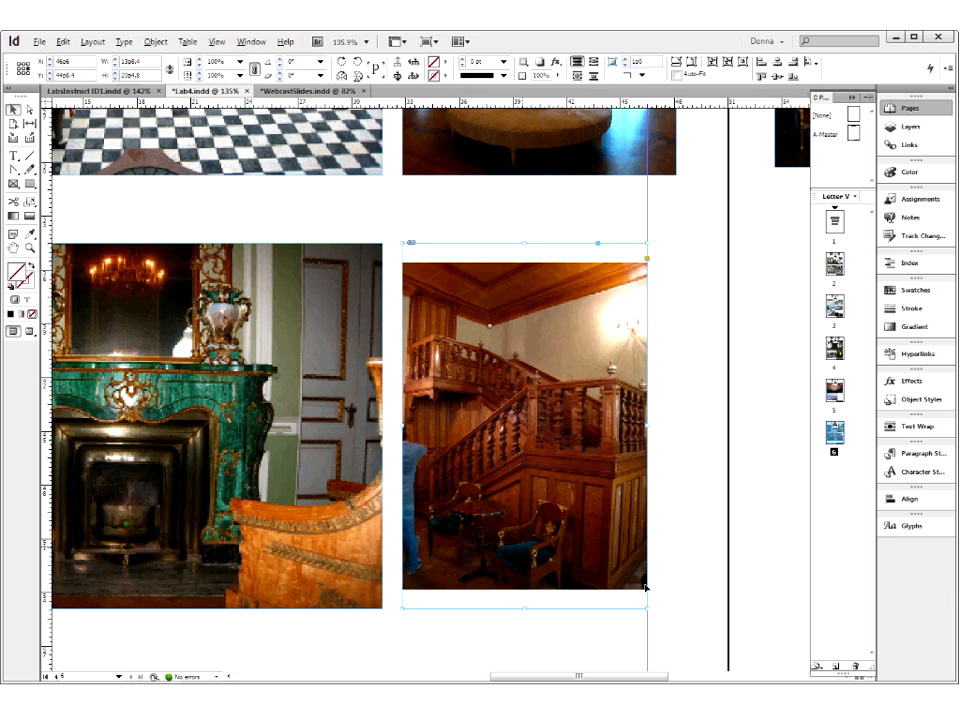
- Try fitting the glass-staircase frame to its content and undo the frame change
right_click(499, 412)
mouse_move(510, 514)
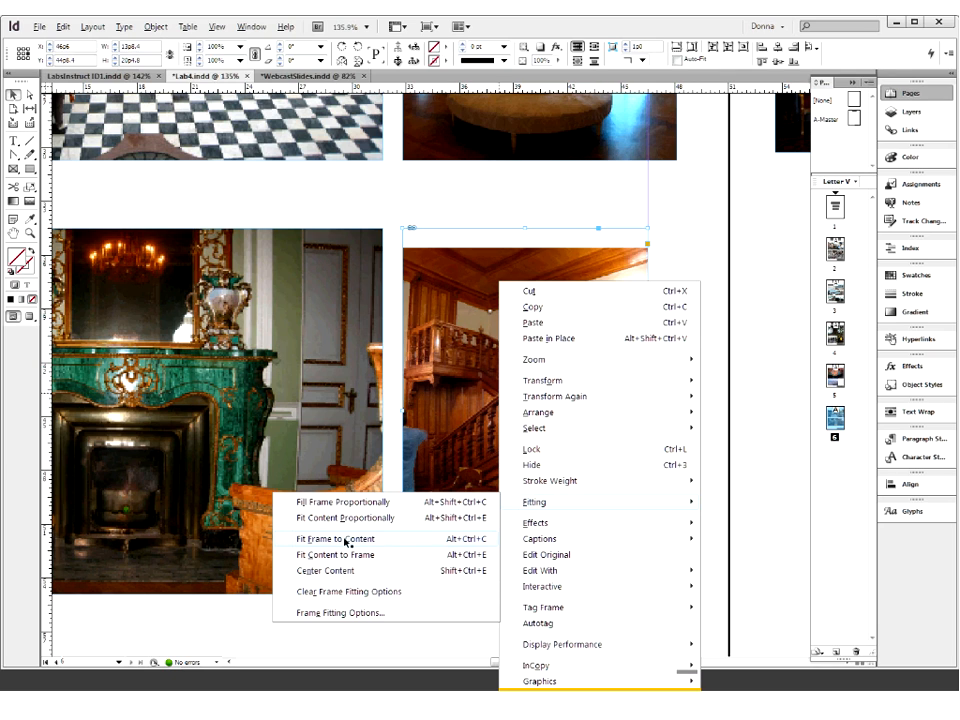
click(346, 541)
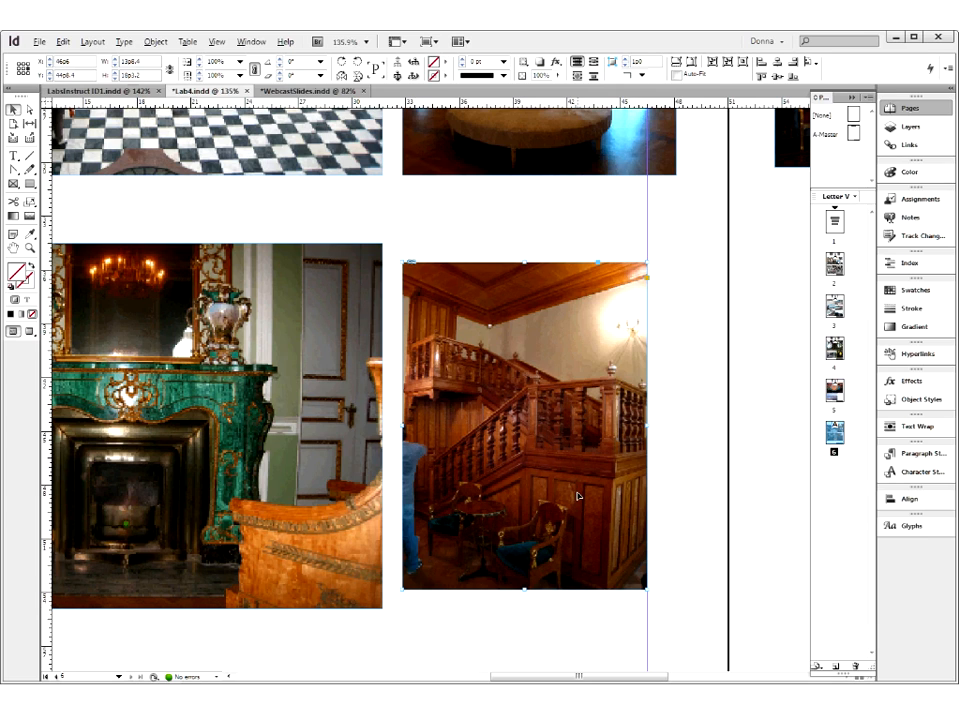
key(ctrl+z)
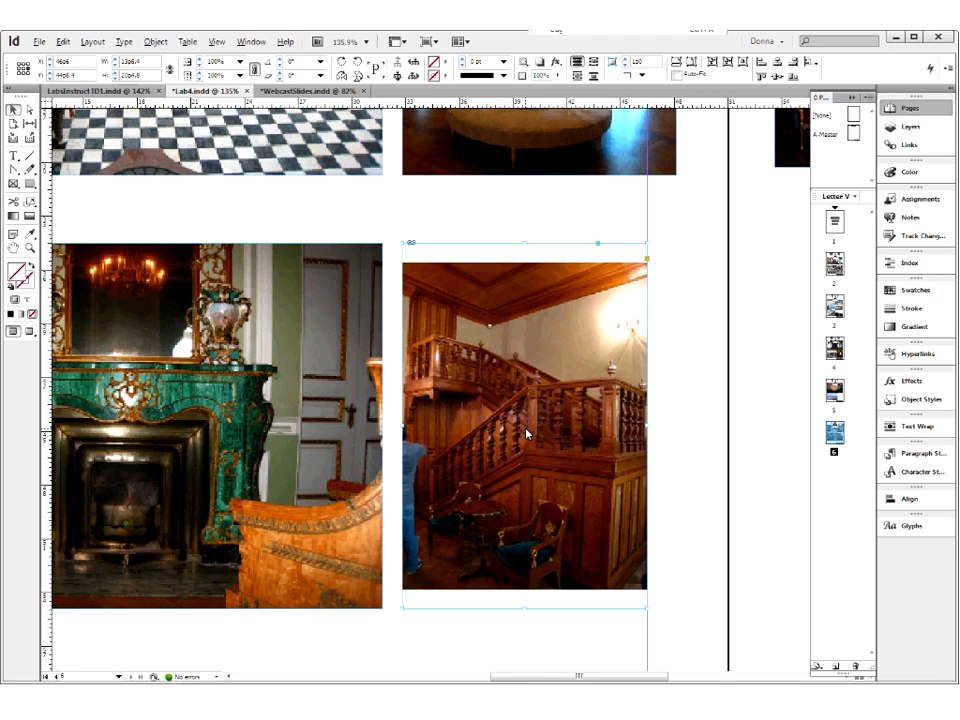
- Apply Fill Frame Proportionally to the glass-staircase photo and shift the image left to crop its left side
right_click(526, 426)
mouse_move(566, 248)
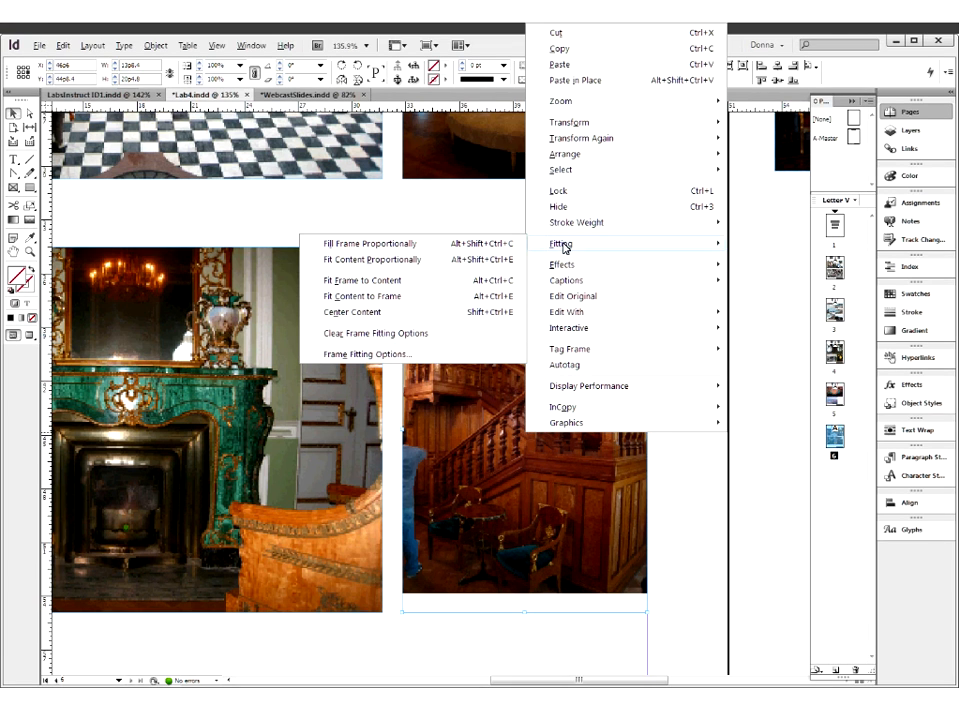
click(383, 245)
drag(535, 427, 522, 430)
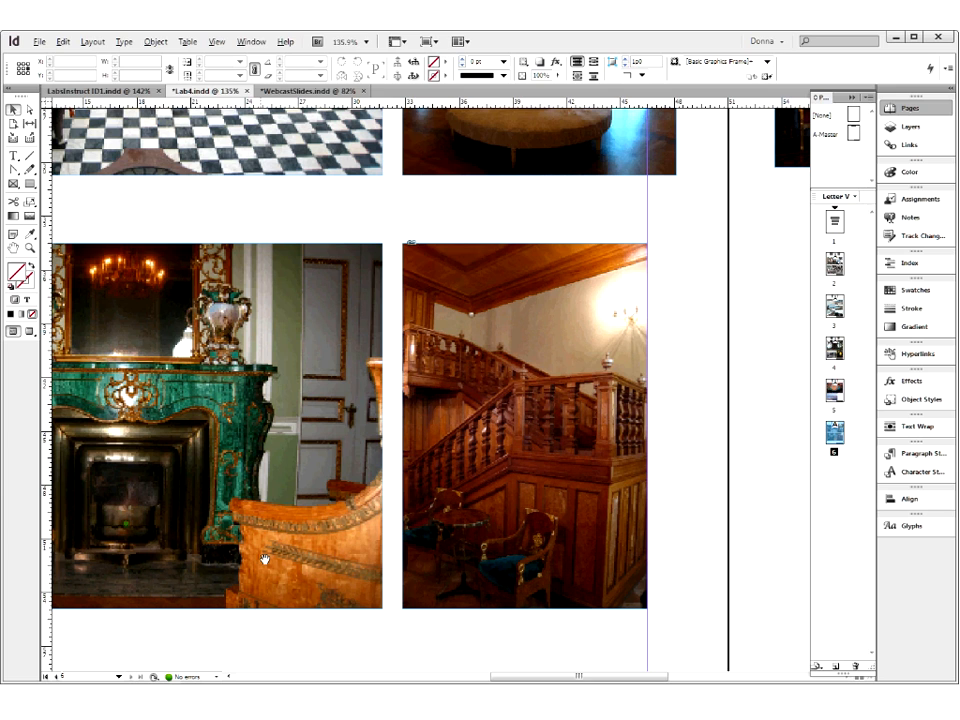
- Select the jade-fireplace image inside its frame and scale it up to 125%
scroll(265, 558, left, 5)
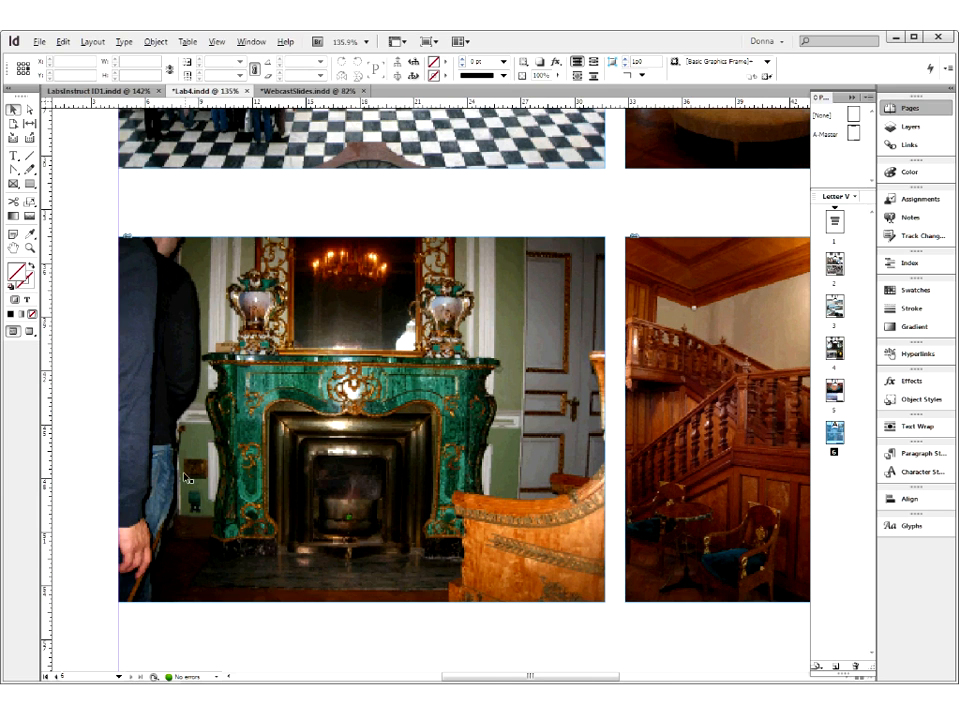
click(363, 403)
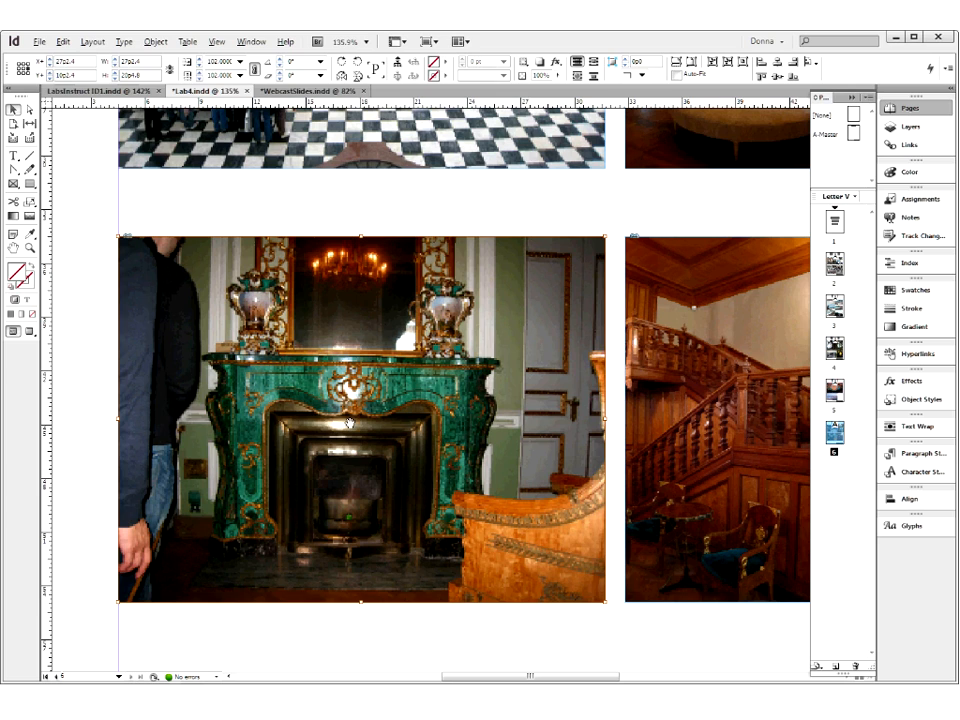
click(88, 384)
click(144, 277)
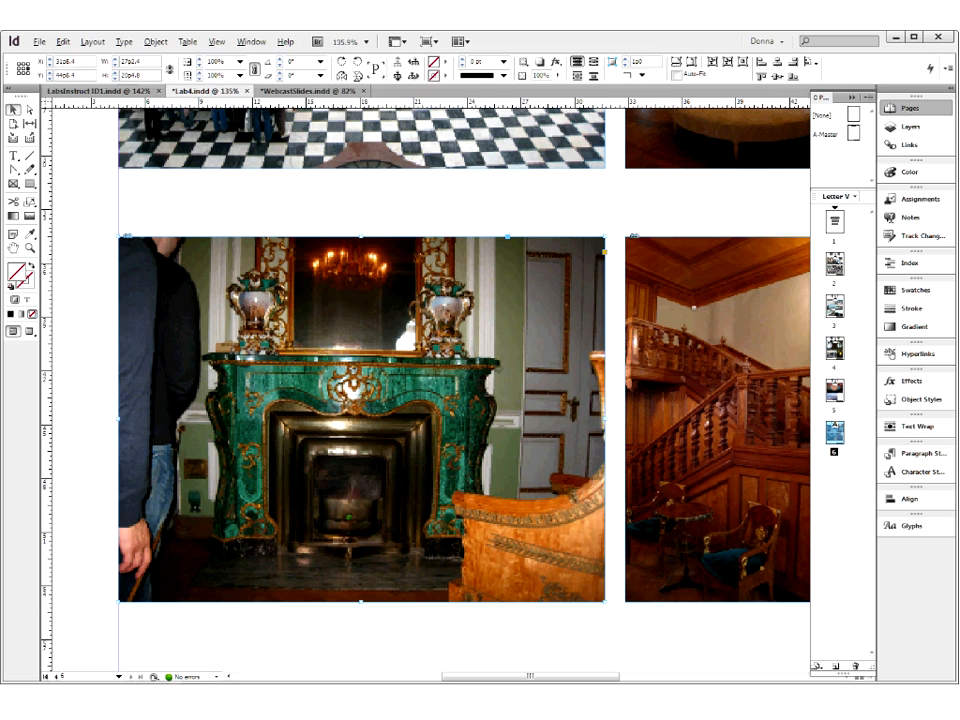
click(354, 412)
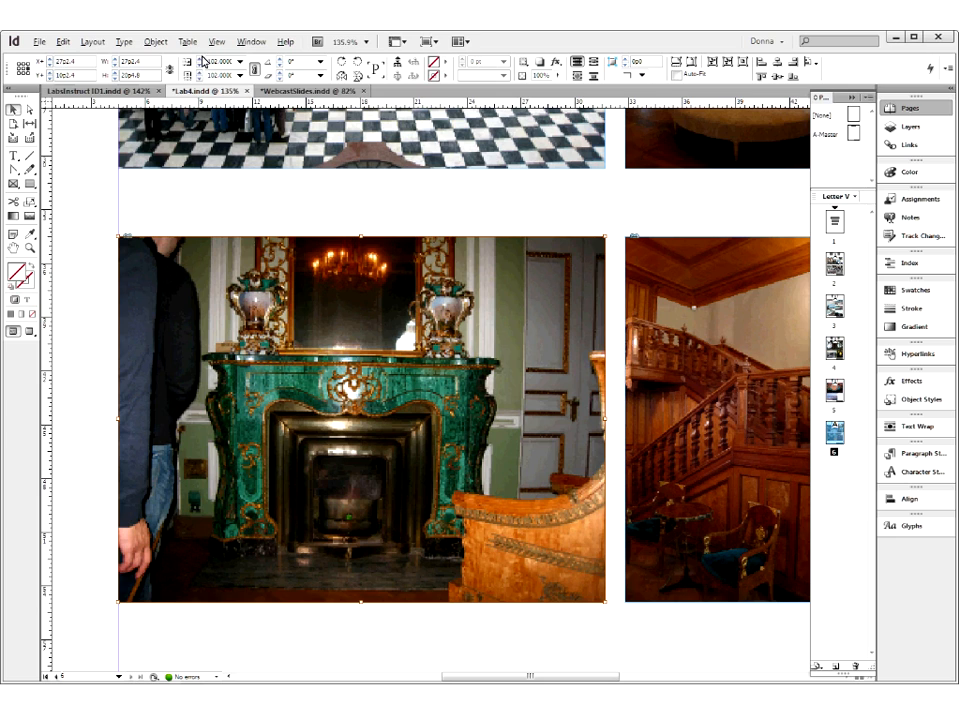
click(199, 59)
click(200, 62)
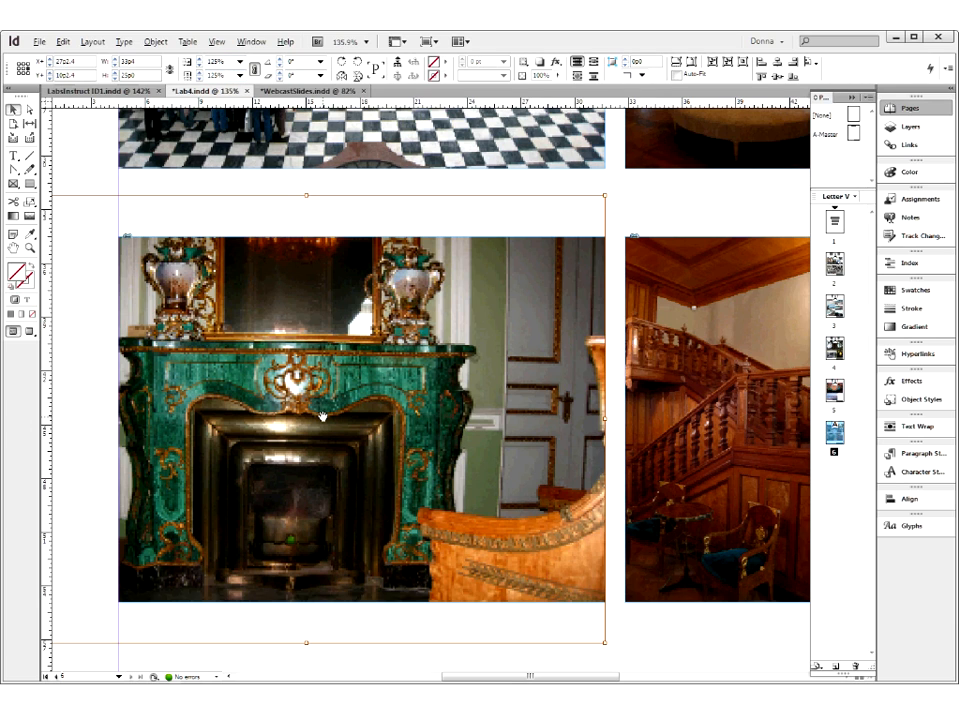
- Reduce the jade-fireplace image to 121% and reposition it so the fireplace sits centred in its frame
drag(323, 420, 344, 418)
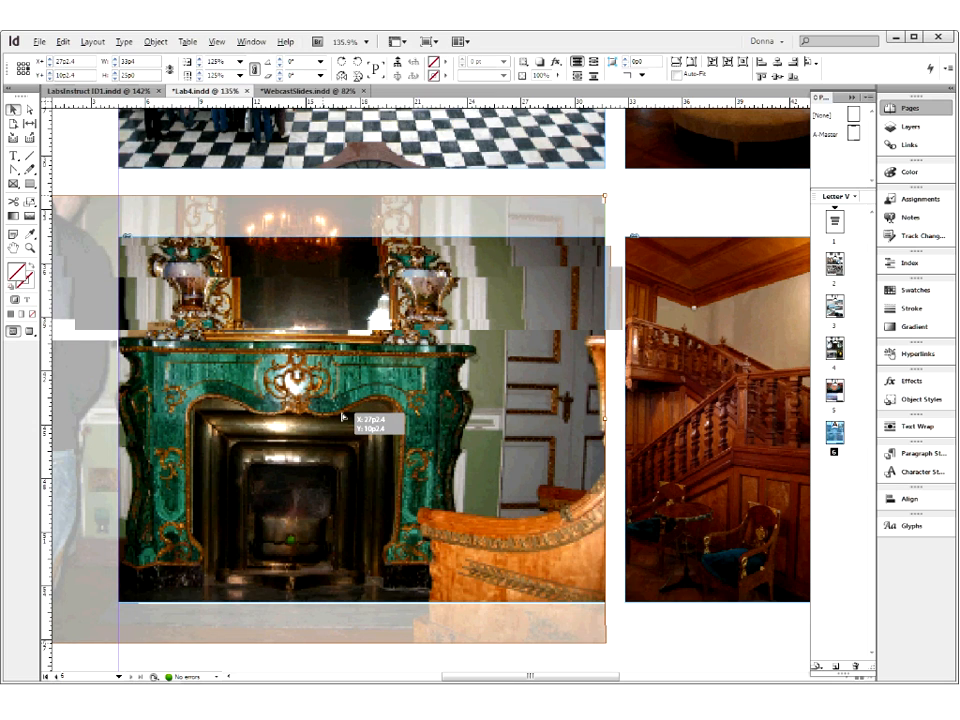
drag(344, 418, 378, 437)
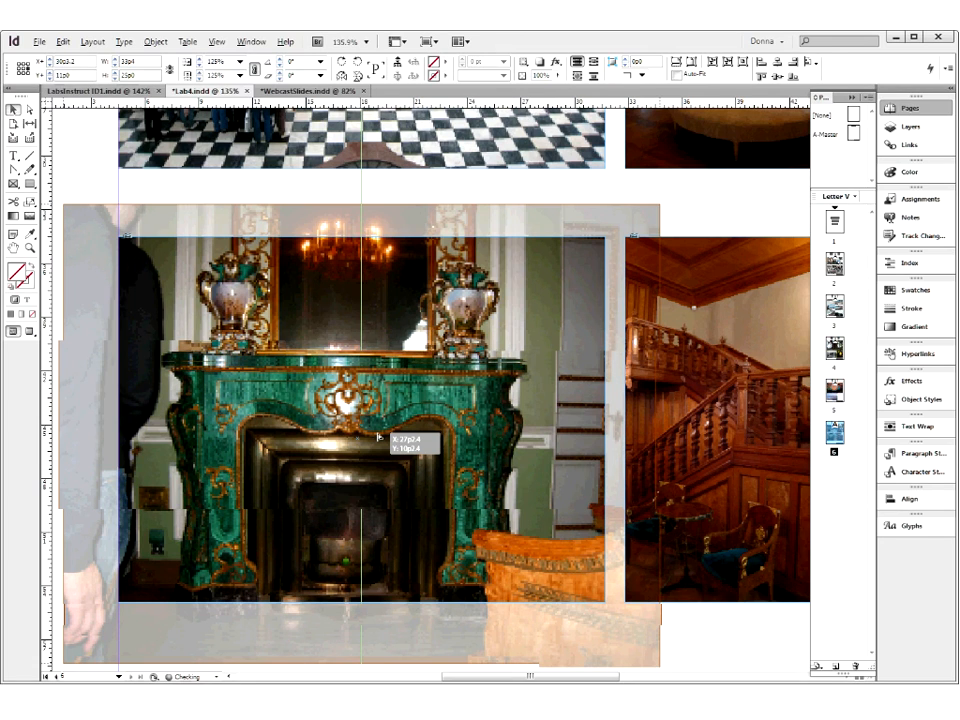
drag(377, 437, 355, 416)
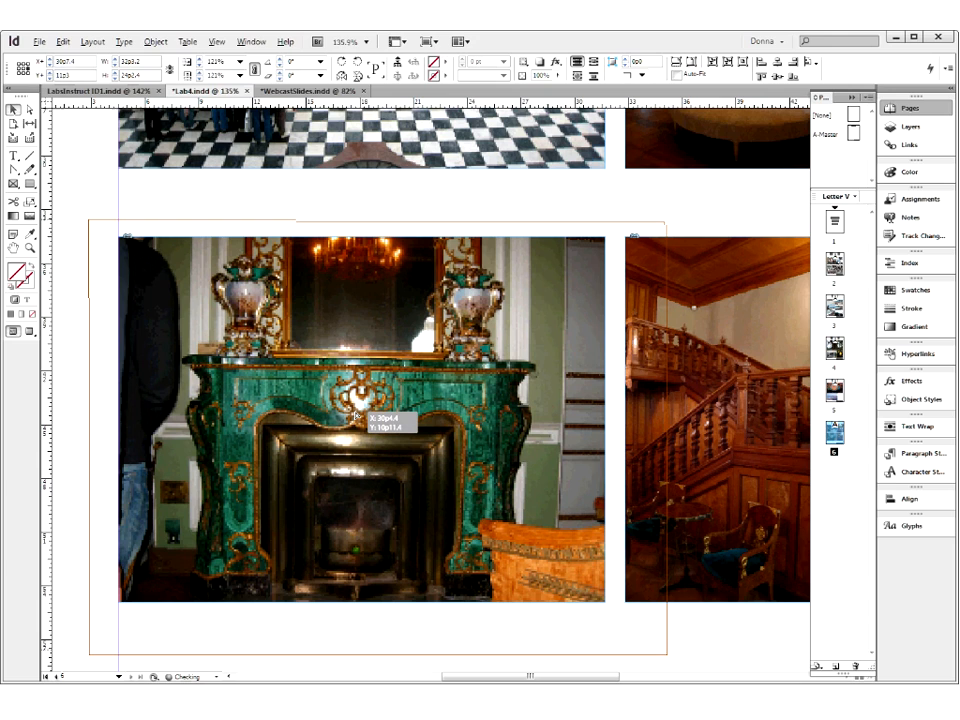
drag(355, 416, 365, 436)
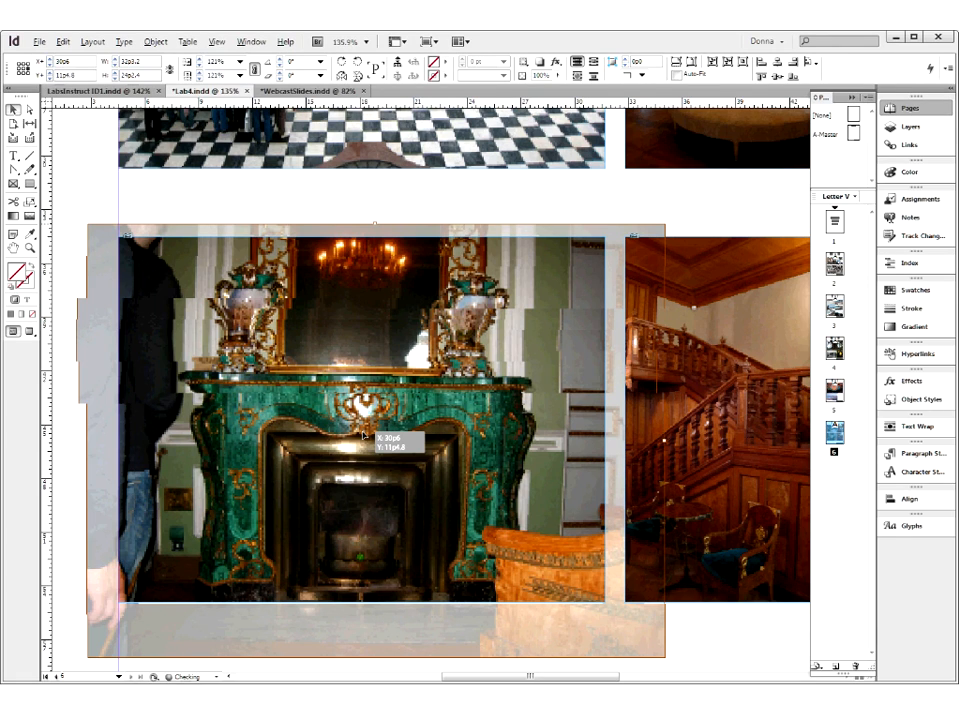
drag(364, 436, 356, 442)
click(95, 166)
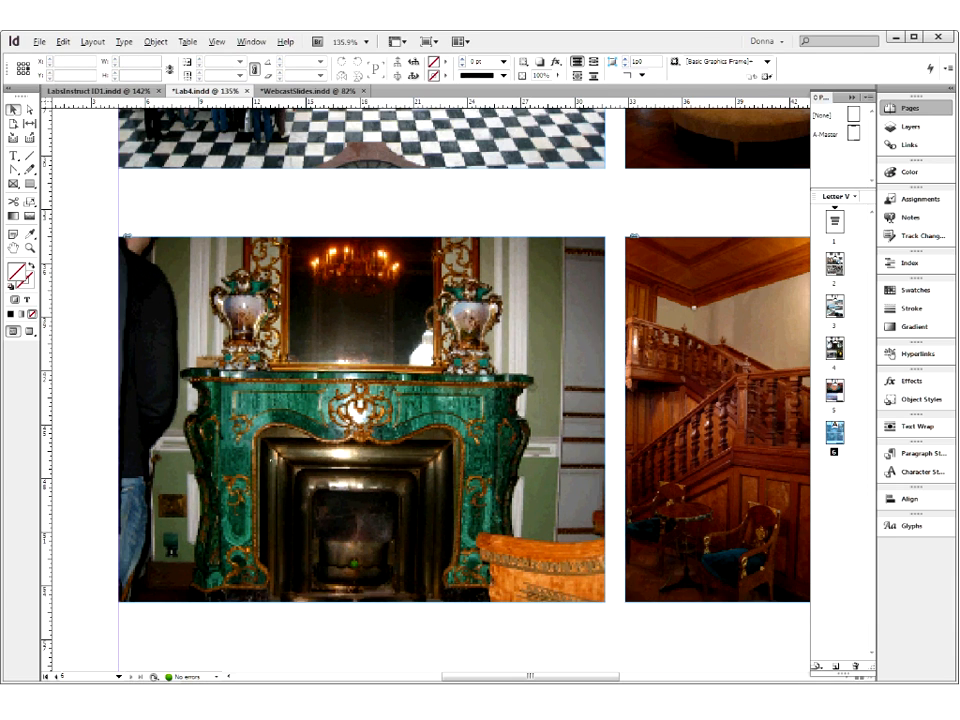
right_click(371, 404)
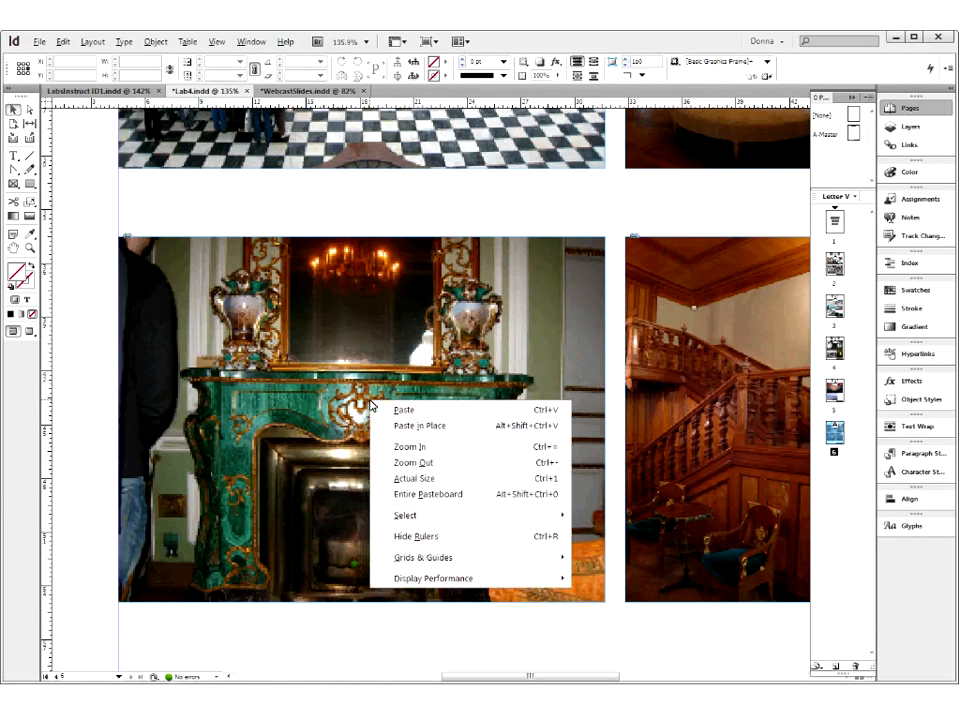
click(327, 360)
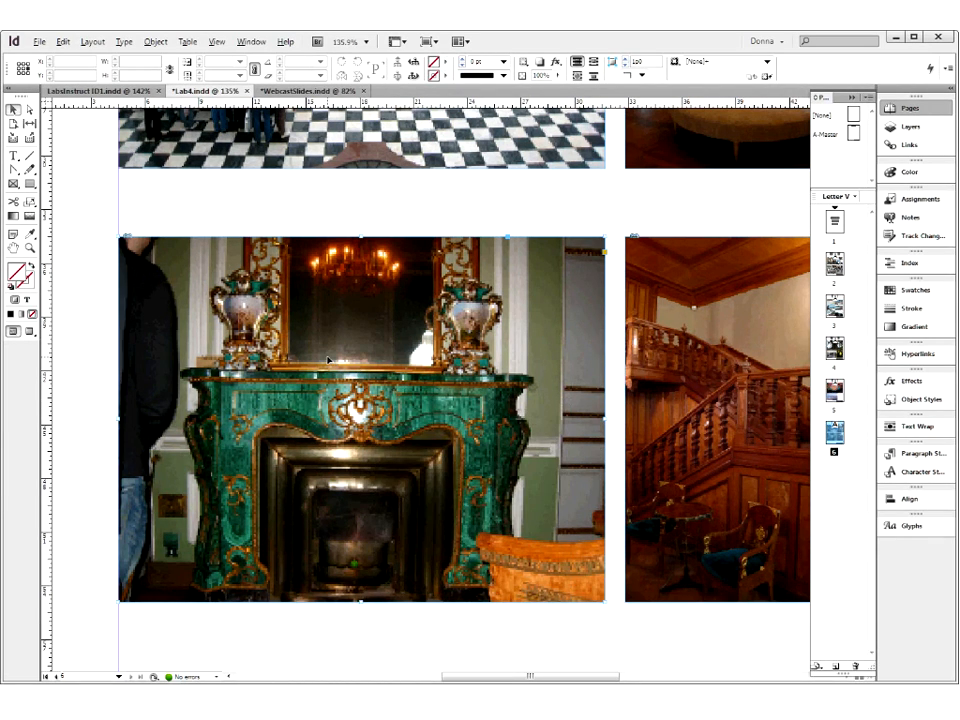
right_click(327, 360)
mouse_move(363, 516)
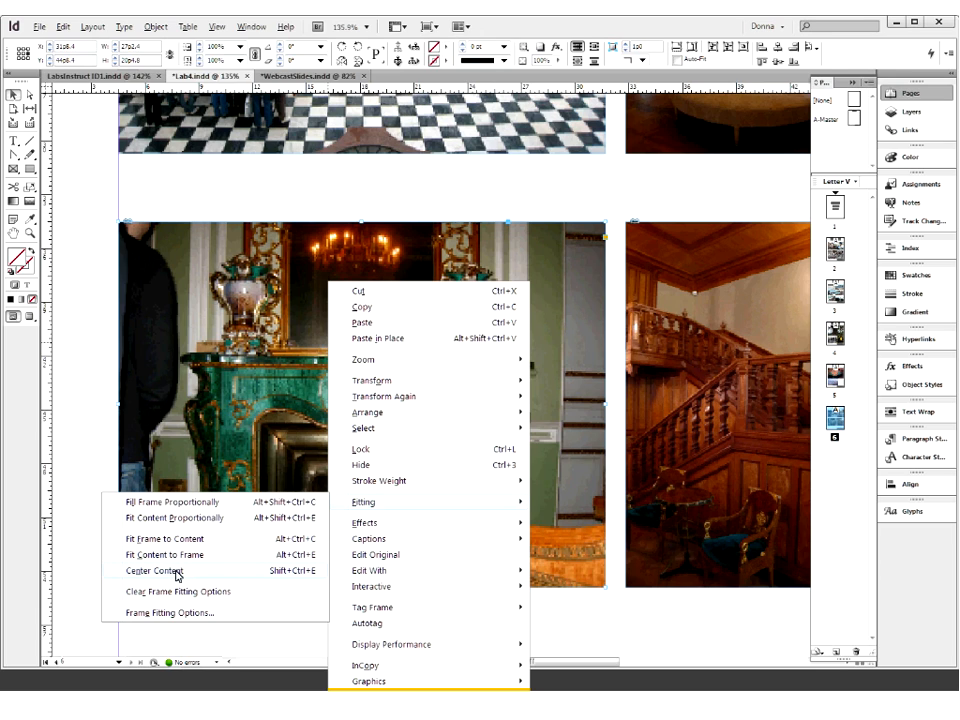
click(72, 419)
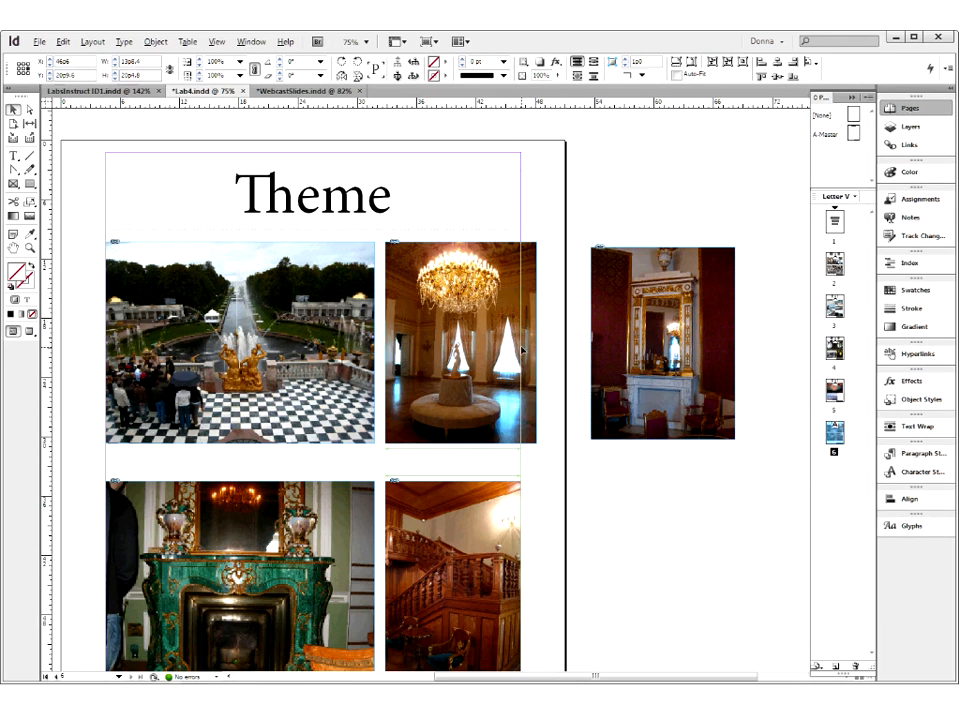
- Narrow the mini-ballroom frame to 13p8.4 at the right margin and move its image completely outside the frame
drag(535, 342, 522, 348)
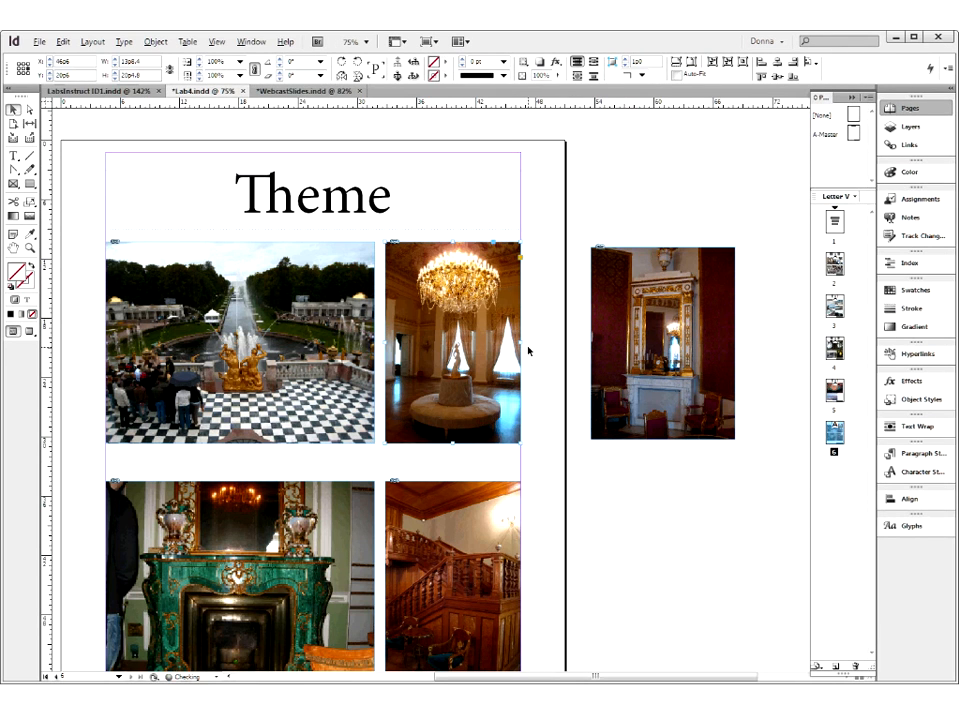
click(459, 333)
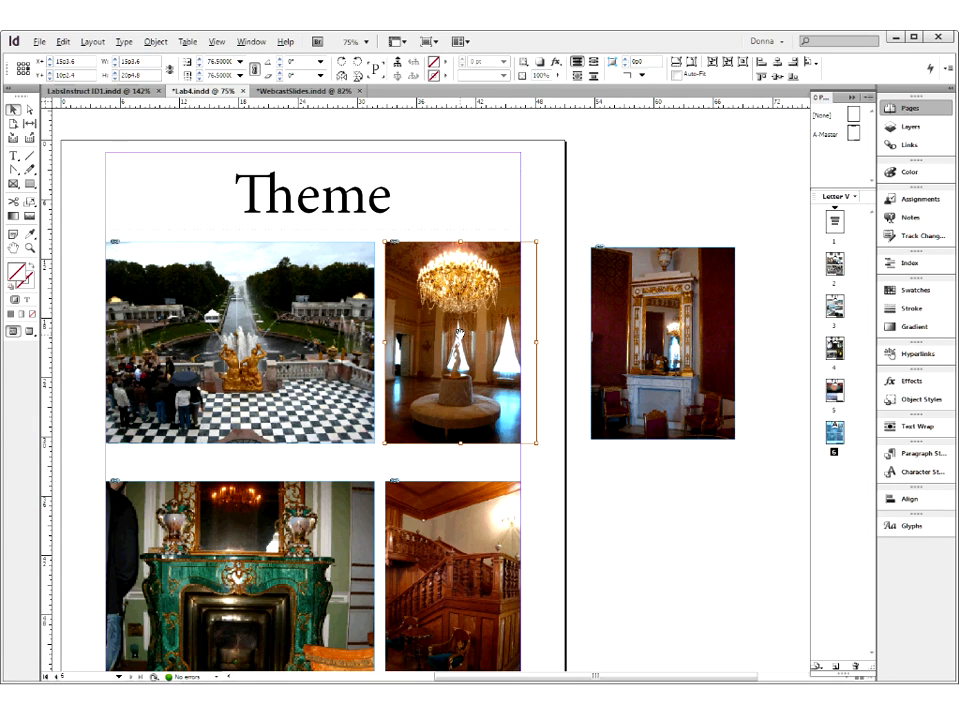
drag(459, 333, 587, 456)
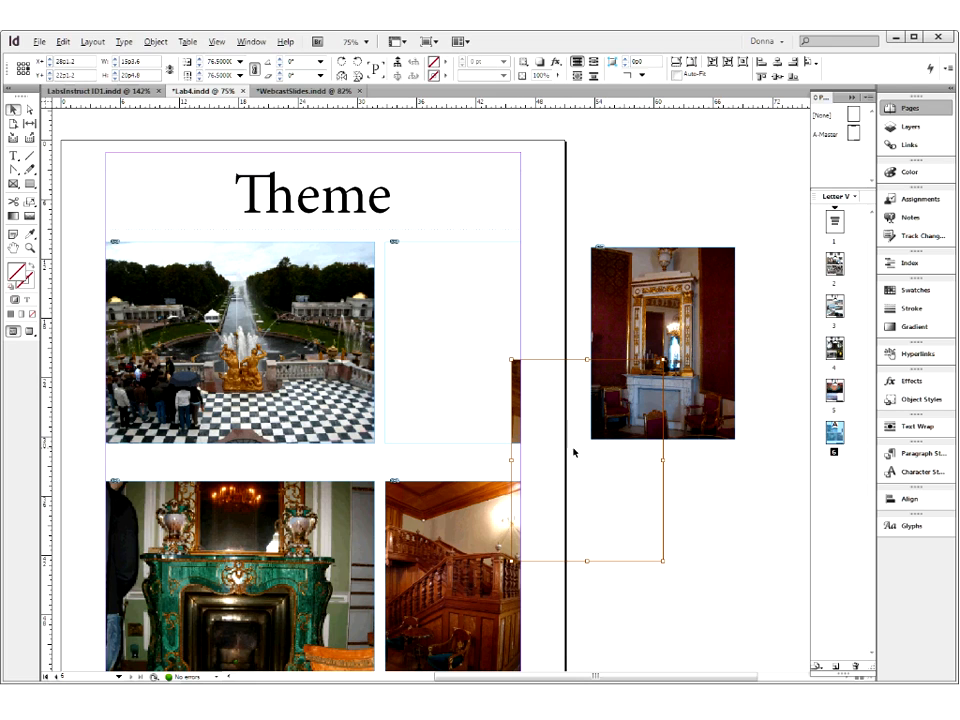
drag(519, 407, 559, 451)
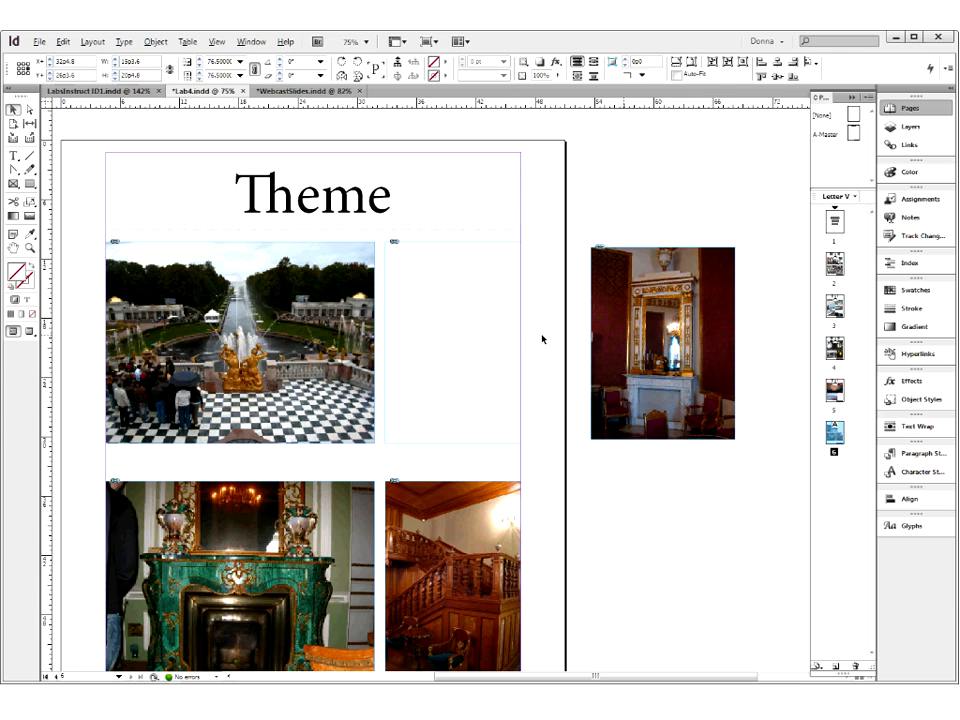
key(Delete)
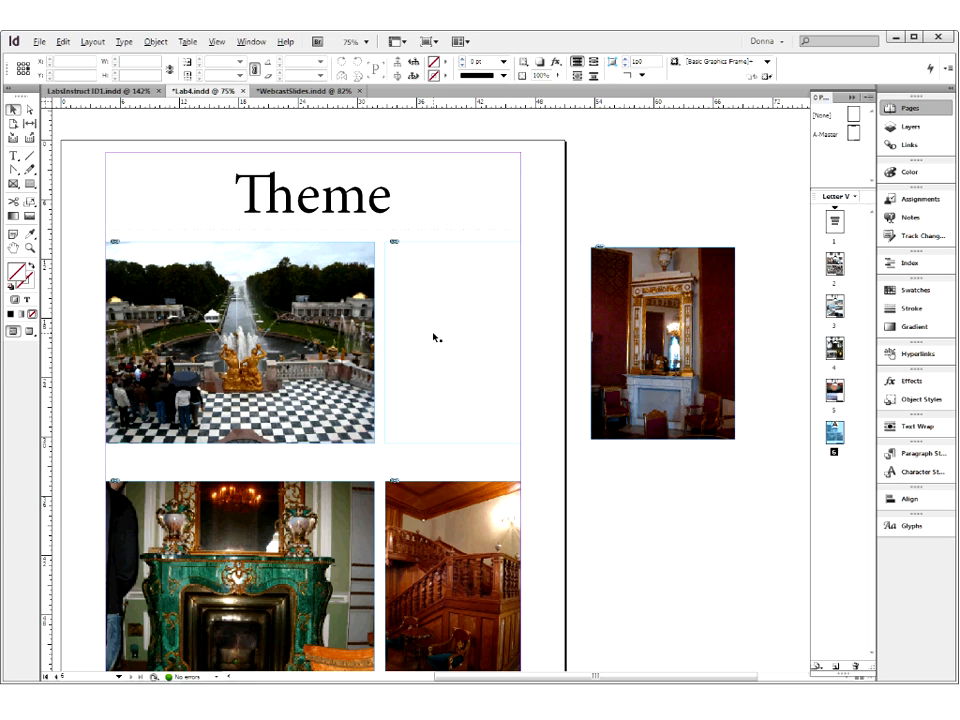
- Apply Center Content to the mini-ballroom frame to bring its image back to the frame's middle
right_click(426, 285)
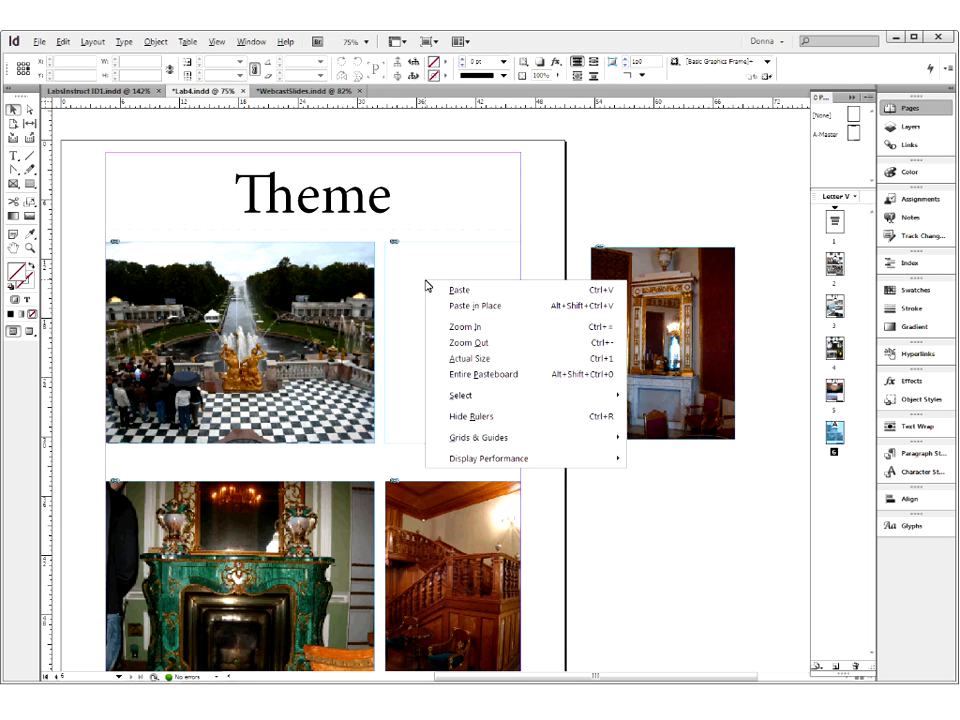
click(406, 246)
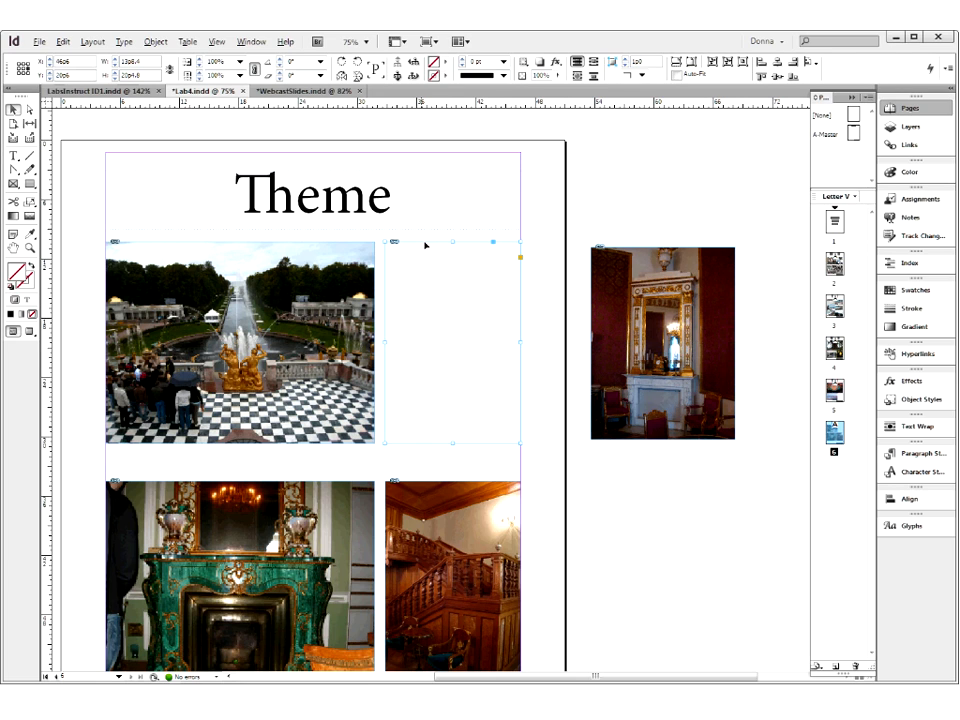
right_click(425, 244)
mouse_move(456, 463)
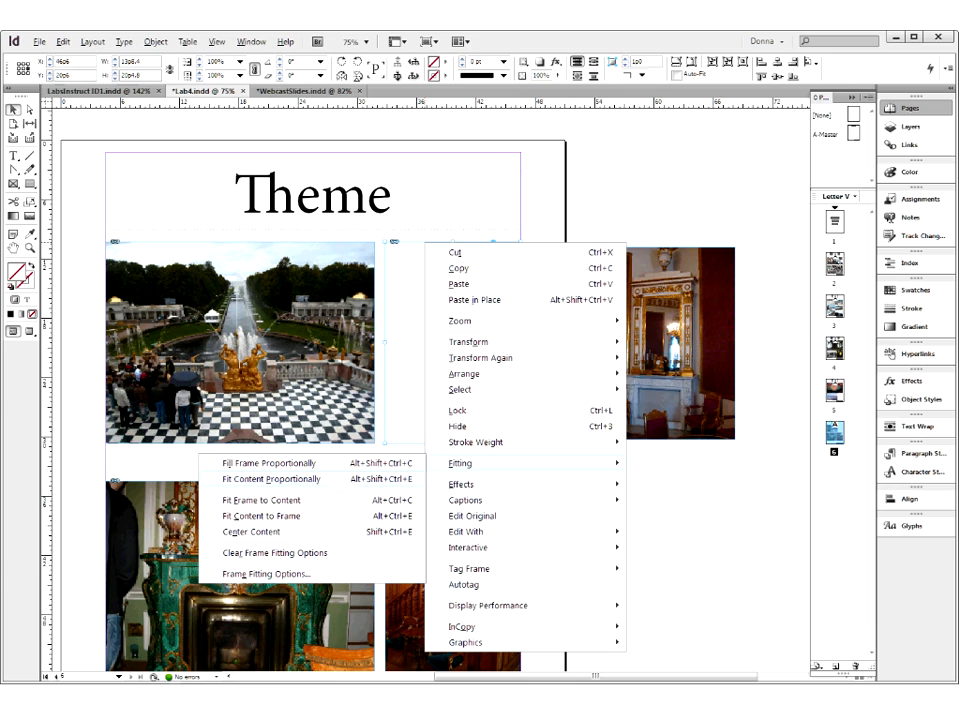
click(323, 538)
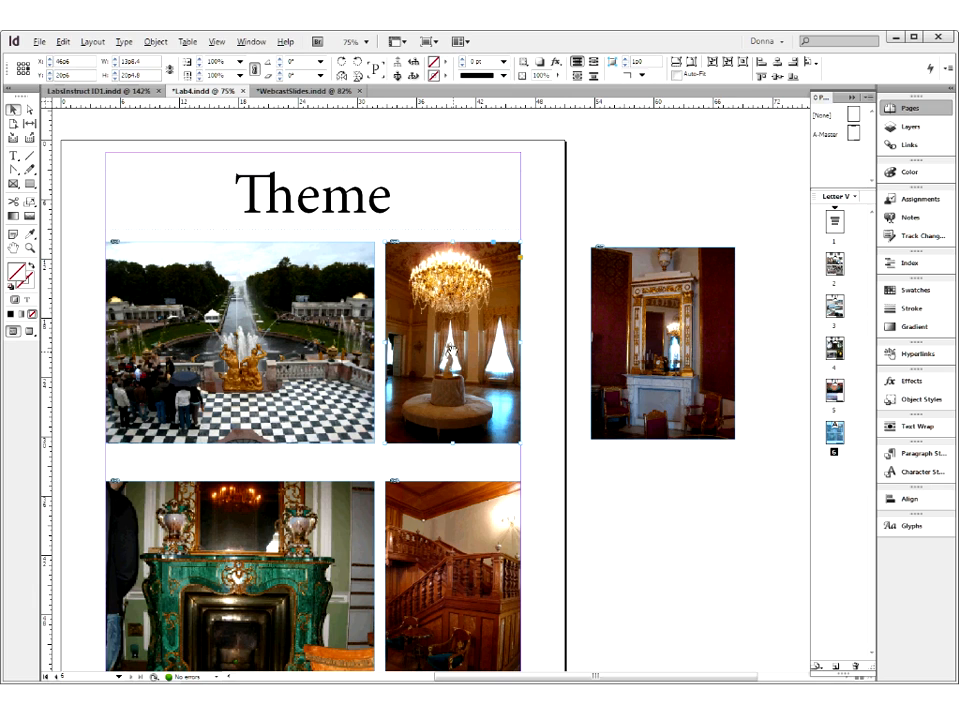
- Examine the content fitting choices and crop amounts in the mini-ballroom image's Frame Fitting Options, closing them without applying anything
right_click(455, 298)
click(444, 339)
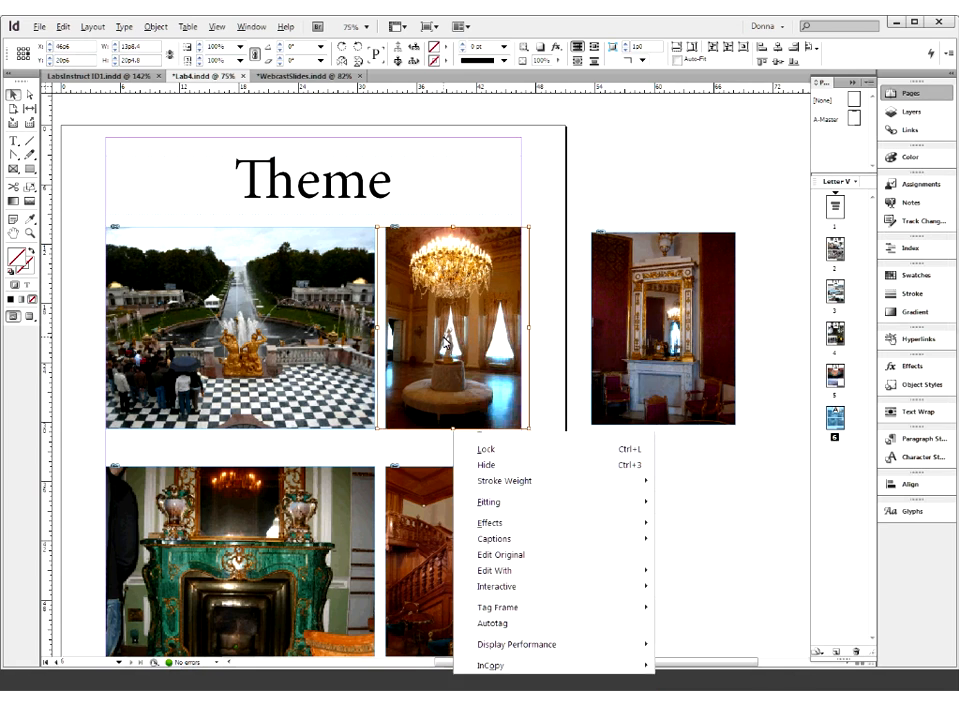
right_click(443, 337)
mouse_move(470, 512)
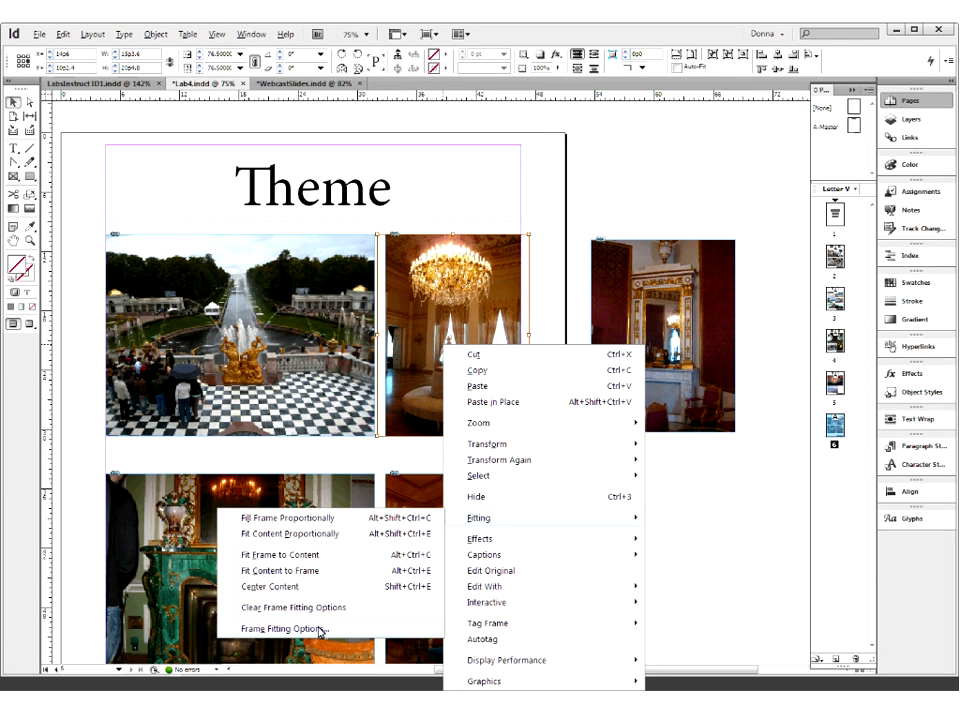
click(319, 630)
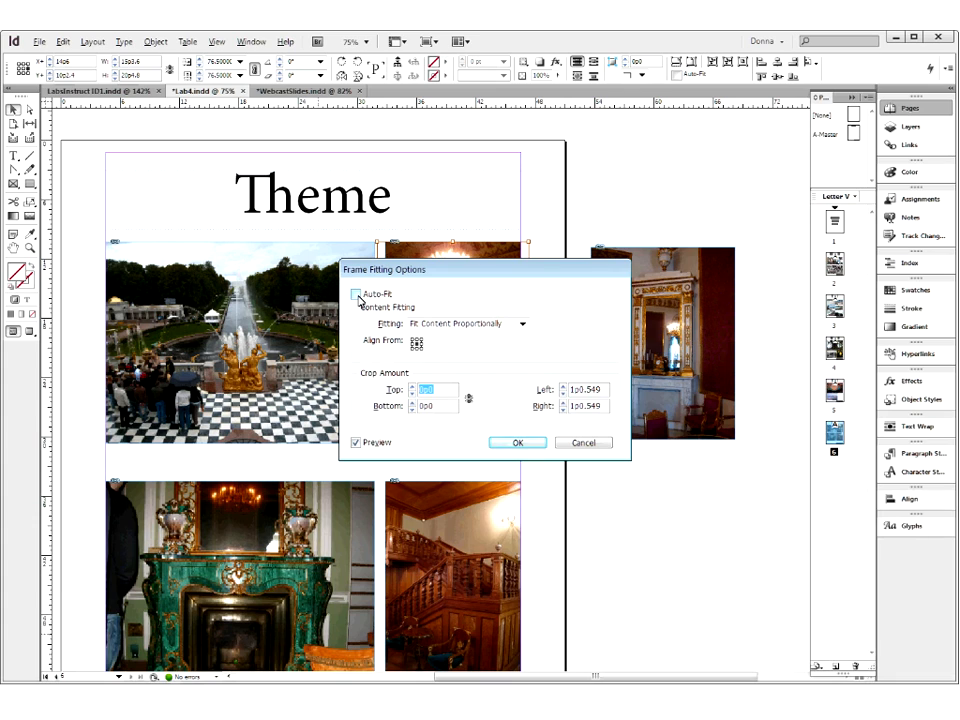
click(434, 325)
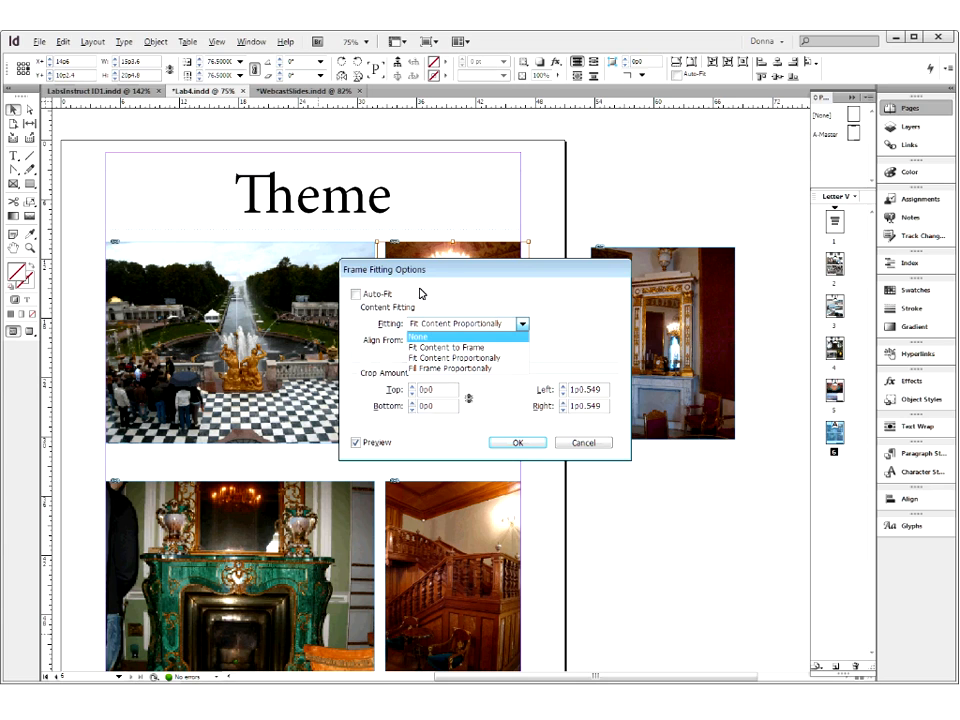
click(421, 293)
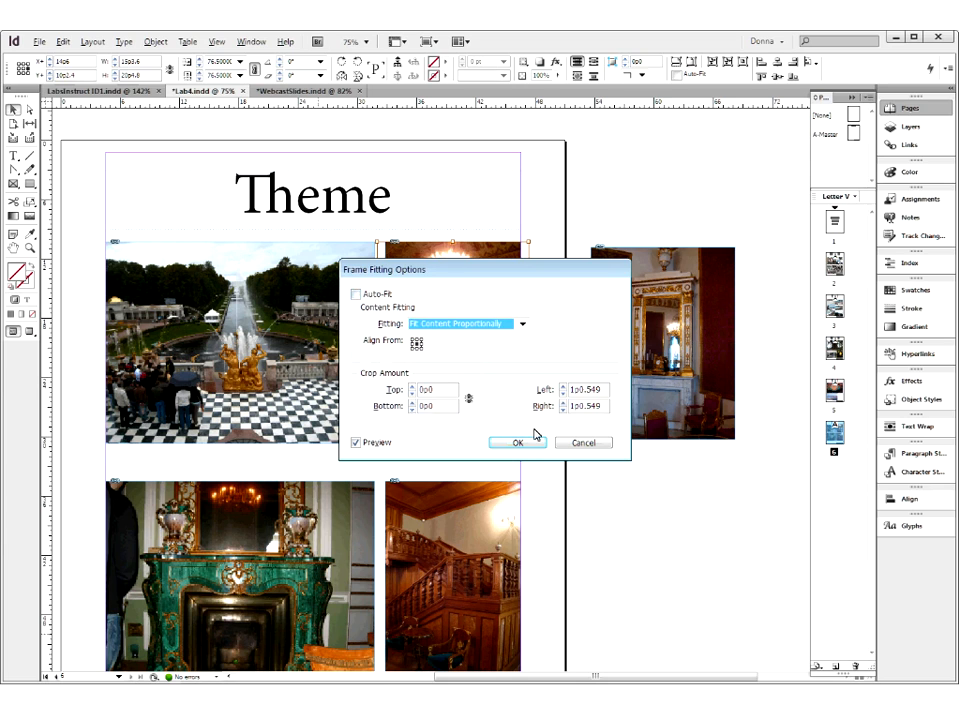
click(578, 443)
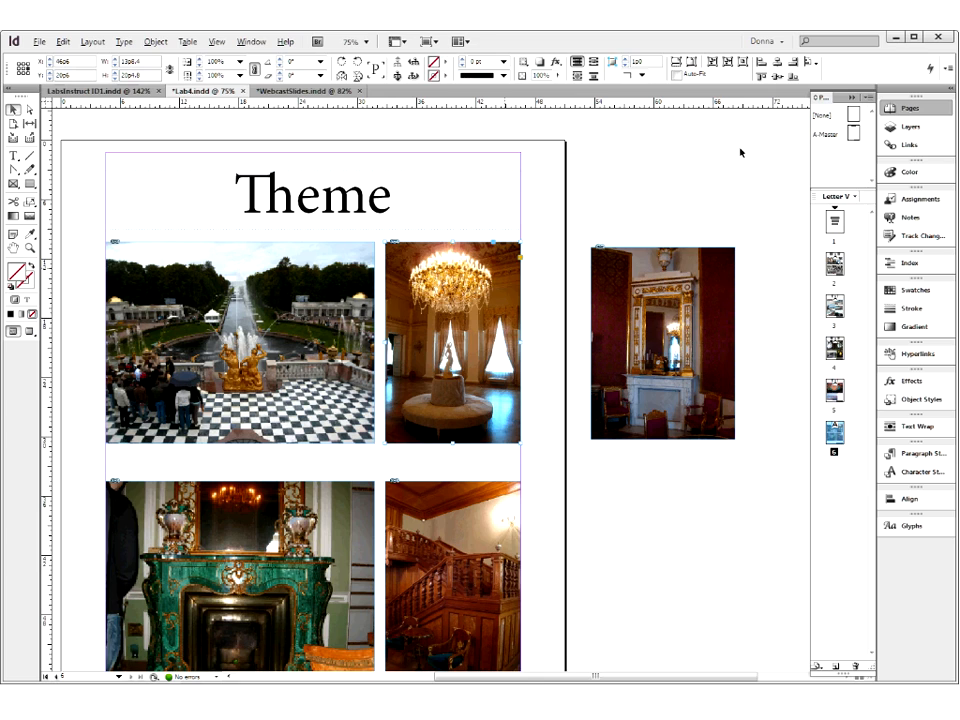
- Turn on Auto-Fit for the mini-ballroom frame and look up the pasteboard photo's file name in the links list
click(677, 76)
click(637, 329)
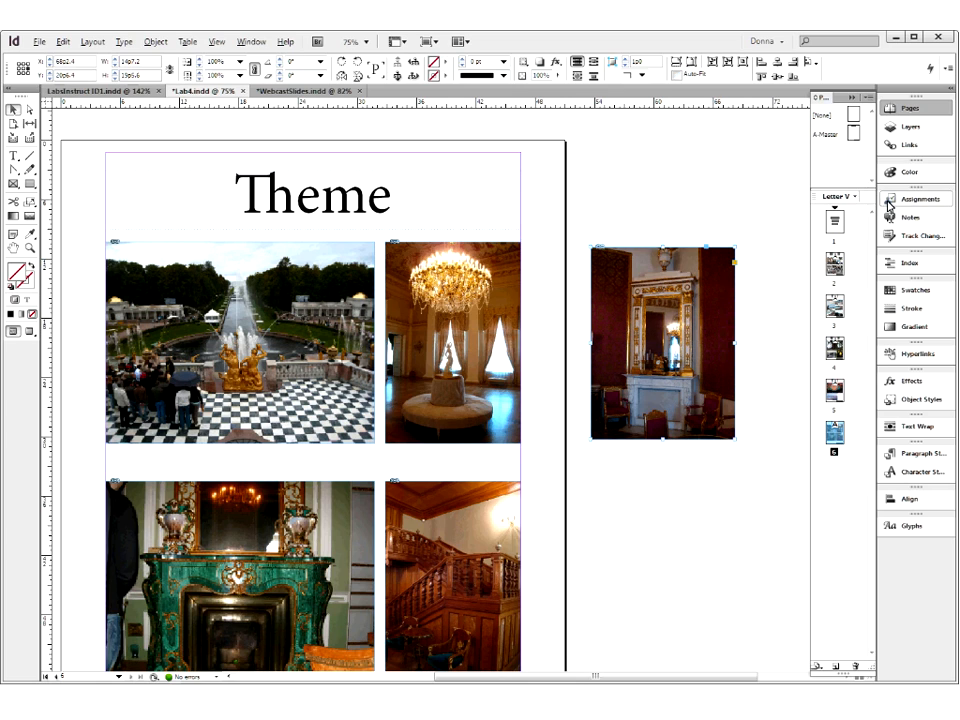
click(900, 146)
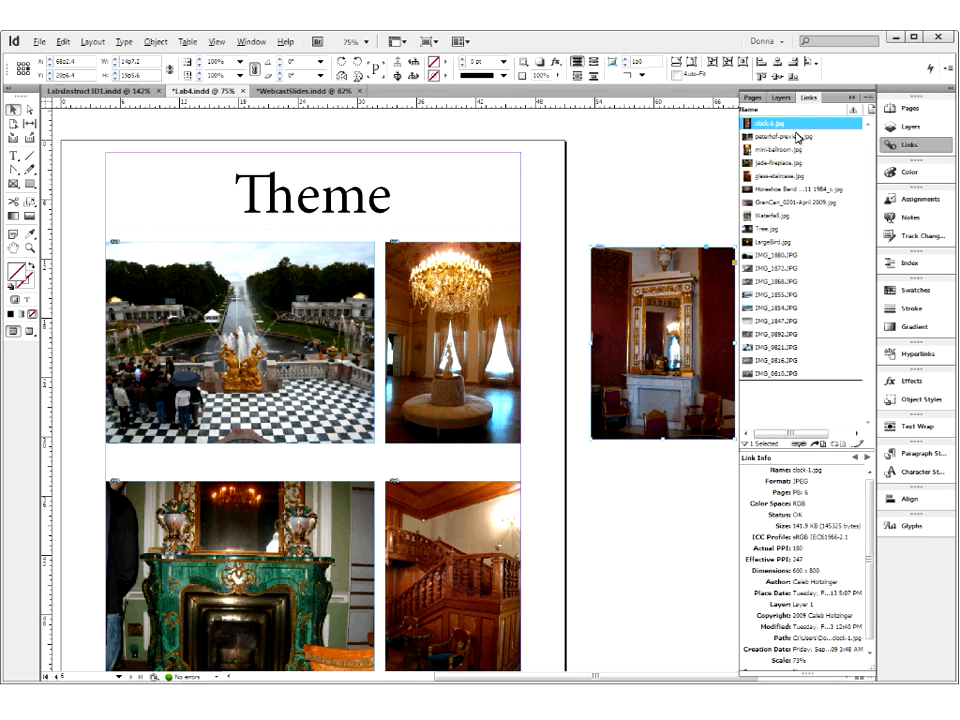
click(853, 98)
- Replace the mini-ballroom image in its frame with clock-1.jpg from the YusupovPalaceRussia folder and check its fit
click(466, 328)
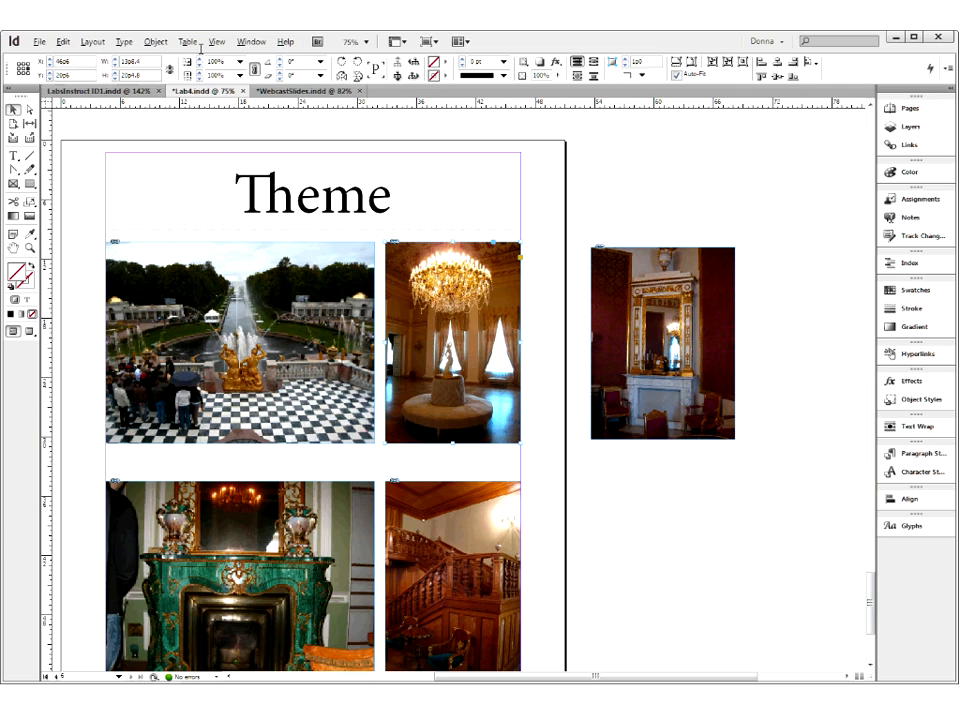
click(39, 42)
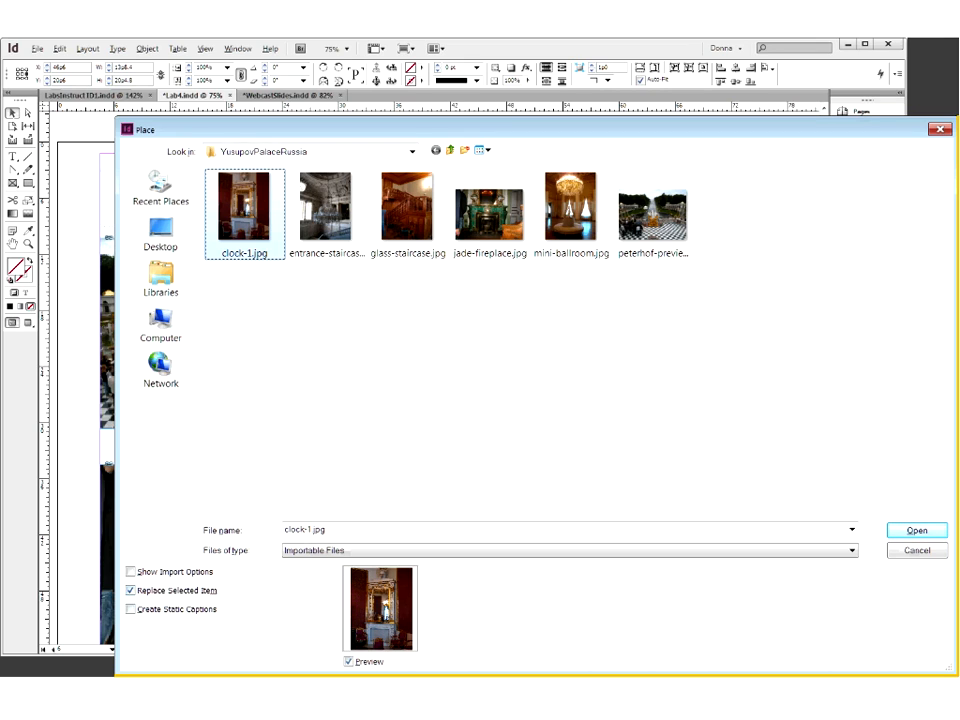
click(918, 531)
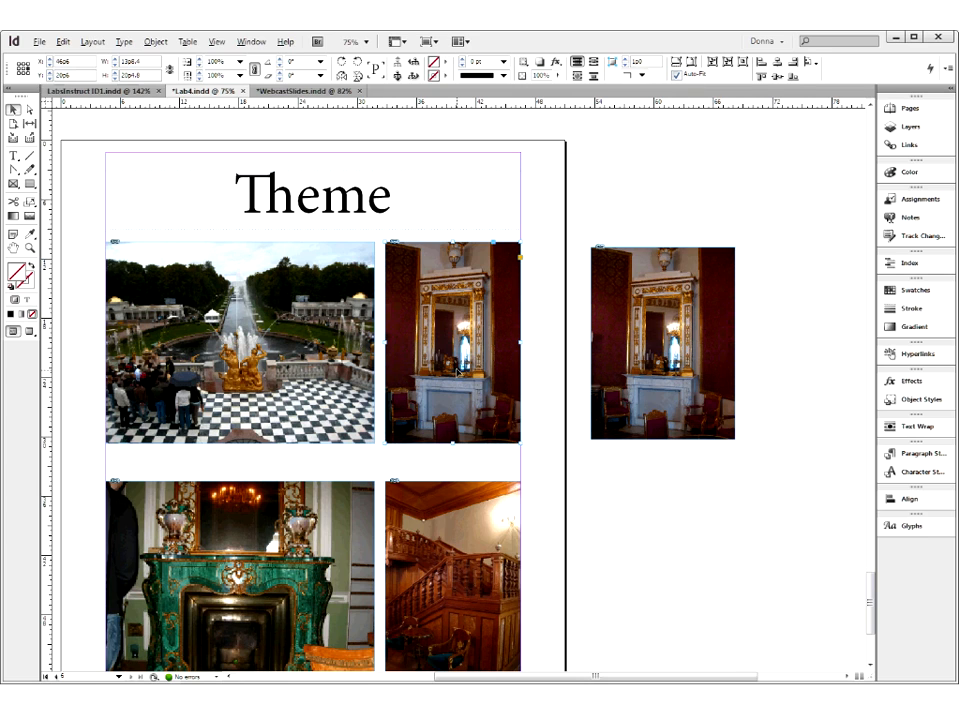
click(452, 338)
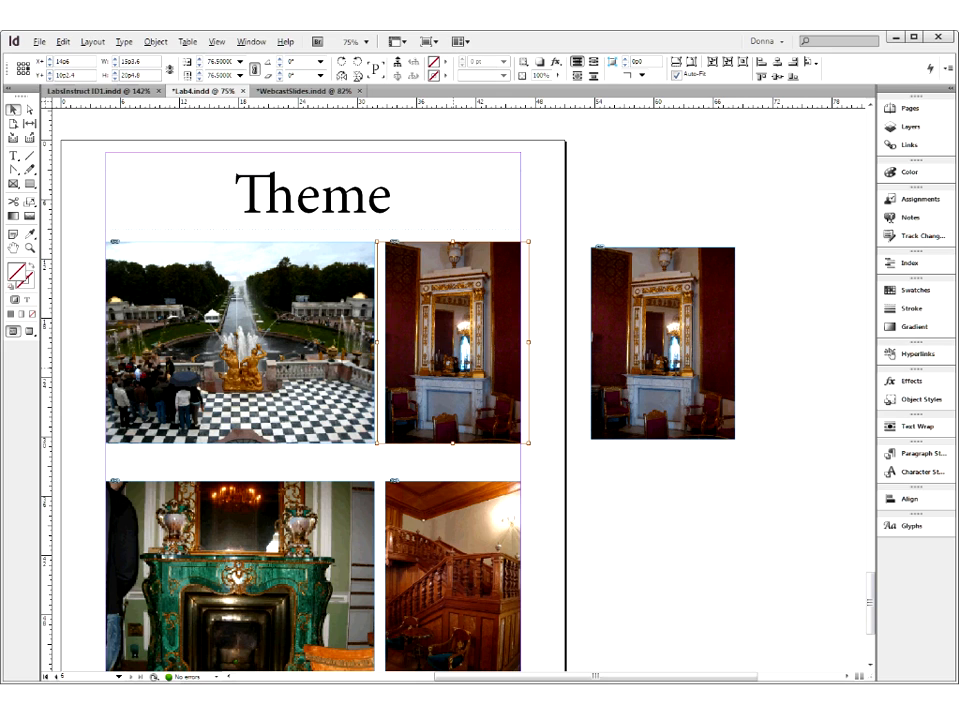
click(515, 225)
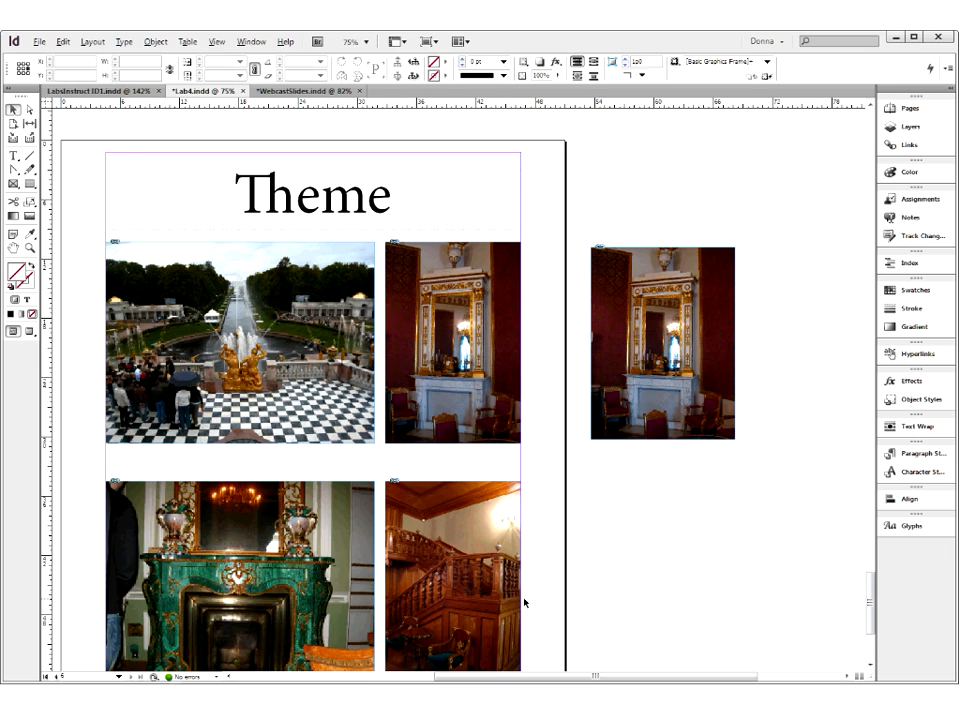
- Place two closely spaced horizontal ruler guides in the gap between the upper and lower photo rows on page 6
scroll(524, 603, down, 3)
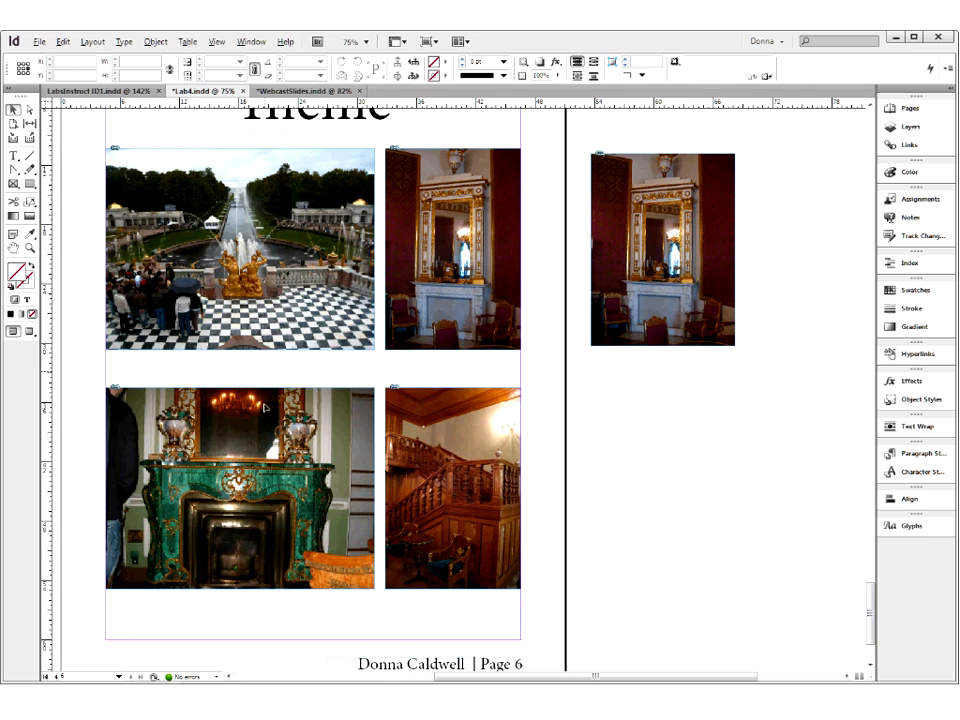
click(246, 392)
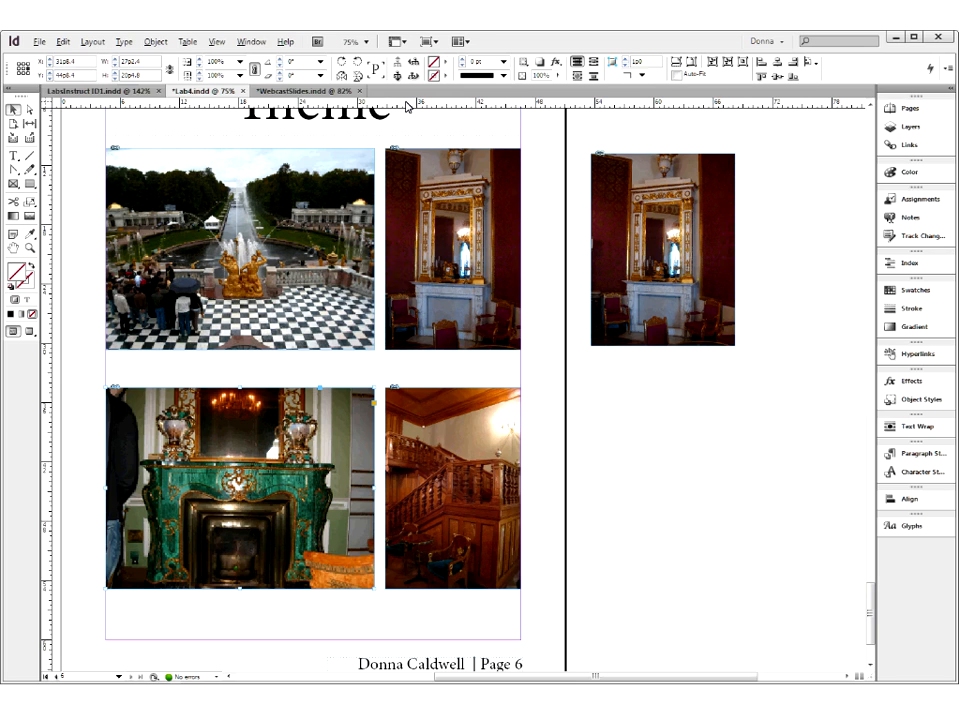
drag(407, 104, 403, 368)
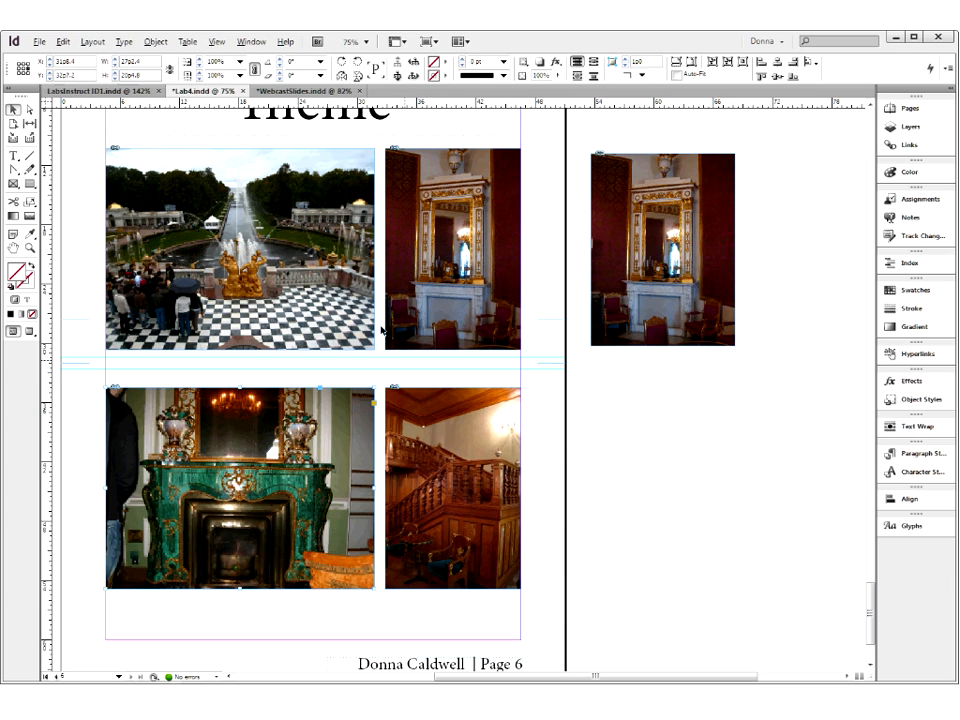
- Extend the bottom edges of the peterhof and clock frames down to the upper guide, making both frames 21p2.4 high
click(248, 262)
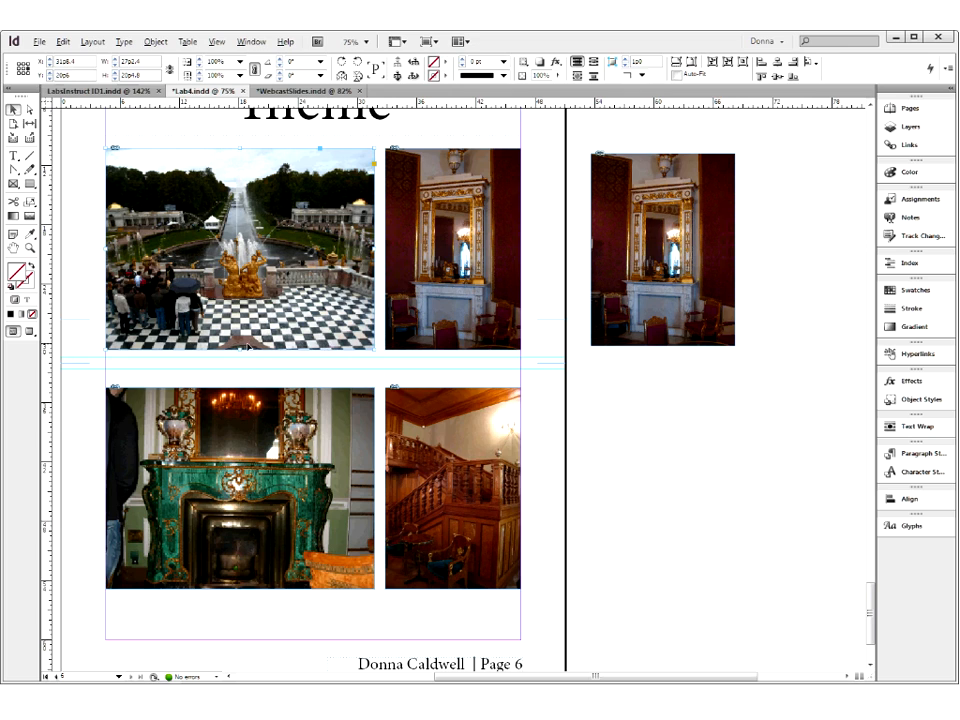
drag(239, 351, 240, 357)
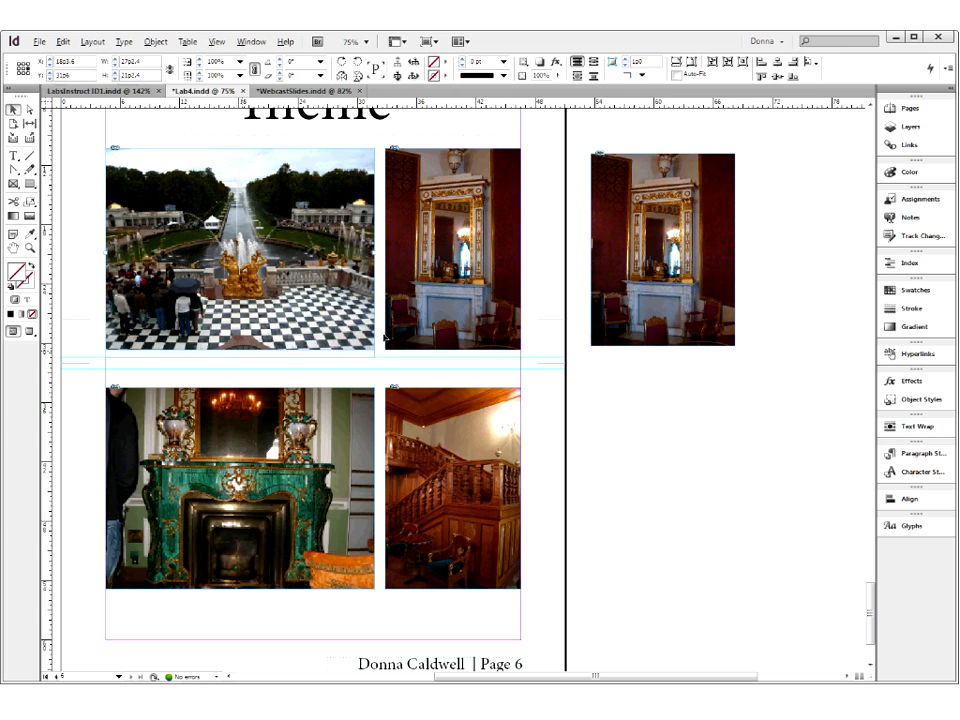
click(440, 346)
drag(452, 349, 453, 357)
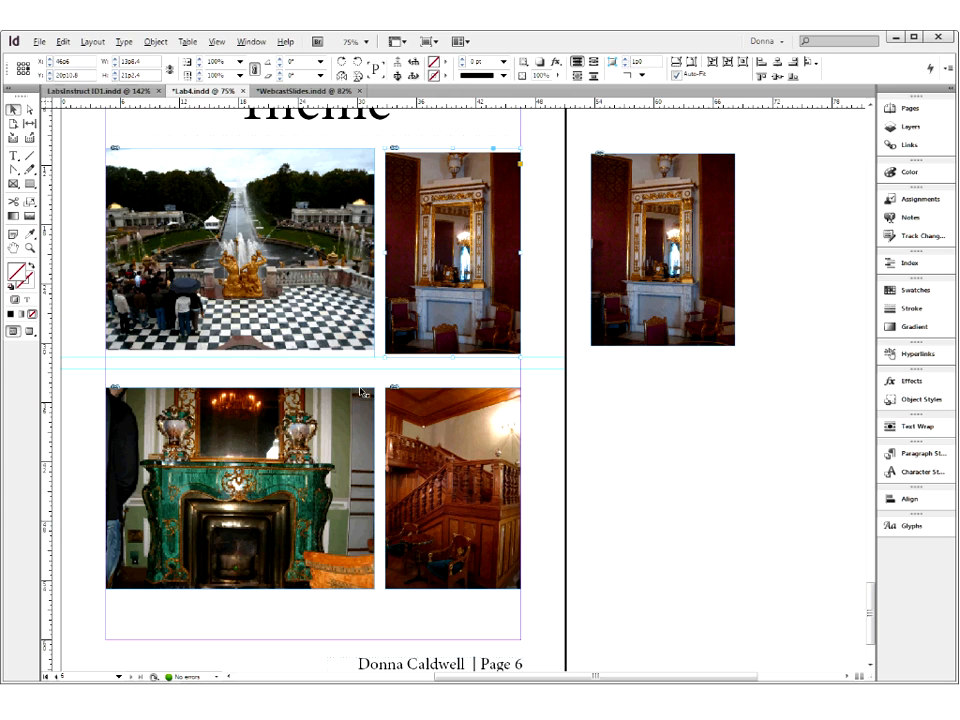
- Extend the jade-fireplace frame up to the lower guide and down to the bottom margin
click(238, 390)
drag(240, 388, 240, 368)
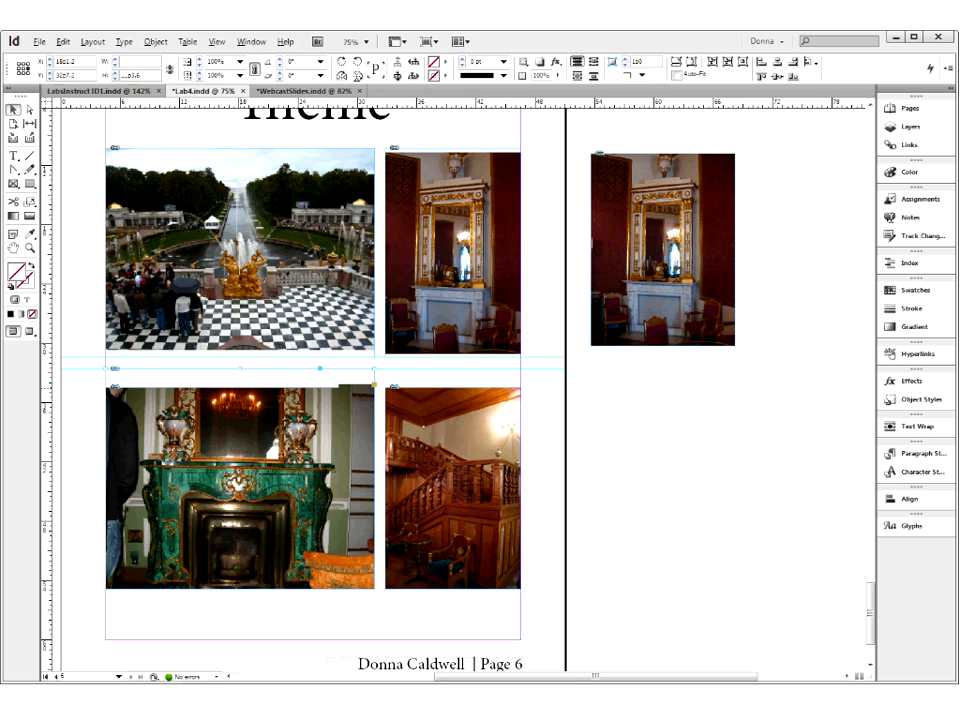
drag(240, 588, 237, 622)
- Extend the staircase frame down to the bottom margin and up to the lower guide
click(452, 590)
drag(452, 590, 455, 639)
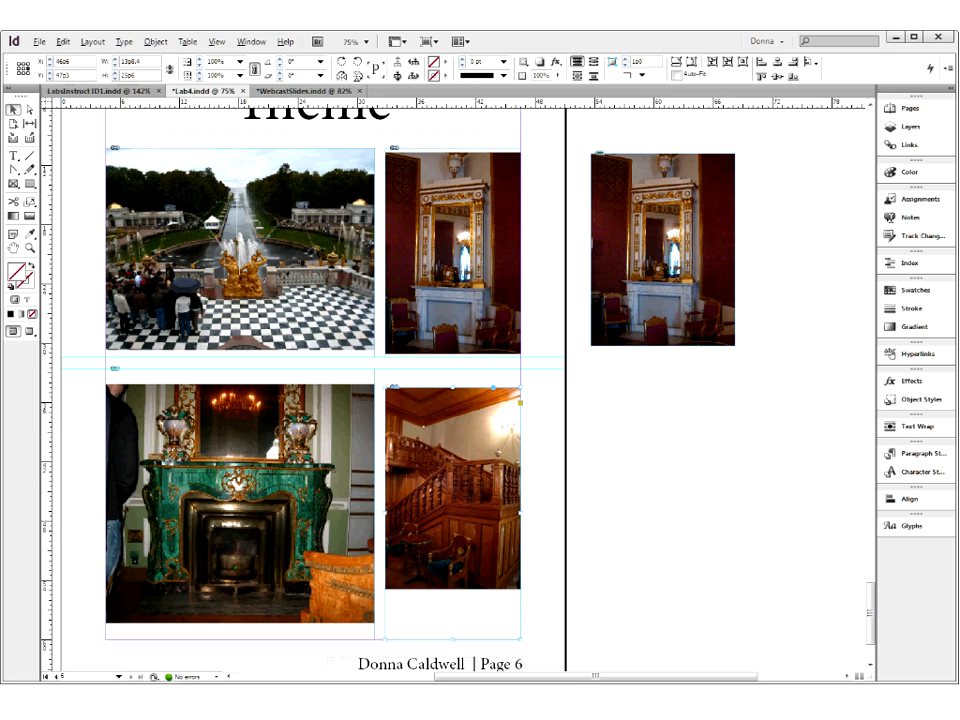
click(301, 312)
click(450, 312)
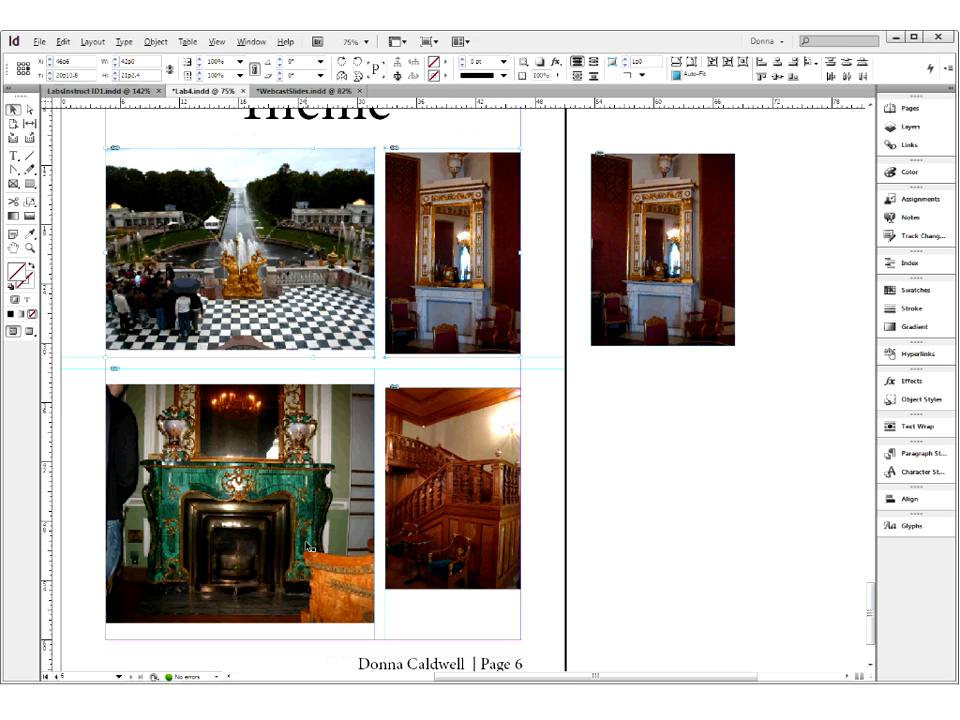
click(474, 512)
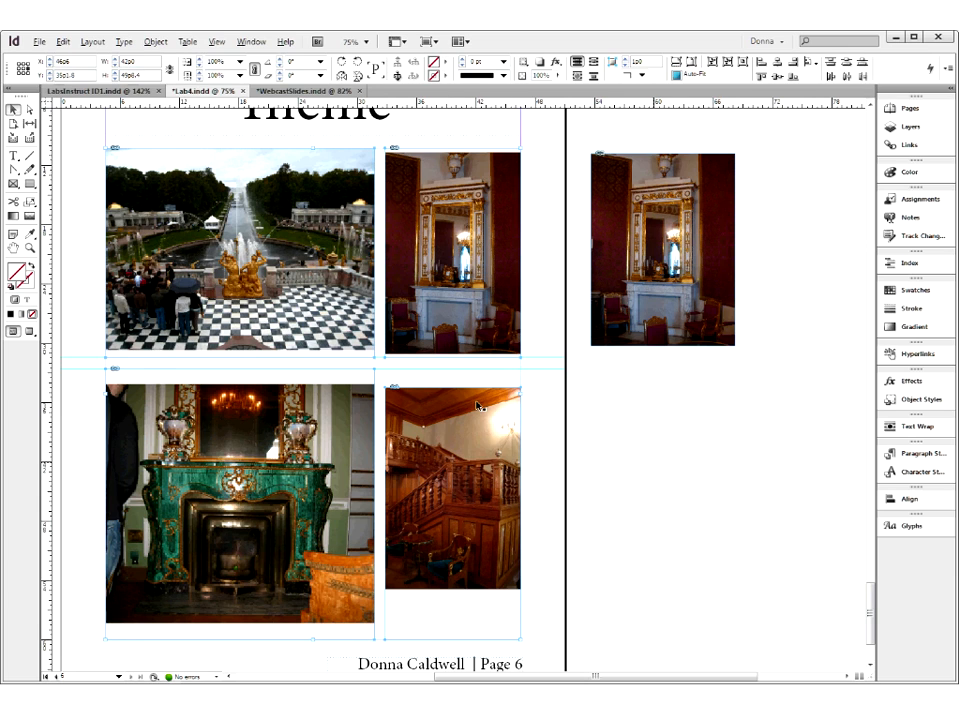
drag(462, 387, 454, 369)
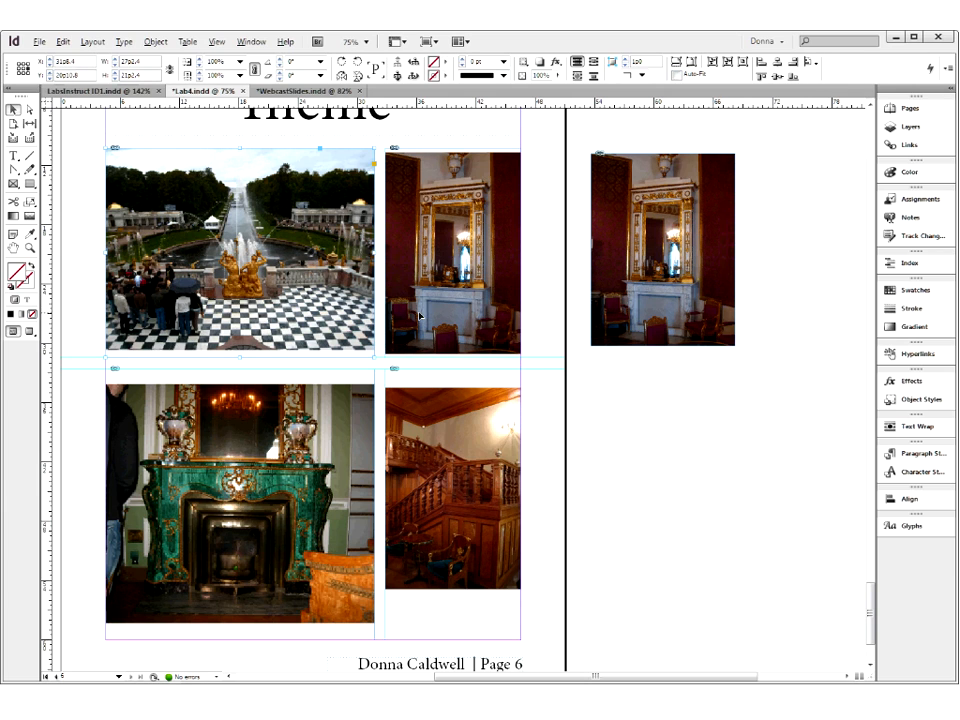
- Turn on Auto-Fit for all four photo frames together and apply Fill Frame Proportionally to them
click(414, 480)
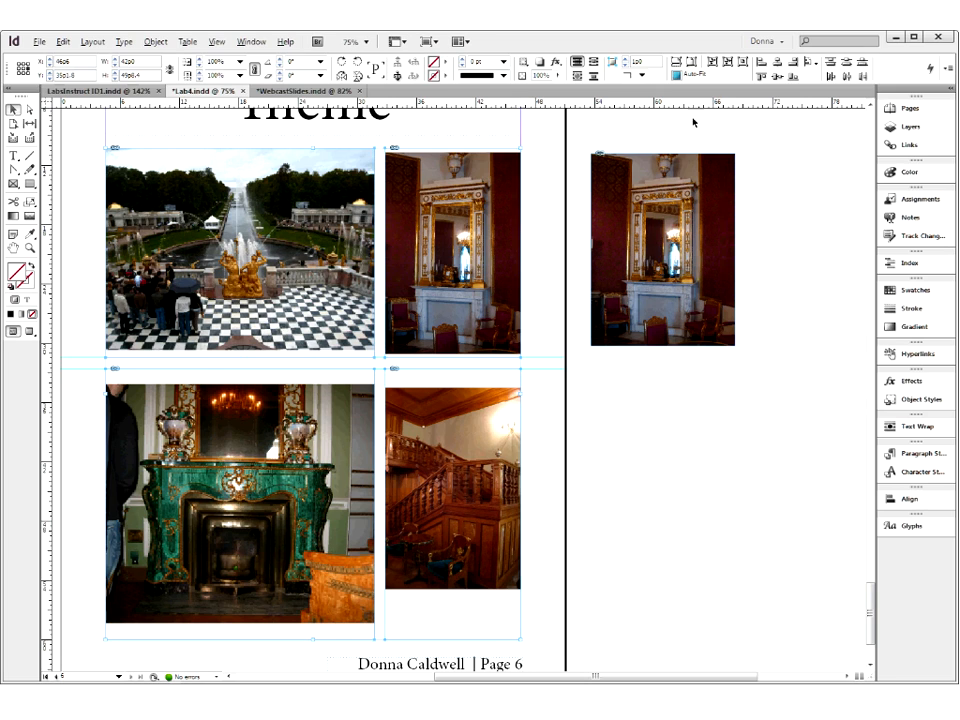
click(676, 74)
right_click(432, 414)
mouse_move(468, 517)
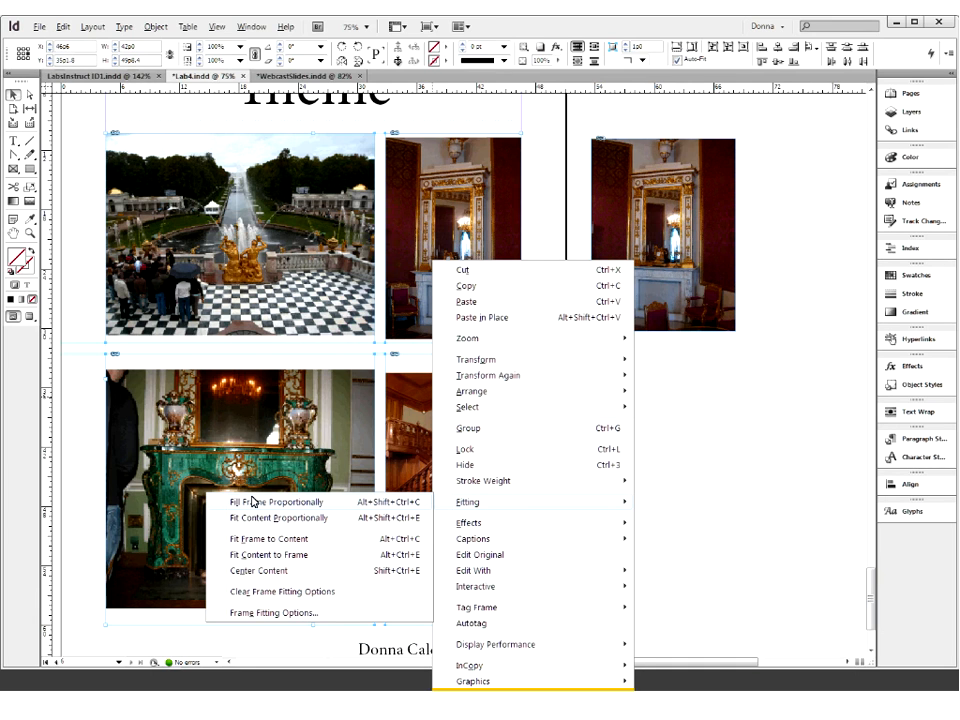
click(253, 502)
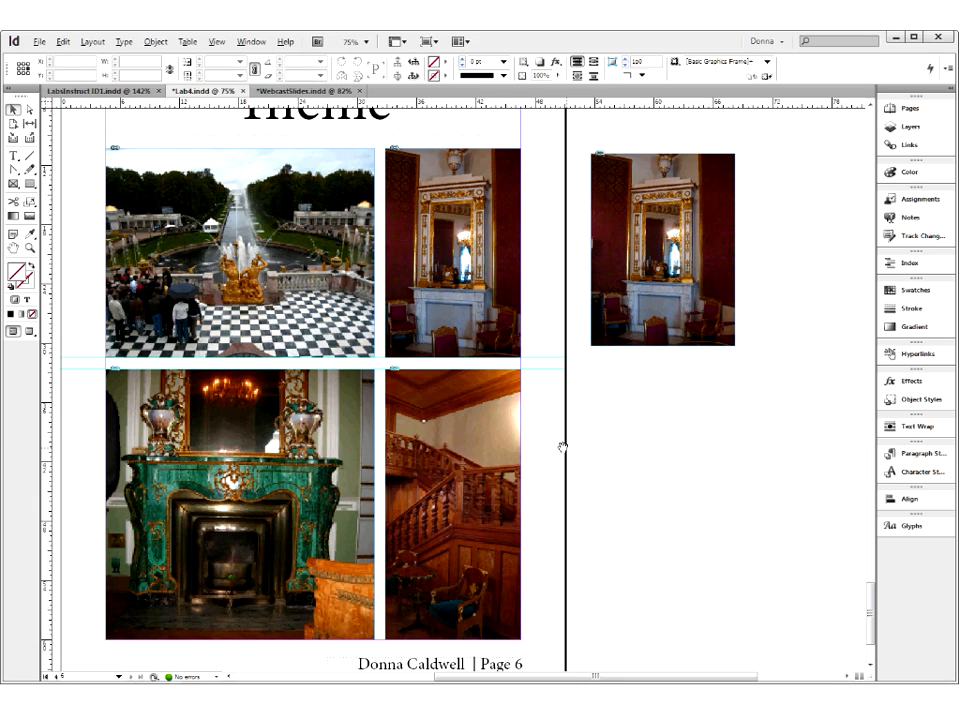
- Check how the peterhof image is cropped by its frame and delete the duplicate clock photo from the pasteboard
click(322, 290)
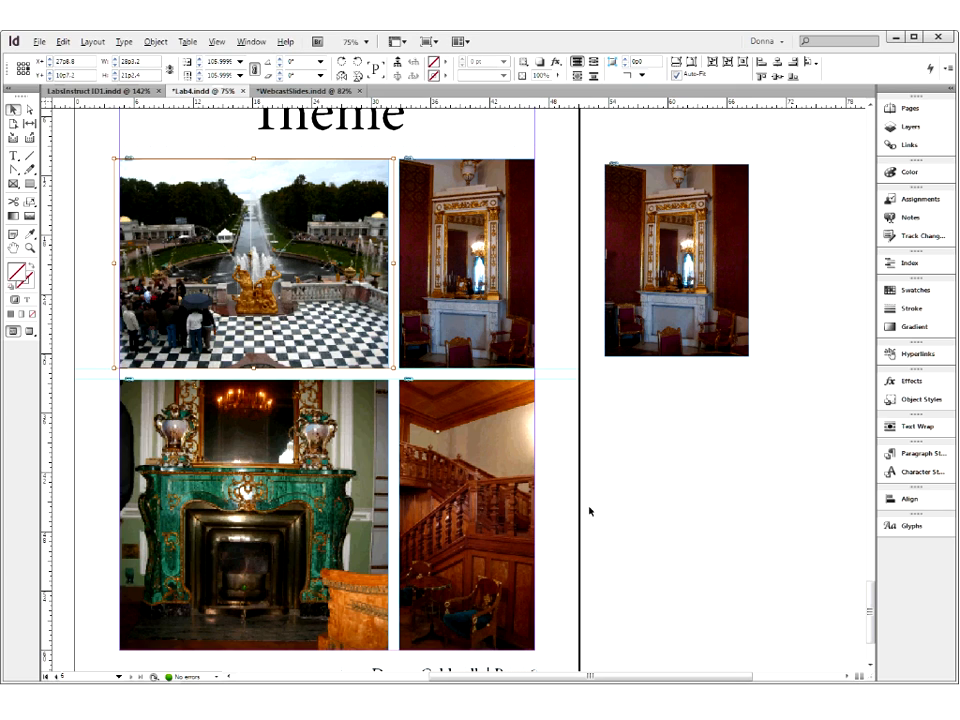
click(650, 514)
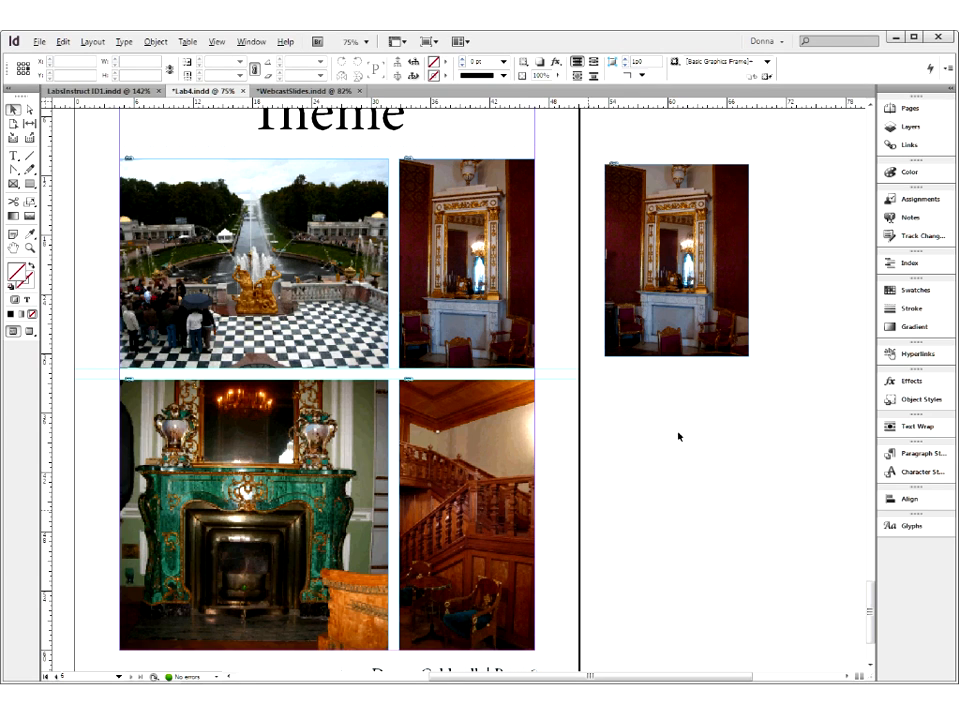
click(651, 320)
key(Delete)
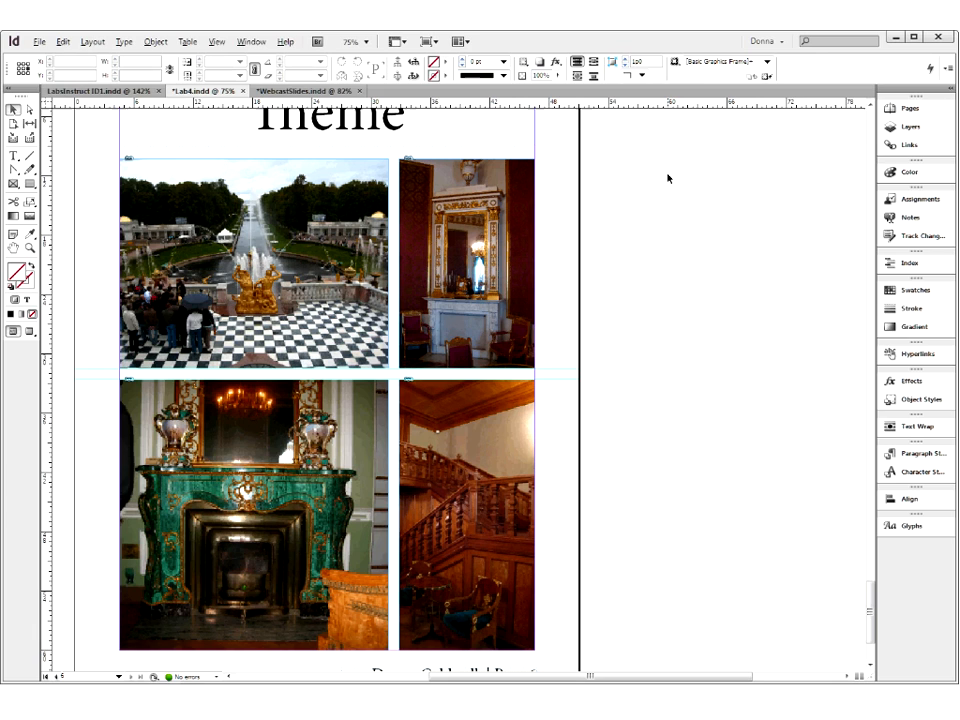
- Examine the fitting commands available for the clock frame without applying any, leaving the frame selected
click(443, 250)
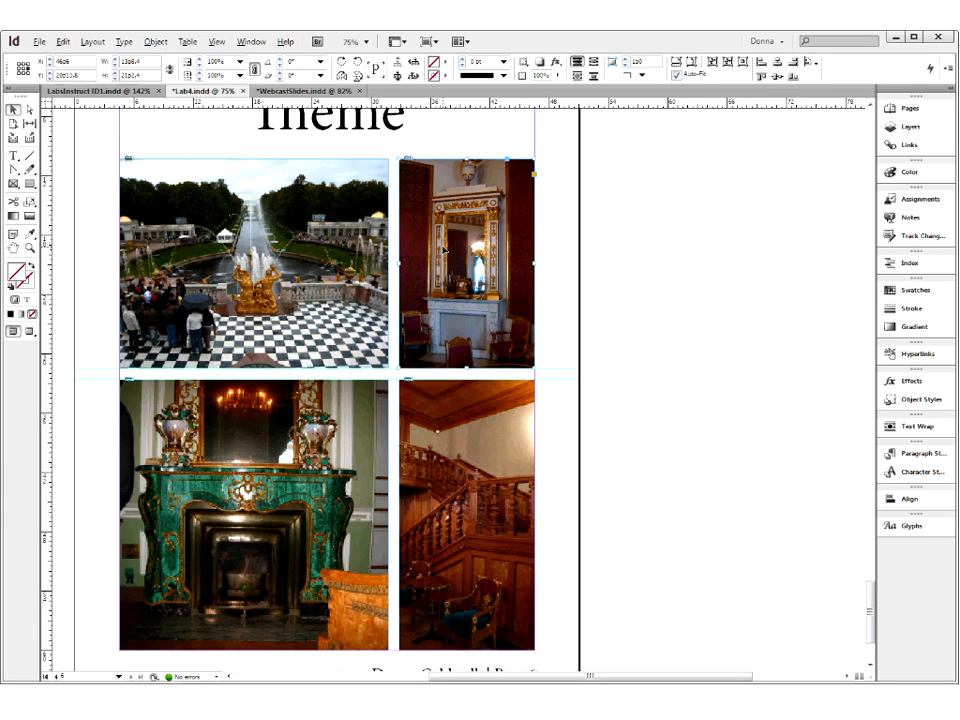
right_click(443, 250)
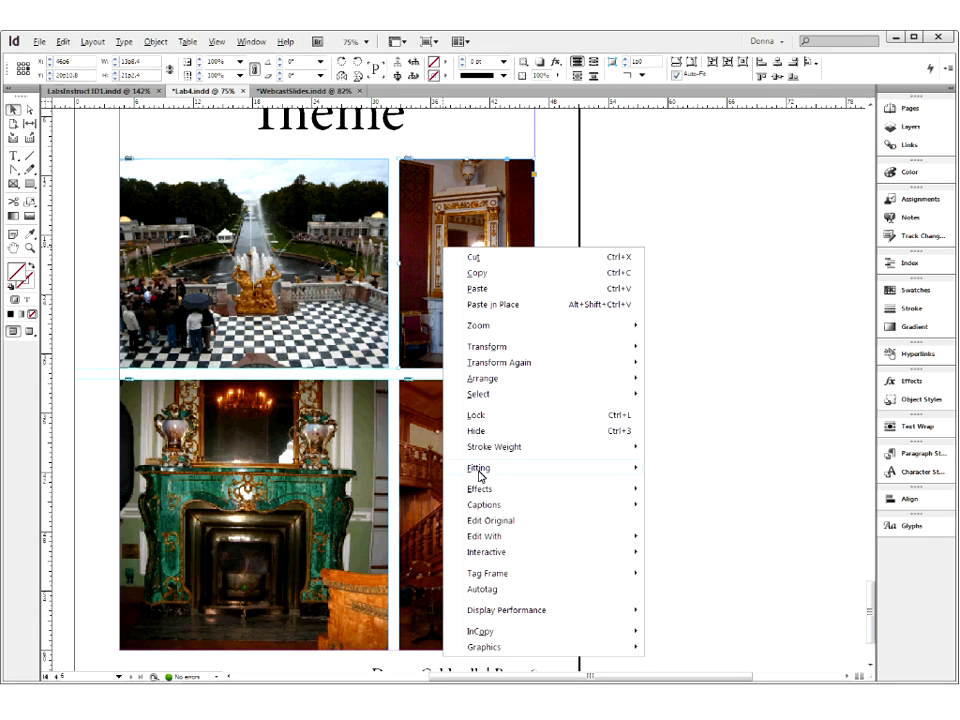
mouse_move(484, 475)
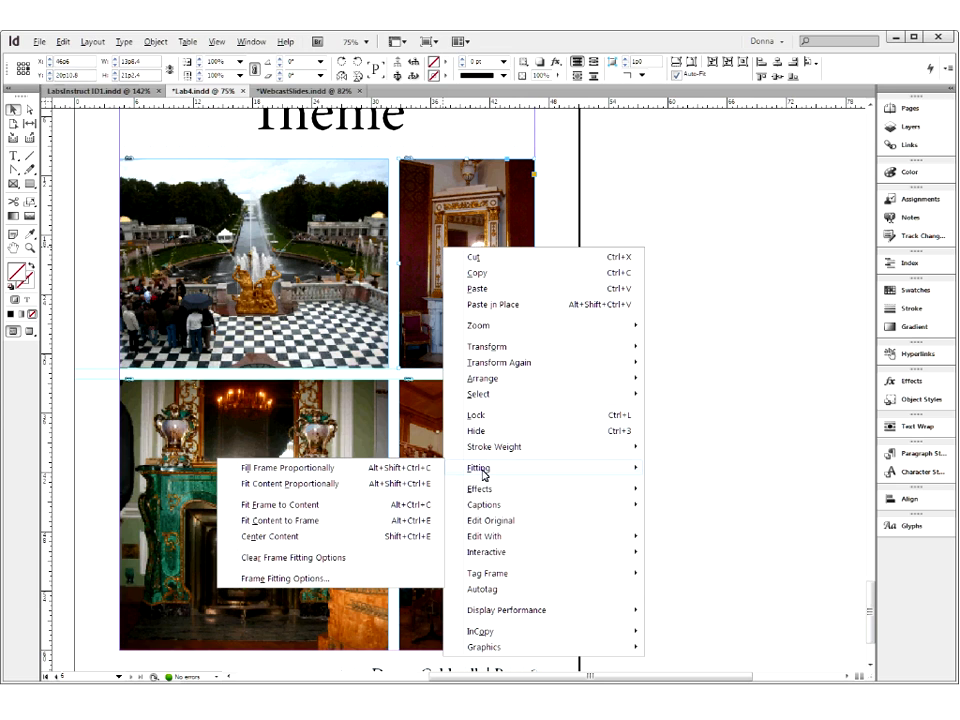
click(638, 130)
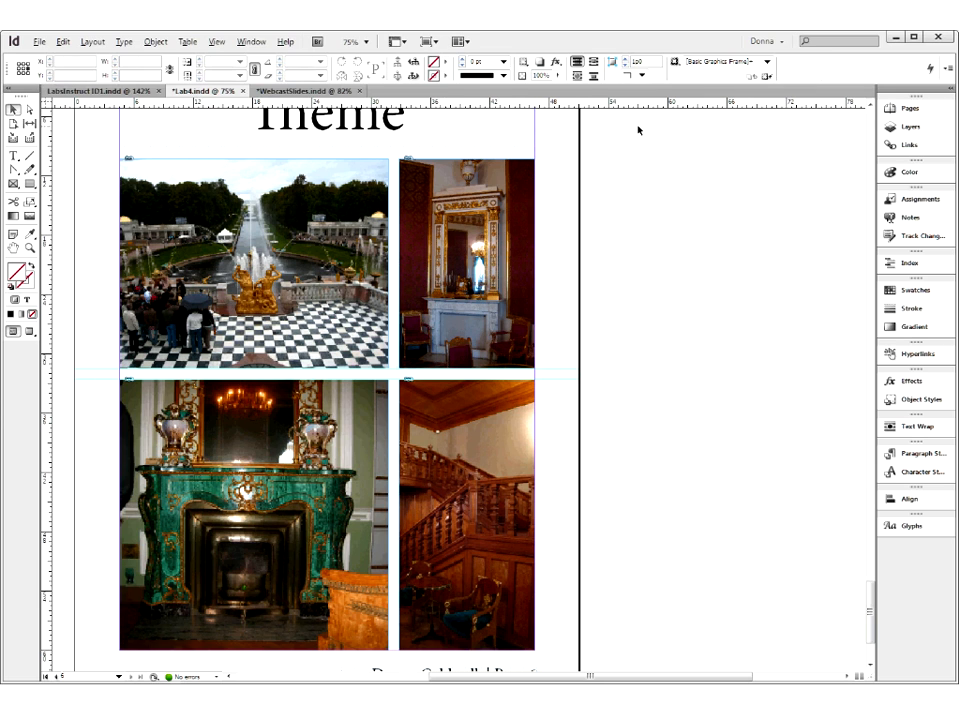
click(520, 192)
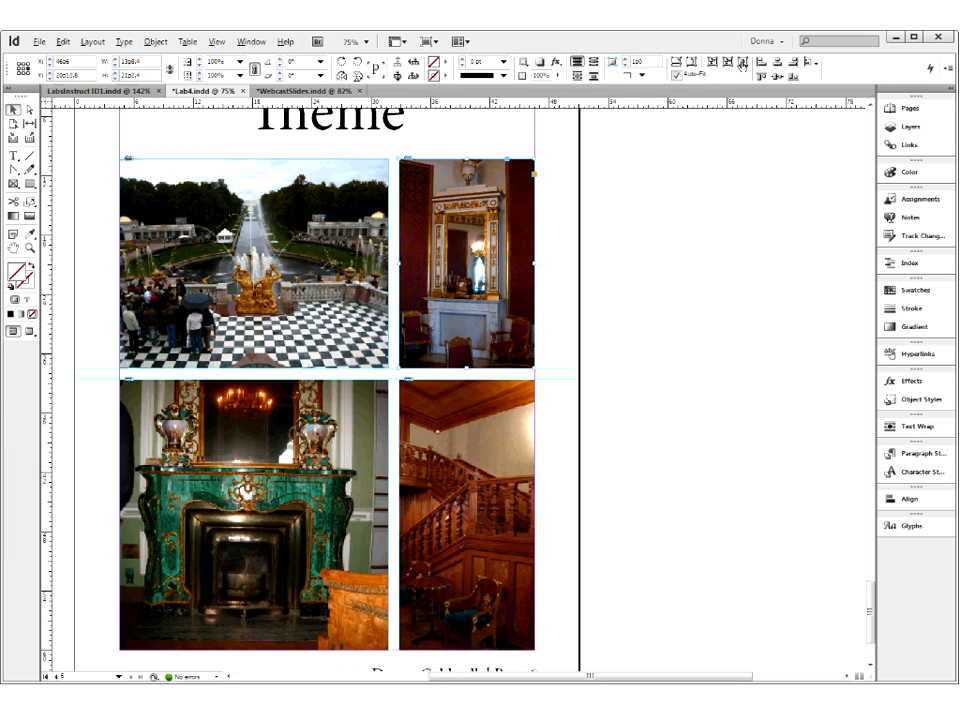
- Try to align the top edges of the two upper photos relative to the page, and undo the move
click(628, 242)
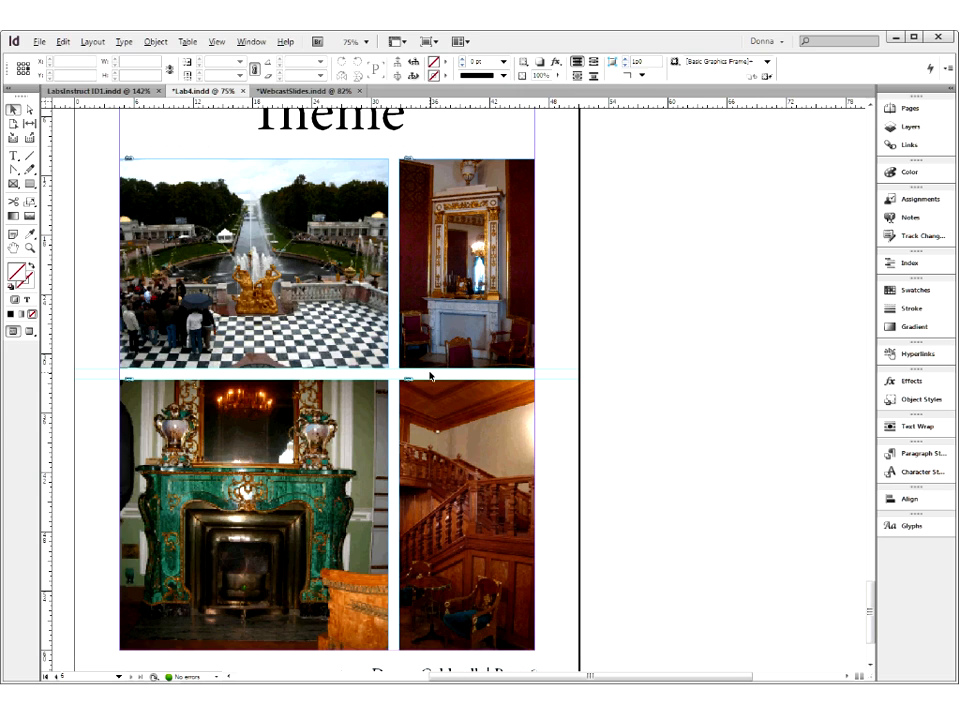
click(381, 351)
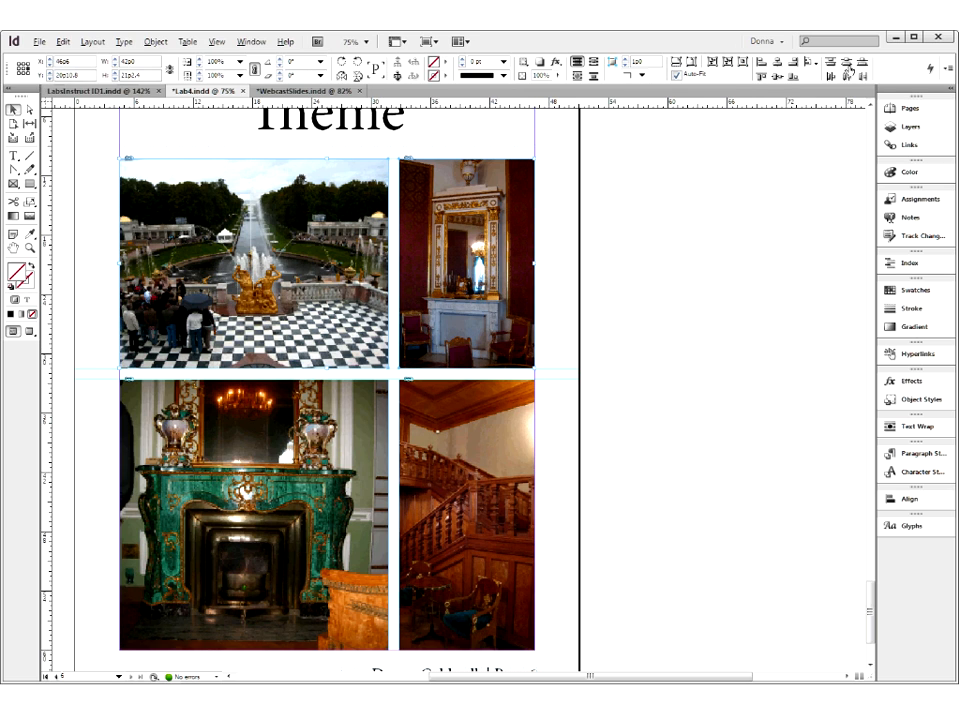
click(762, 77)
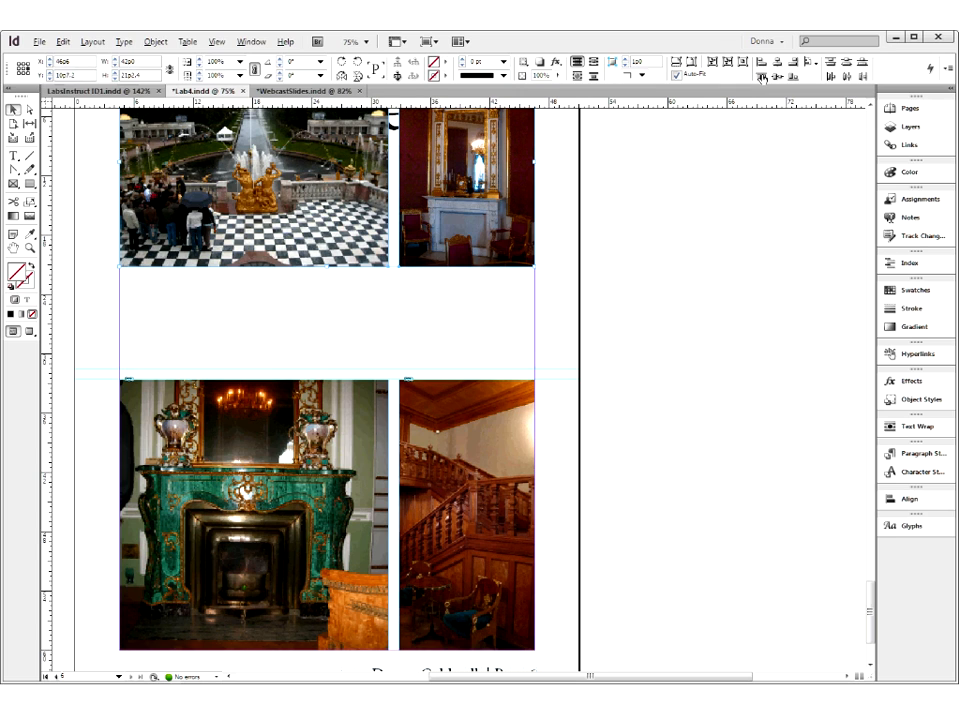
key(ctrl+z)
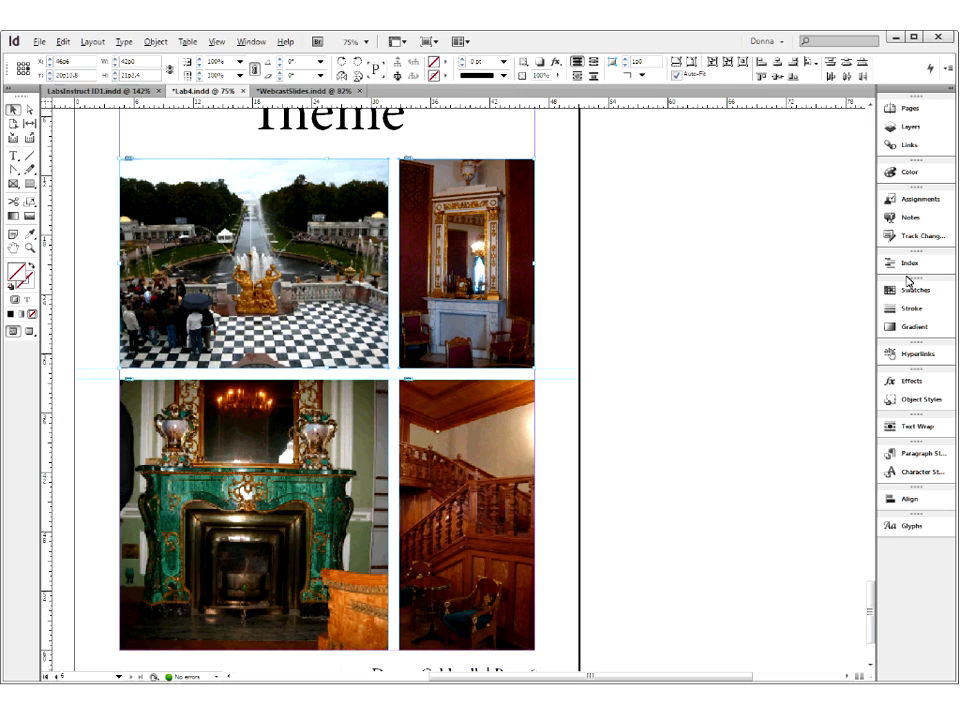
- Set the Align To reference to Align to Selection and leave all the photo frames deselected
click(905, 499)
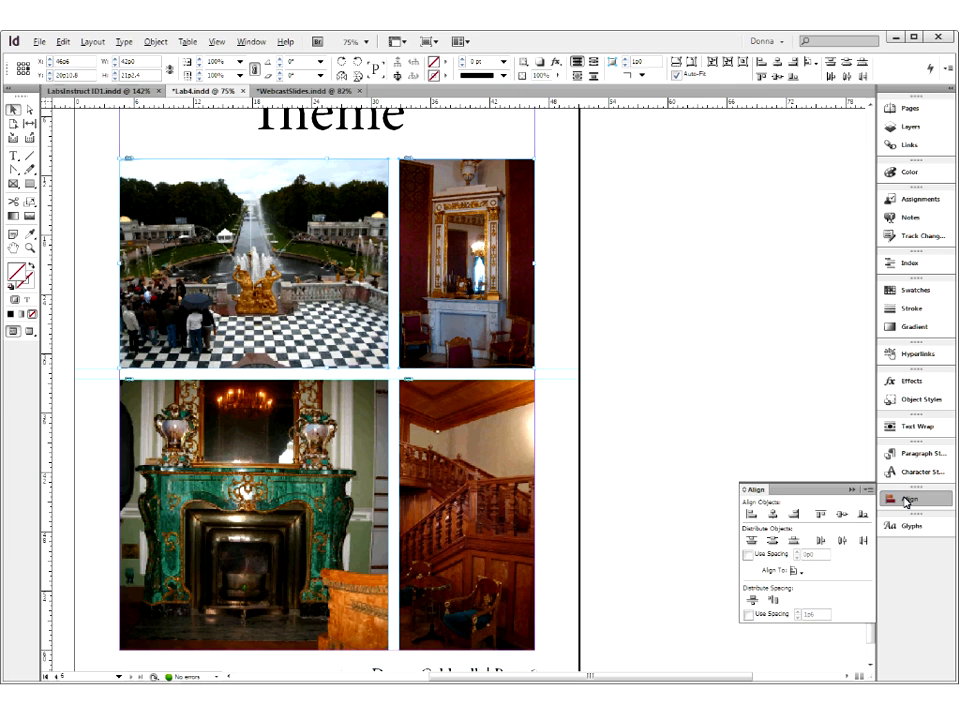
click(795, 571)
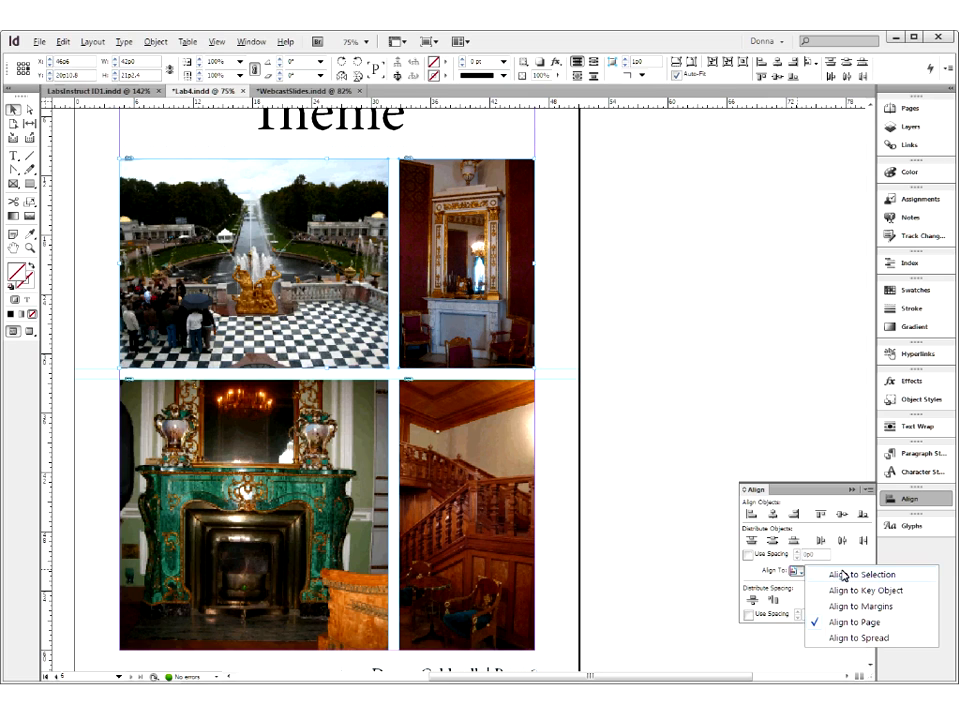
click(873, 576)
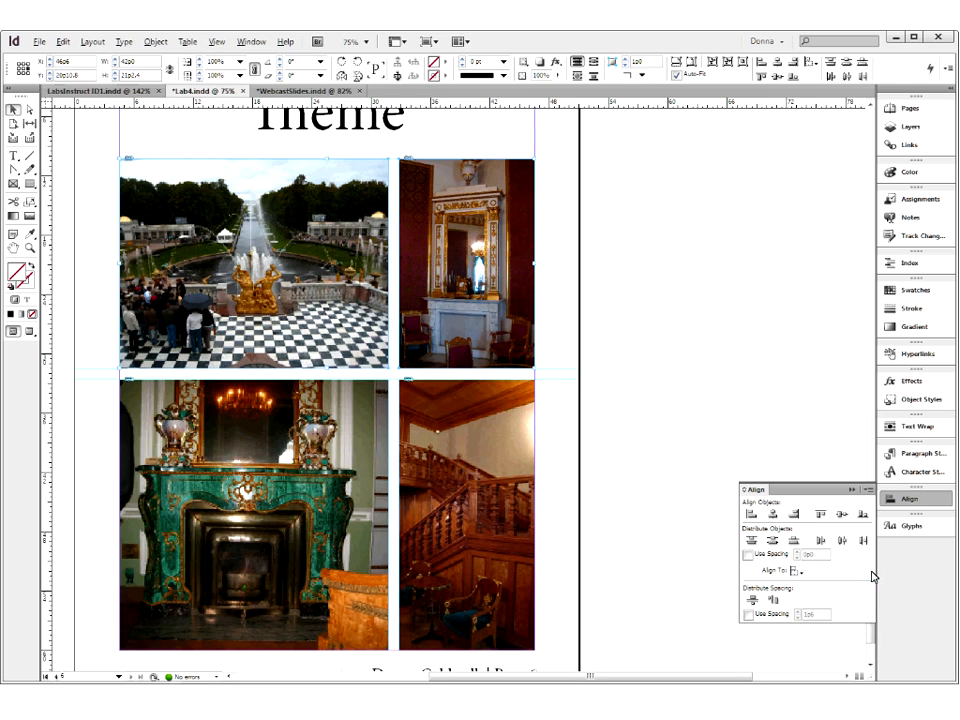
click(447, 427)
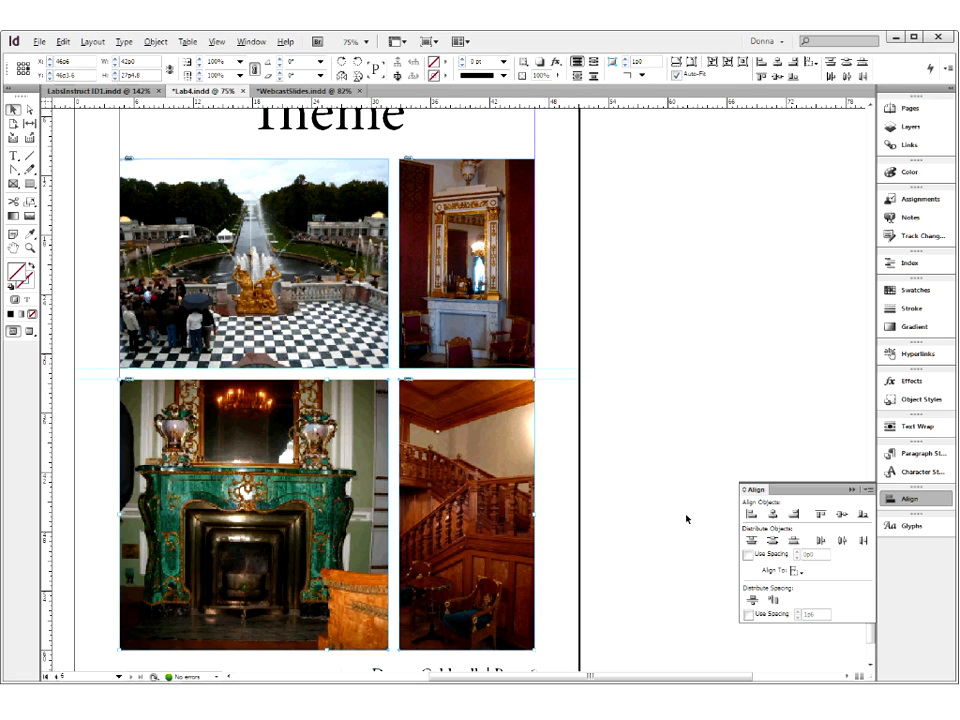
click(851, 491)
click(604, 391)
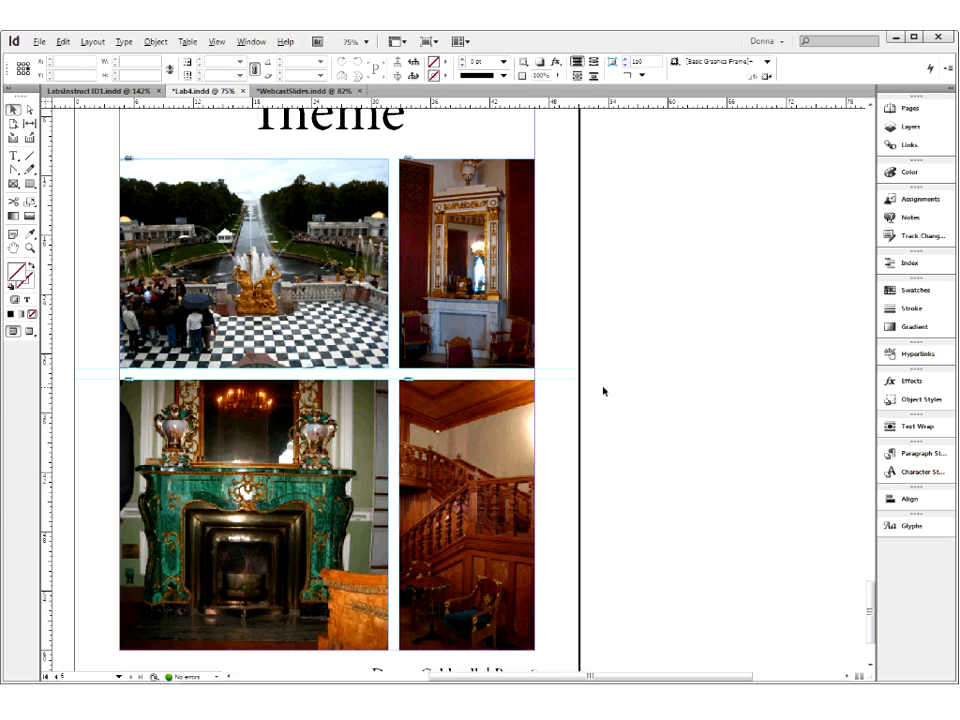
- Replace the page 6 title placeholder "Theme" with "Russian Palace" while viewing the whole page in Preview mode, leaving the title deselected
key(ctrl+minus)
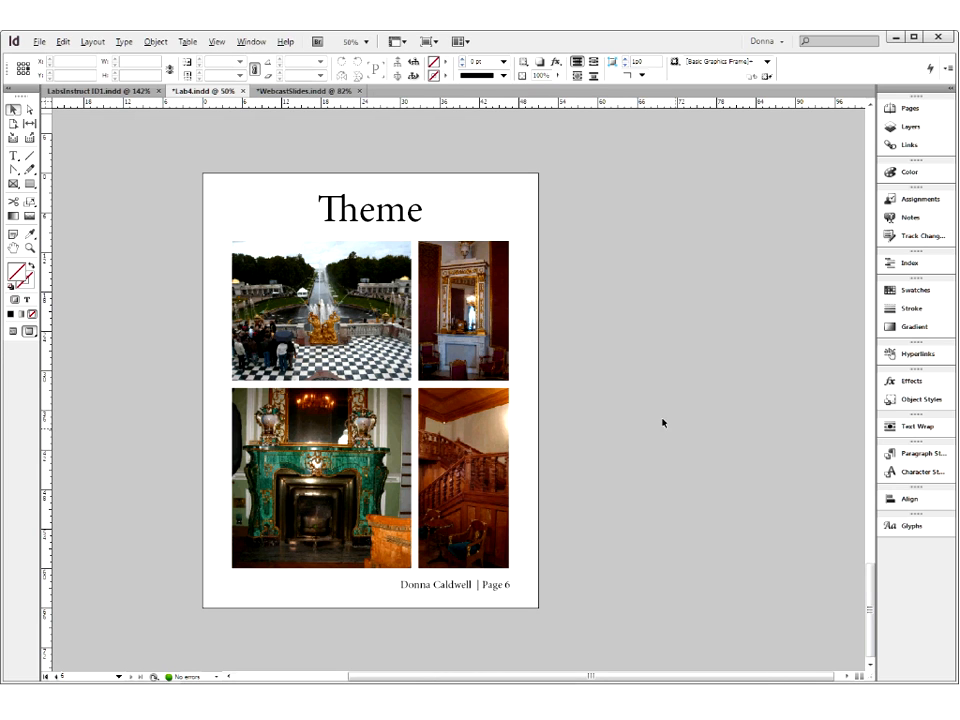
click(395, 213)
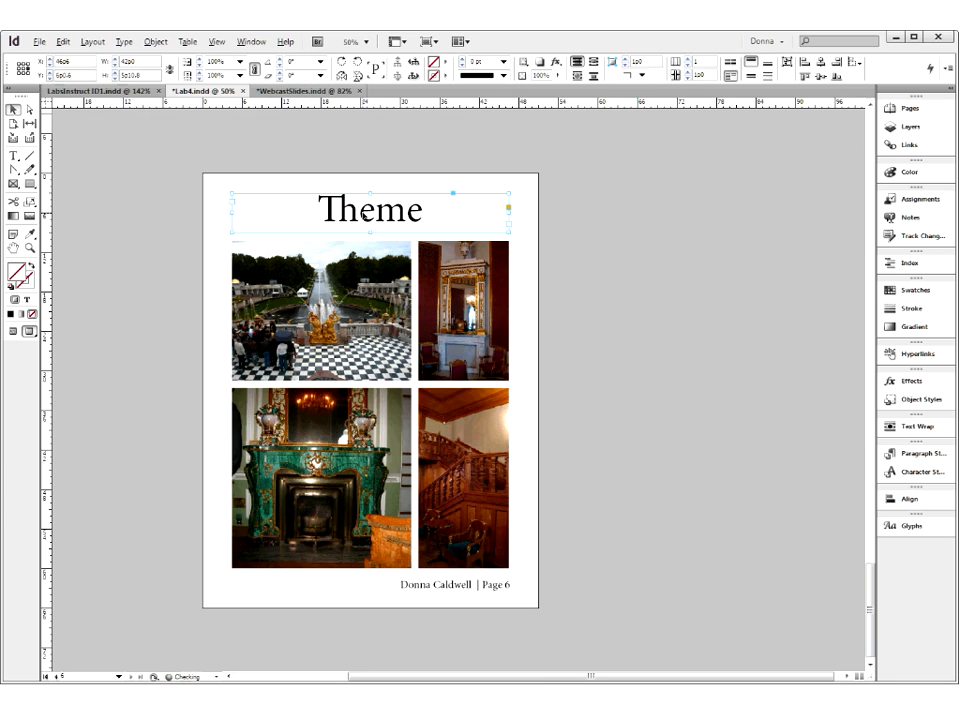
double_click(395, 213)
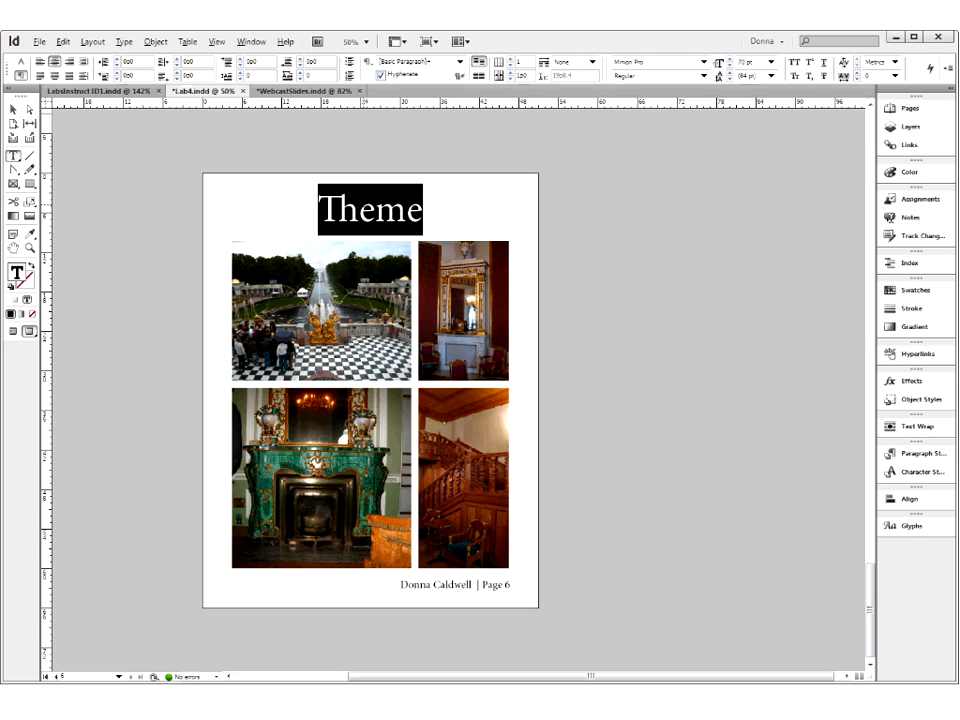
text(Russian)
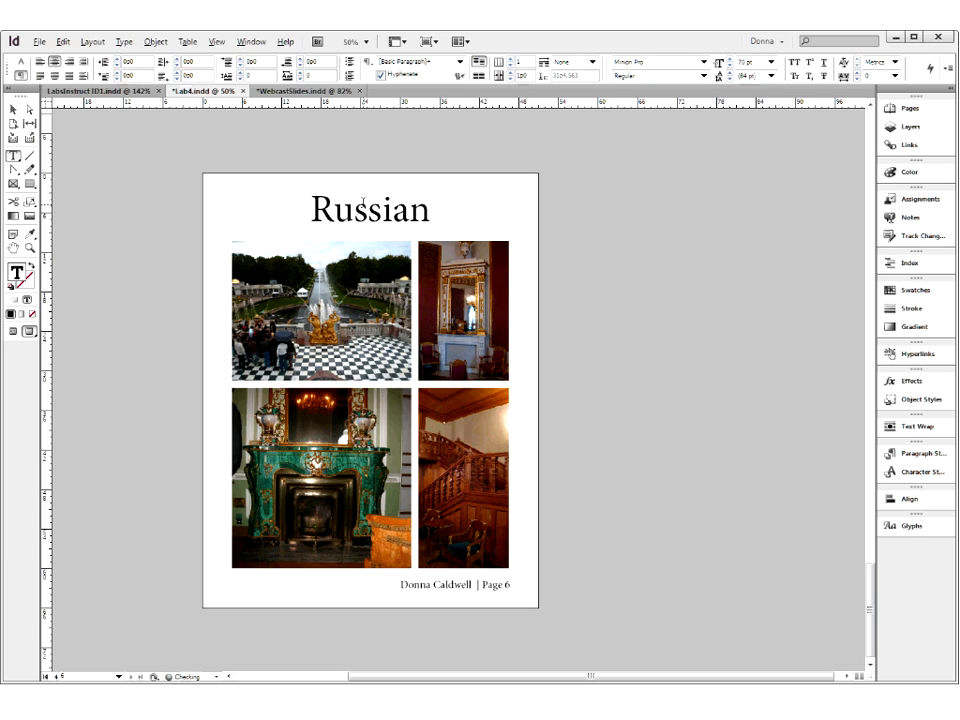
text( Palace)
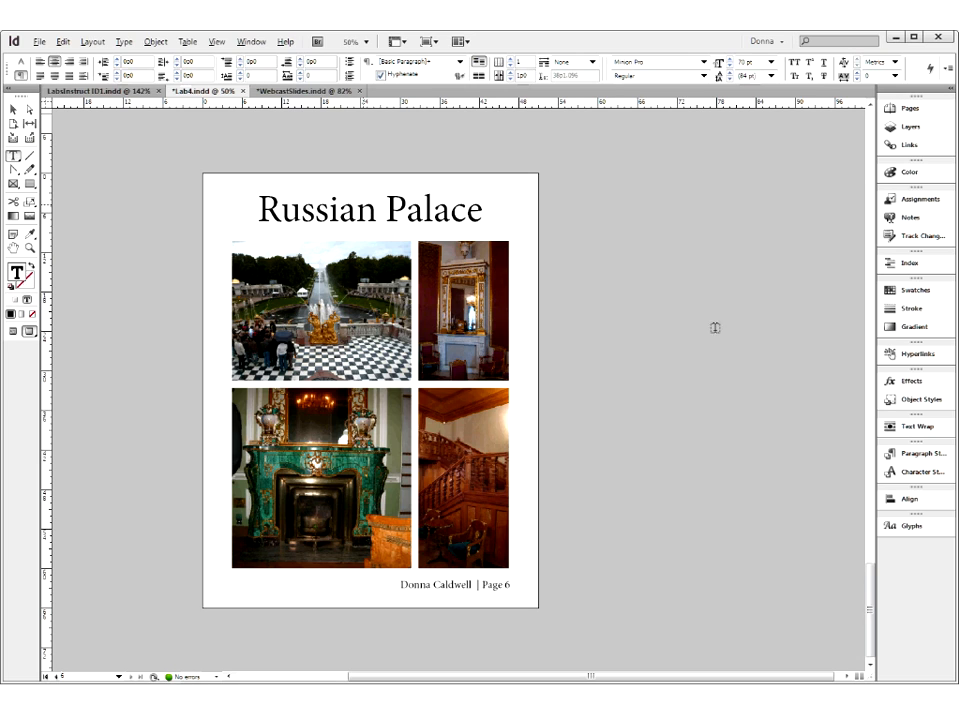
click(13, 108)
click(745, 440)
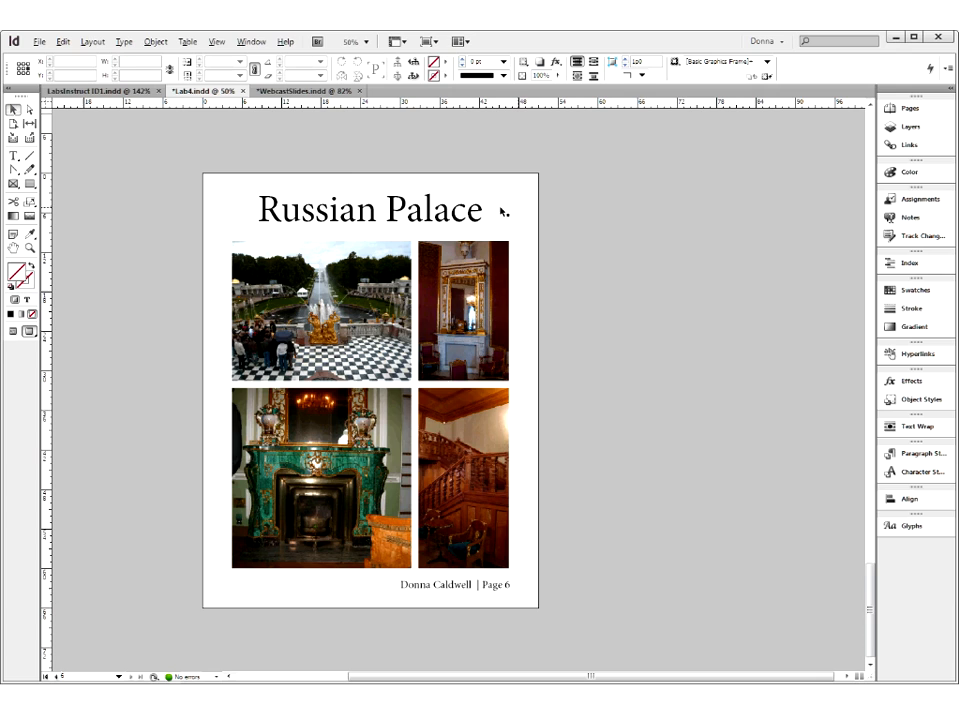
- Return the page to Normal screen mode and show the list of linked images
click(16, 331)
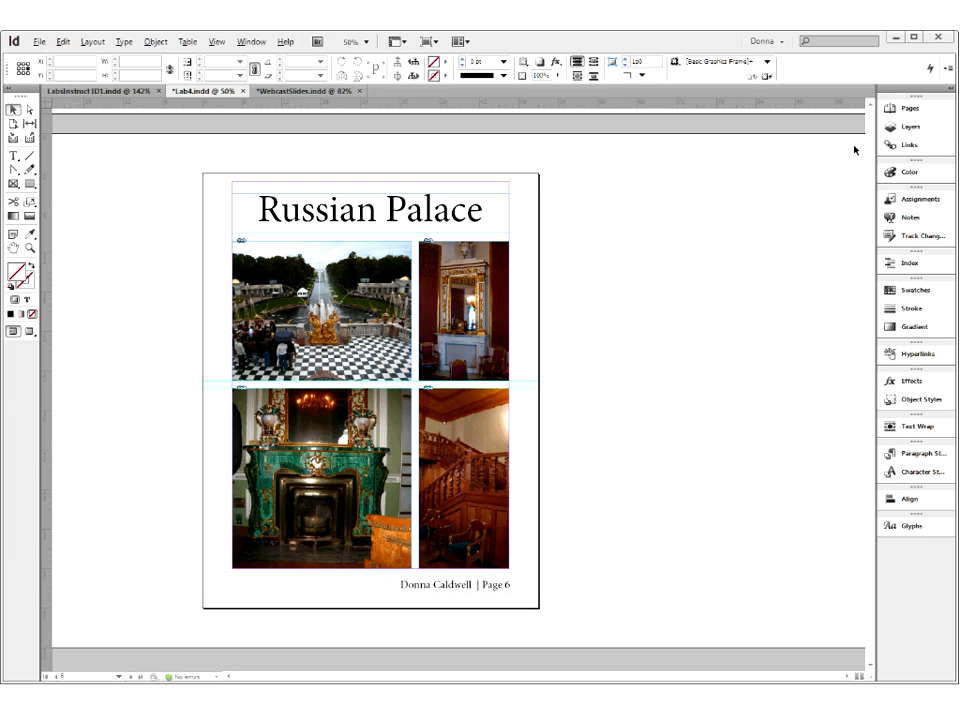
click(914, 146)
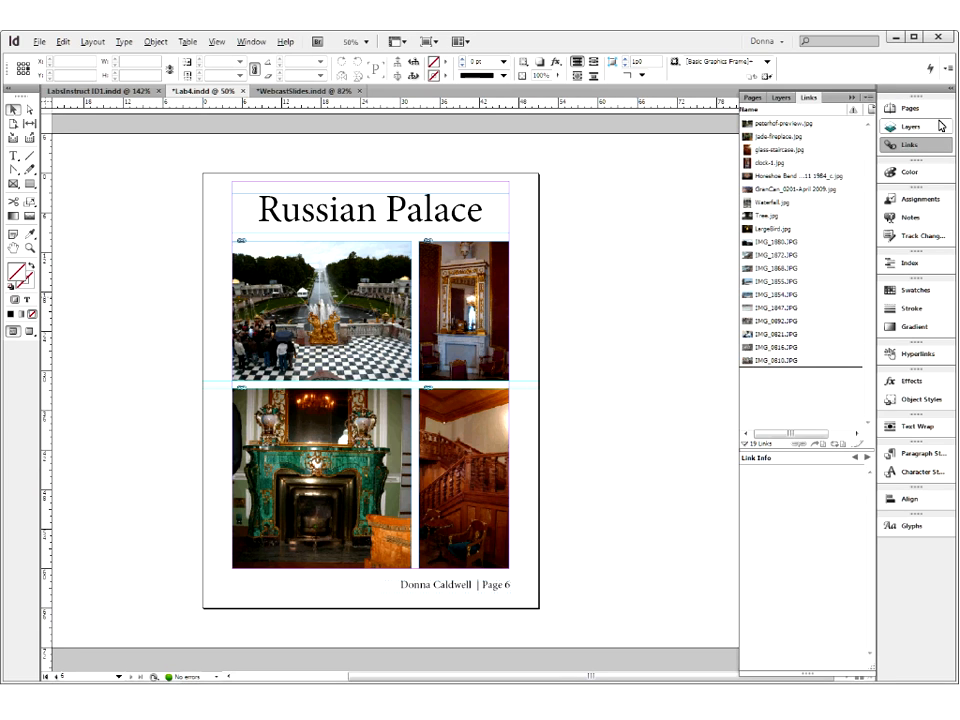